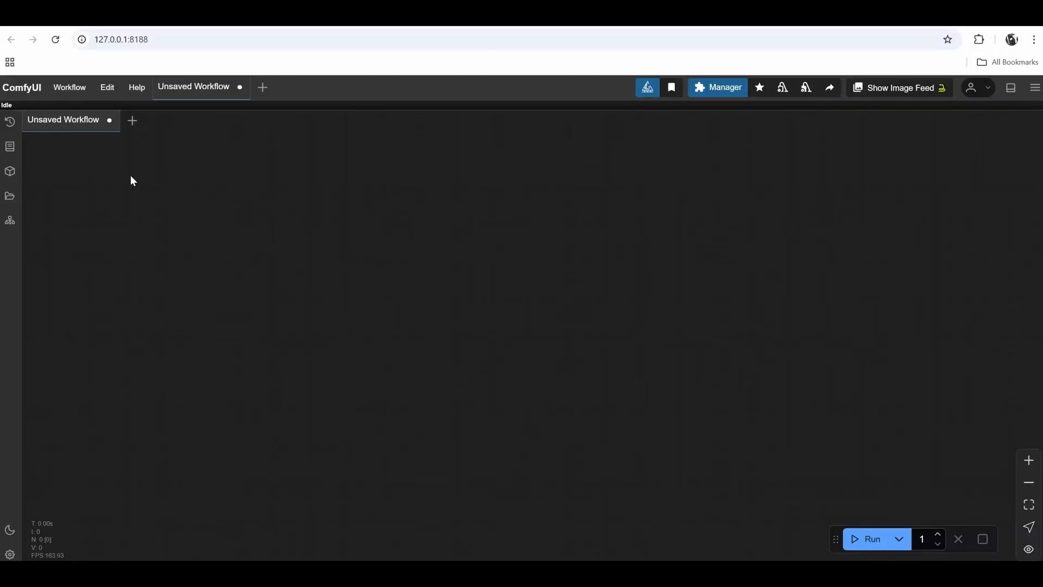
- Open the Image Generation template from the Basics examples and move the Load Checkpoint node farther from the prompt nodes
{"action": "left_click", "coordinate": [59, 93]}
{"action": "left_click", "coordinate": [91, 157]}
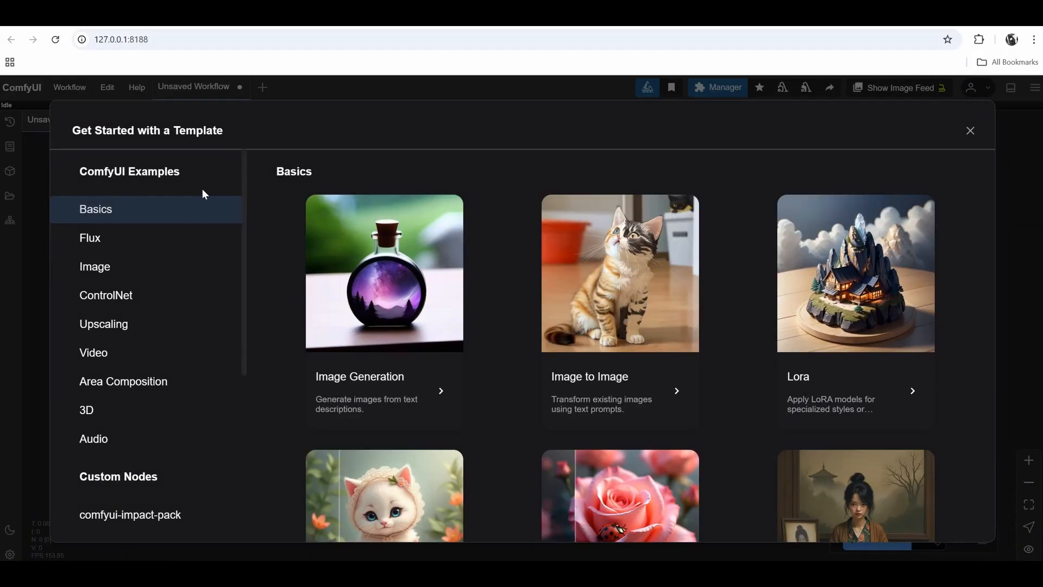
{"action": "left_click", "coordinate": [345, 303]}
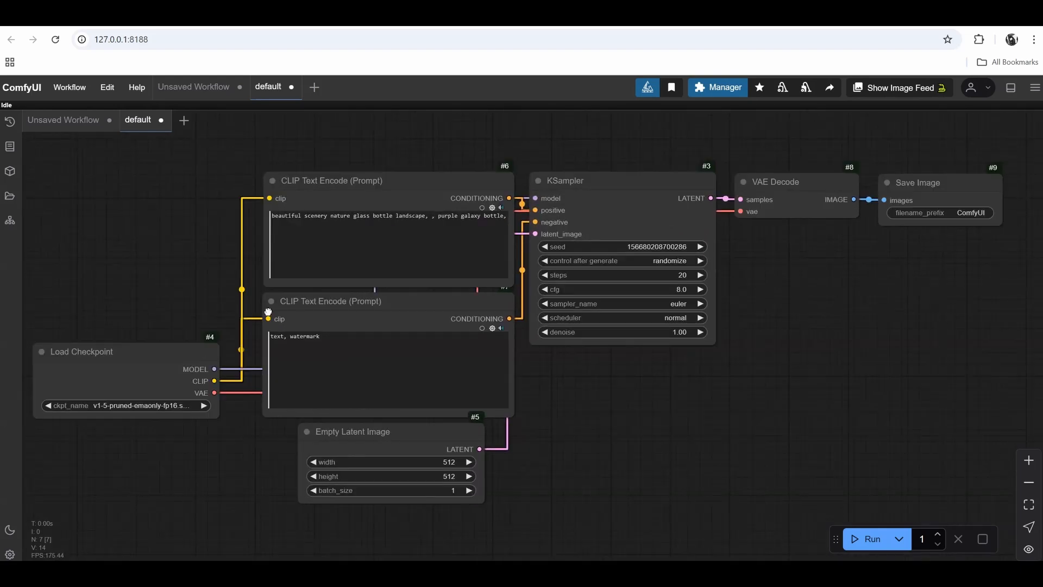
{"action": "left_click_drag", "start_coordinate": [175, 345], "coordinate": [93, 319]}
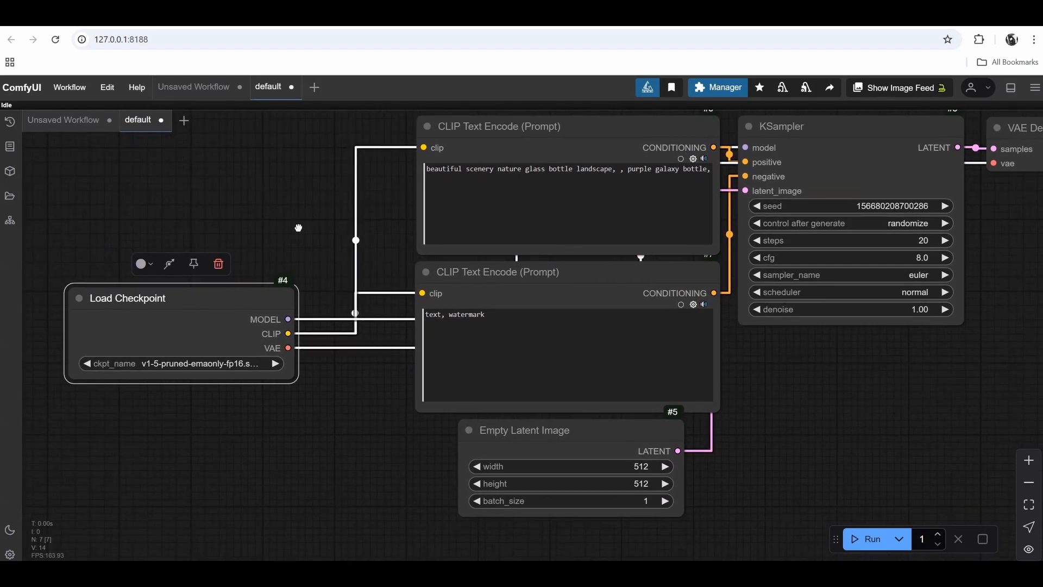
{"action": "left_click_drag", "start_coordinate": [299, 228], "coordinate": [249, 279]}
{"action": "scroll", "coordinate": [291, 257], "scroll_direction": "up", "scroll_amount": 1}
- Retitle the upper prompt node "CLIP Text Encode (Positive Prompt)"
{"action": "left_click", "coordinate": [522, 178]}
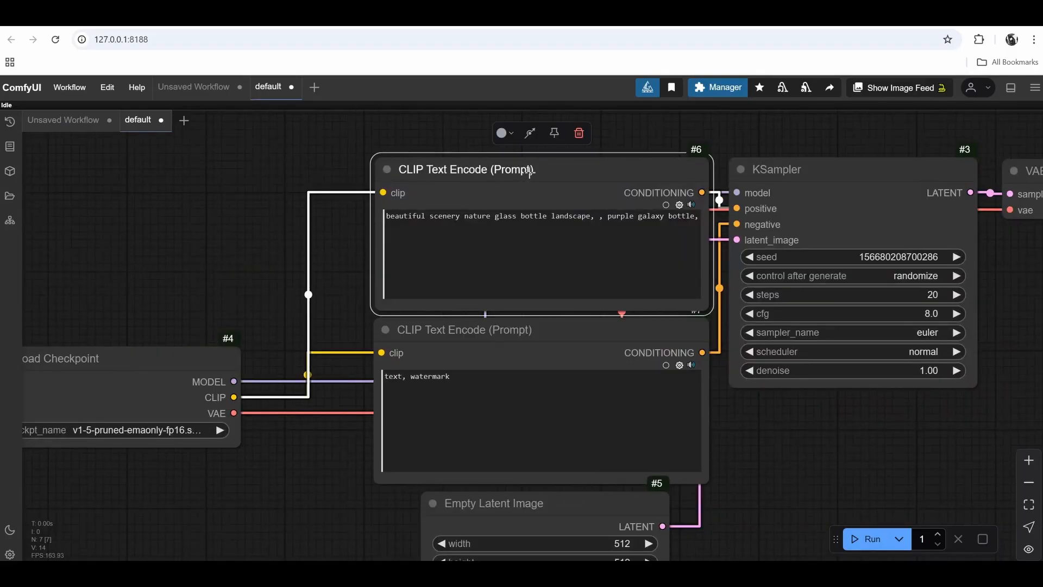
{"action": "double_click", "coordinate": [529, 171]}
{"action": "left_click", "coordinate": [474, 169]}
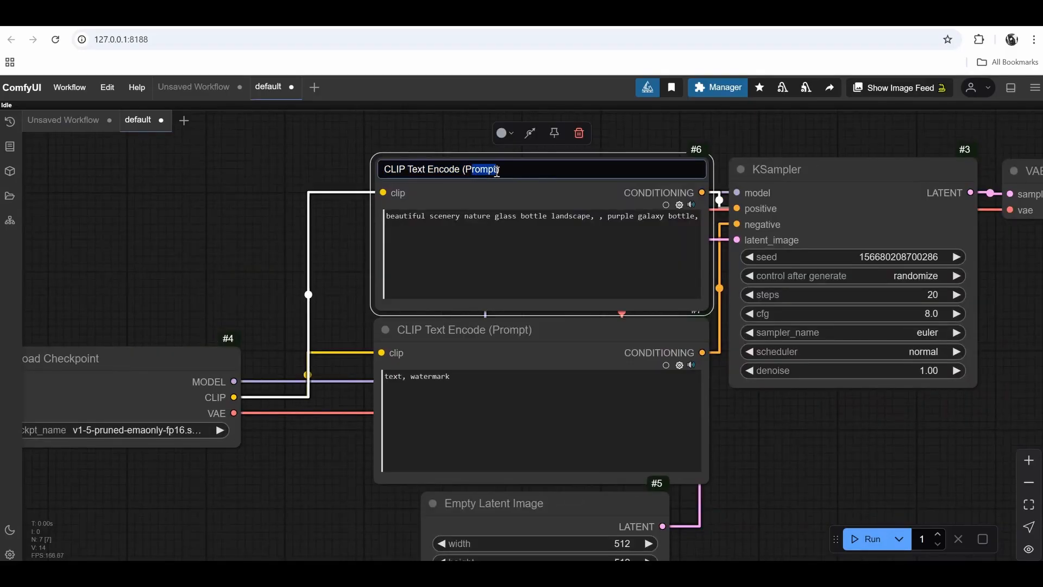
- Retitle the lower prompt node "CLIP Text Encode (Negative Prompt)"
{"action": "double_click", "coordinate": [496, 330]}
{"action": "left_click", "coordinate": [485, 330]}
{"action": "key", "text": "BackSpace"}
{"action": "key", "text": "BackSpace"}
{"action": "key", "text": "BackSpace"}
{"action": "key", "text": "BackSpace"}
{"action": "key", "text": "BackSpace"}
{"action": "key", "text": "BackSpace"}
{"action": "type", "text": "Negative"}
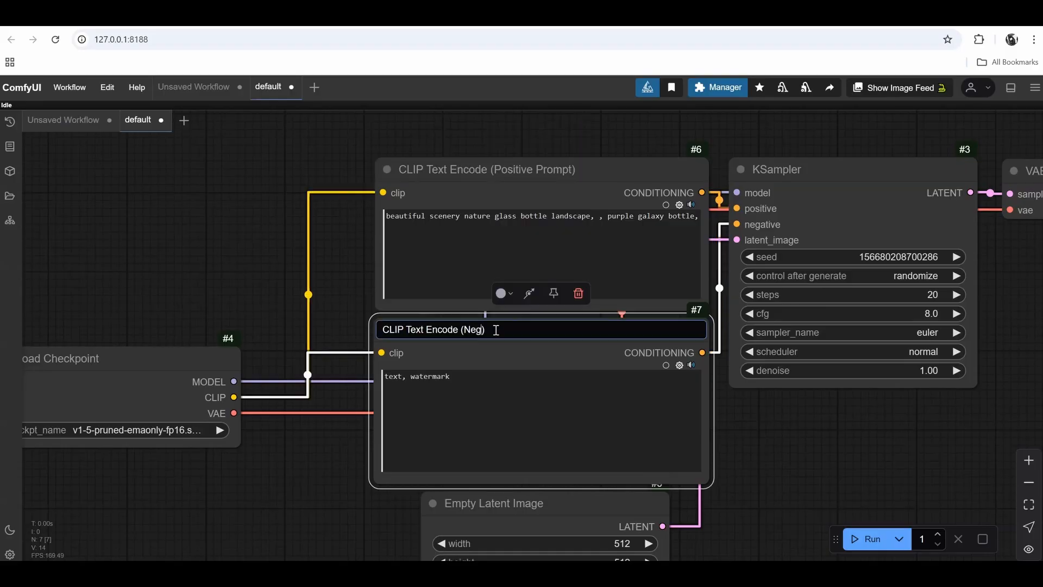
- Color the positive prompt node green and the negative prompt node red
{"action": "right_click", "coordinate": [530, 169]}
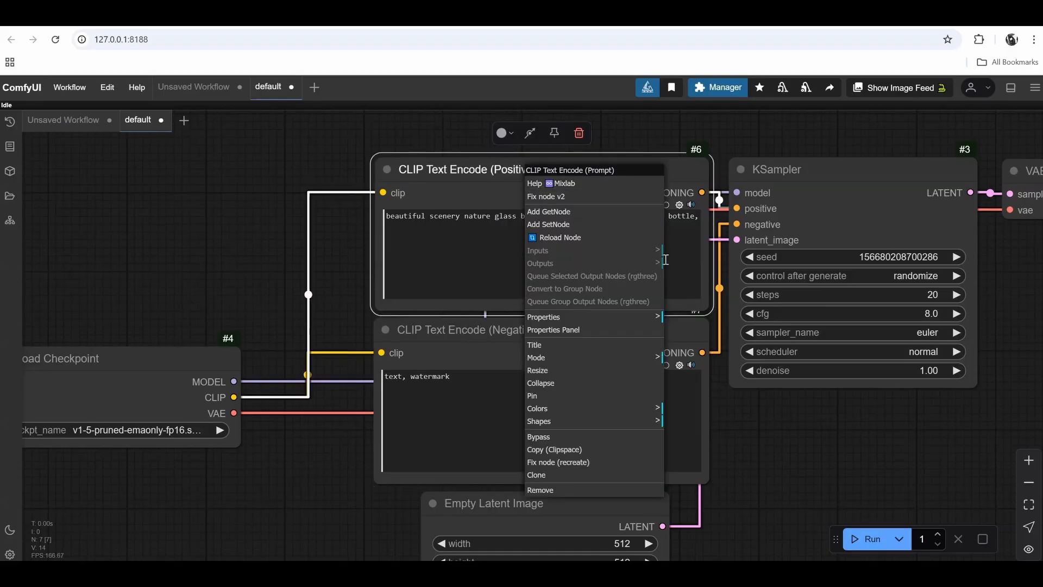
{"action": "left_click", "coordinate": [599, 410]}
{"action": "left_click", "coordinate": [687, 446]}
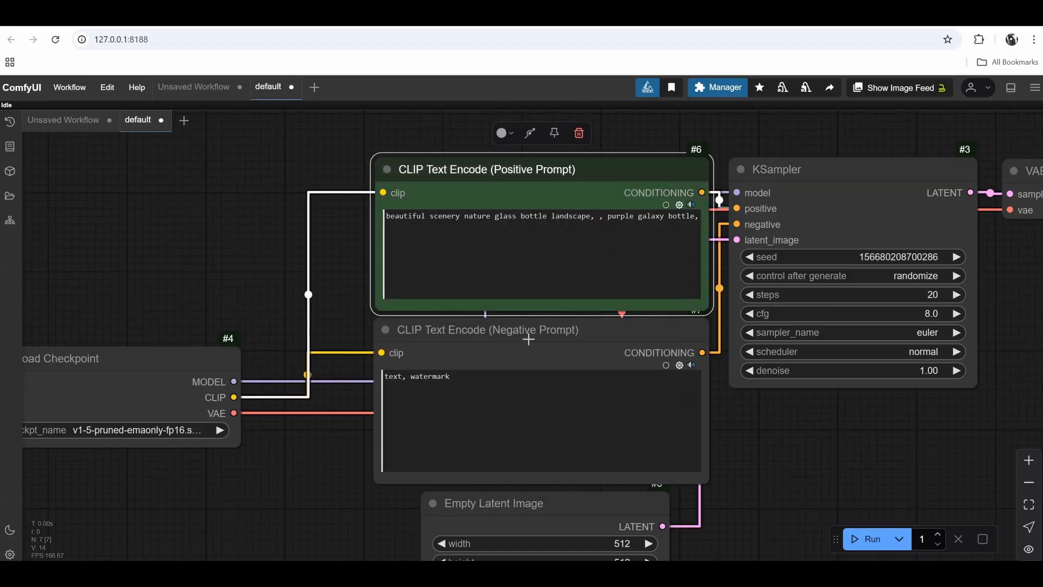
{"action": "right_click", "coordinate": [531, 344]}
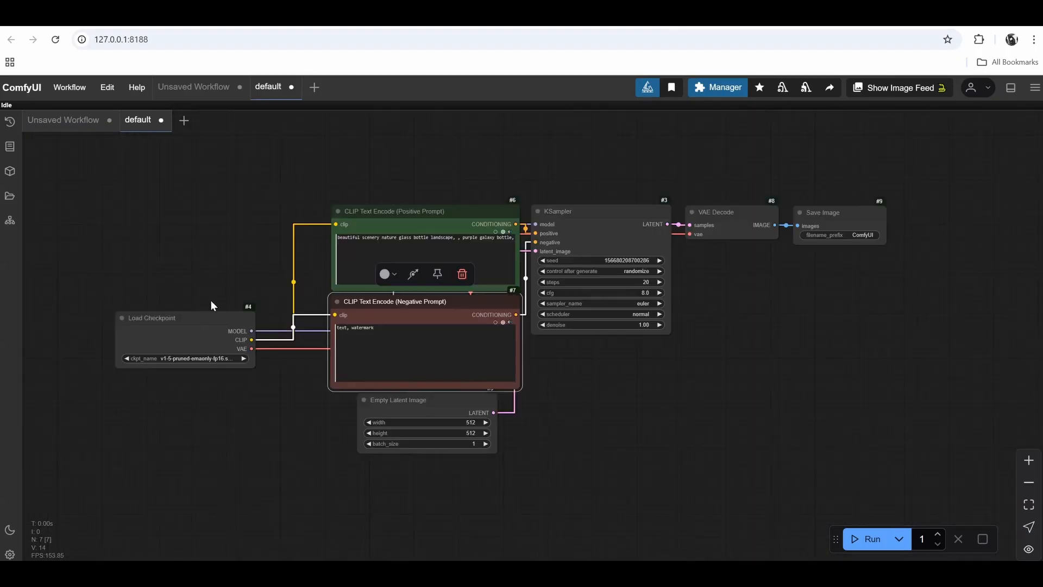
- Spread out the checkpoint, prompt, KSampler and output nodes to leave wide gaps between them
{"action": "left_click_drag", "start_coordinate": [210, 300], "coordinate": [40, 282]}
{"action": "left_click_drag", "start_coordinate": [467, 231], "coordinate": [376, 161]}
{"action": "left_click_drag", "start_coordinate": [515, 373], "coordinate": [352, 270]}
{"action": "left_click_drag", "start_coordinate": [913, 372], "coordinate": [606, 207]}
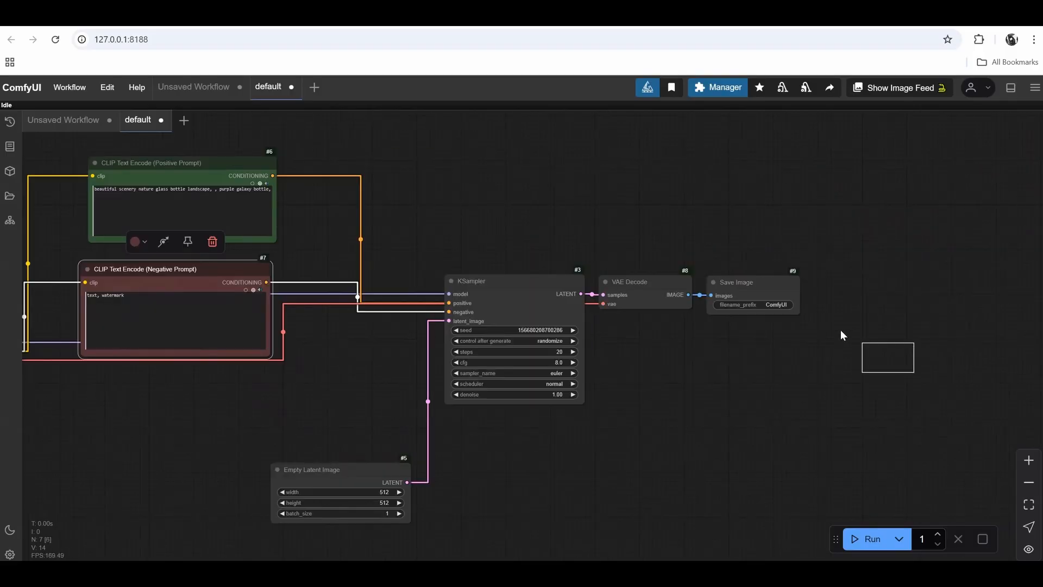
{"action": "left_click_drag", "start_coordinate": [644, 292], "coordinate": [837, 293]}
{"action": "left_click_drag", "start_coordinate": [510, 282], "coordinate": [554, 353]}
{"action": "left_click_drag", "start_coordinate": [320, 396], "coordinate": [432, 278]}
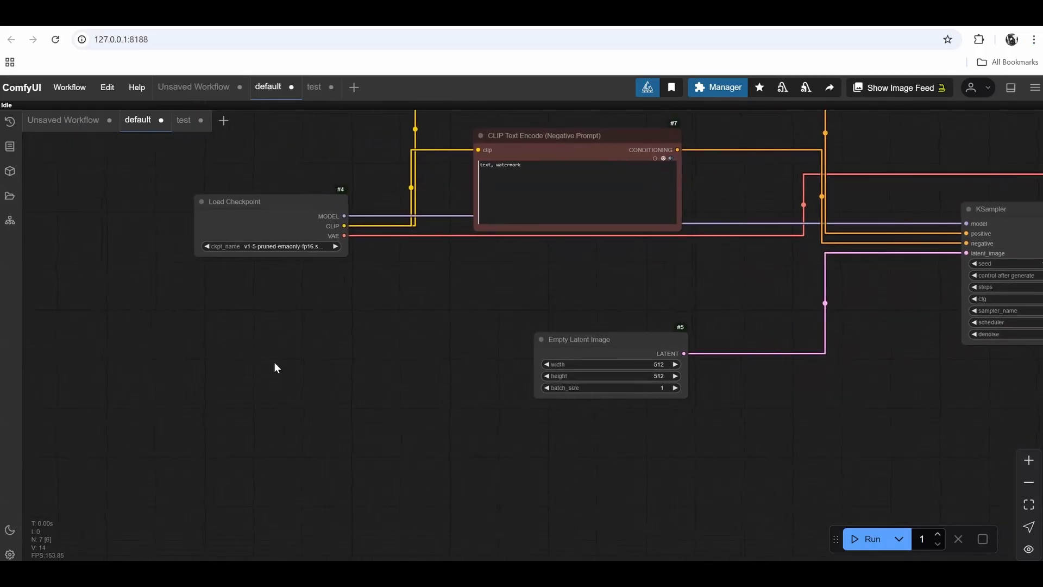
- Add a Load Image node and place it below the Load Checkpoint node, well clear of Empty Latent Image
{"action": "double_click", "coordinate": [273, 362]}
{"action": "type", "text": "load im"}
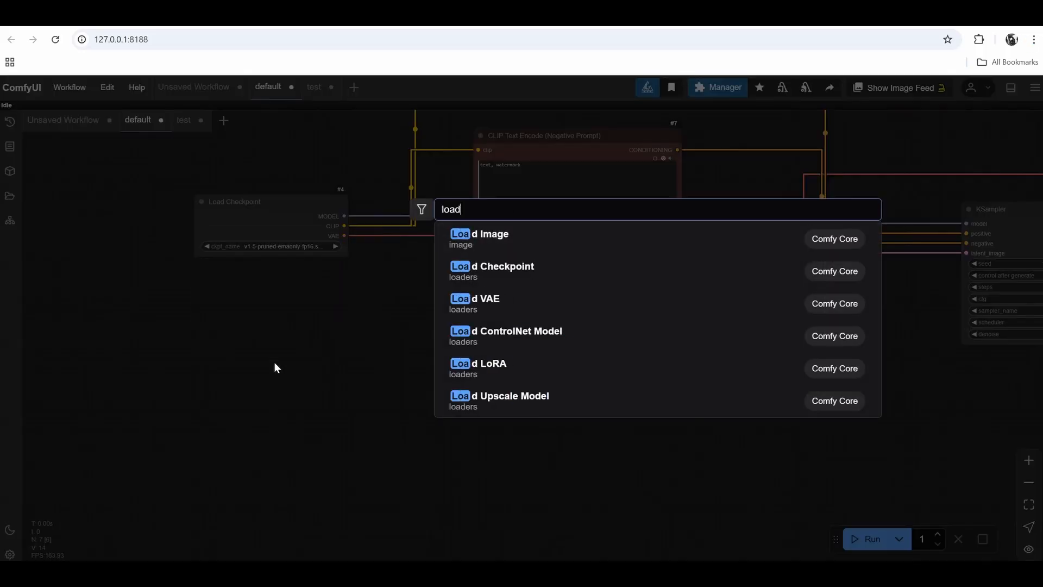
{"action": "left_click", "coordinate": [471, 238]}
{"action": "left_click_drag", "start_coordinate": [380, 354], "coordinate": [296, 337]}
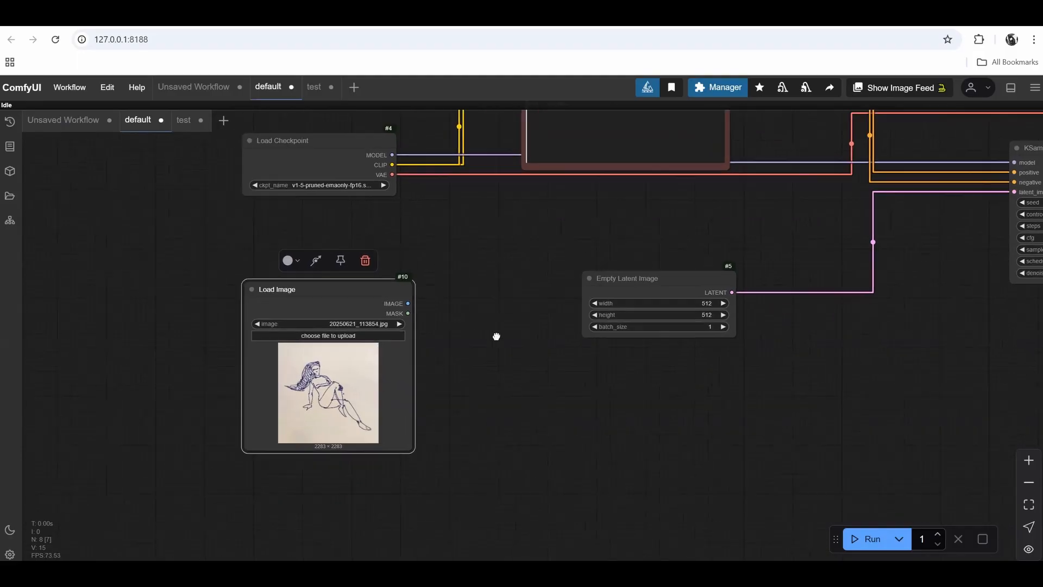
{"action": "scroll", "coordinate": [497, 339], "scroll_direction": "up", "scroll_amount": 2}
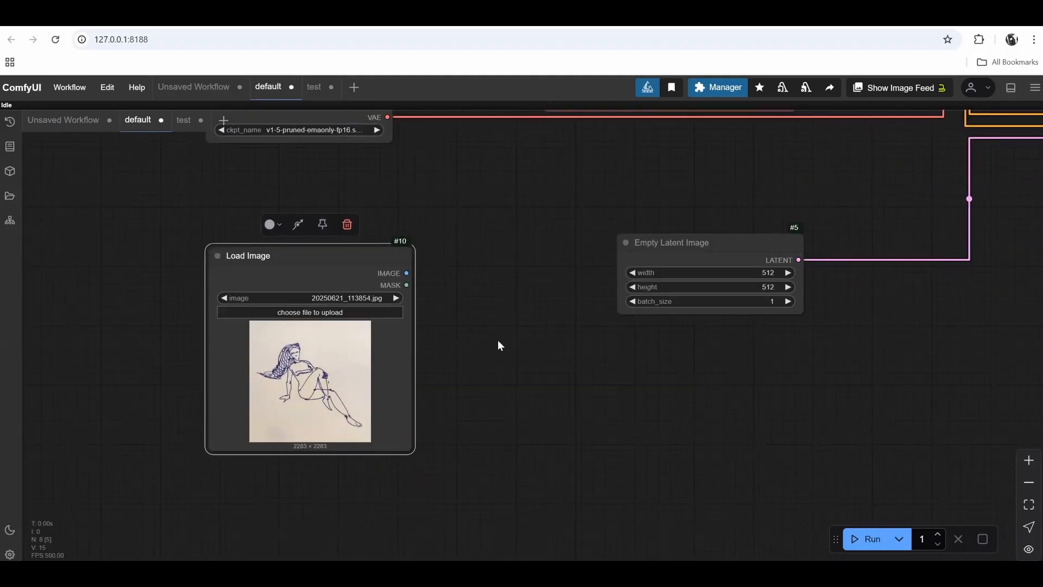
{"action": "left_click_drag", "start_coordinate": [313, 268], "coordinate": [240, 286]}
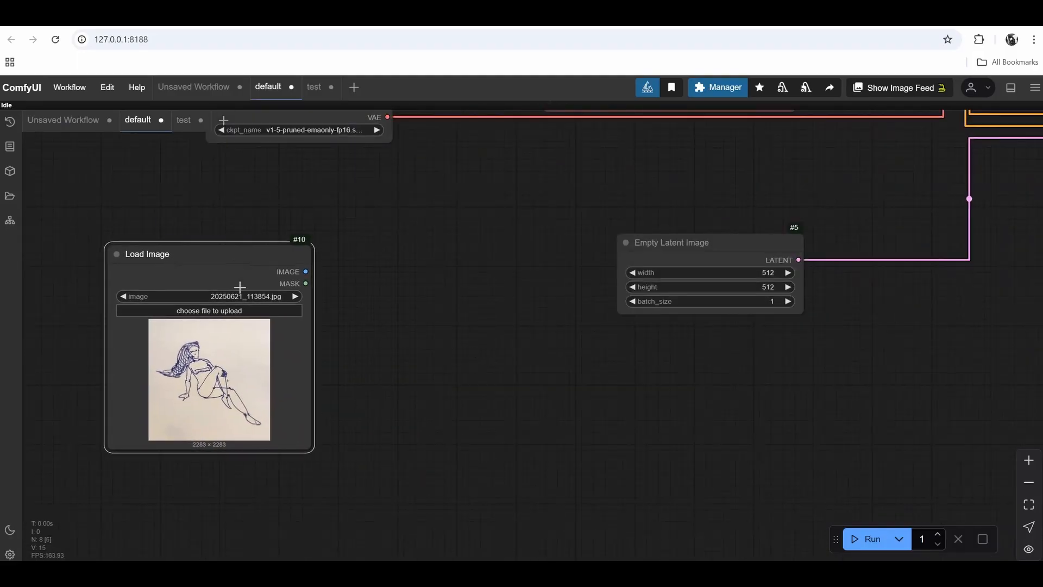
{"action": "scroll", "coordinate": [240, 369], "scroll_direction": "up", "scroll_amount": 2}
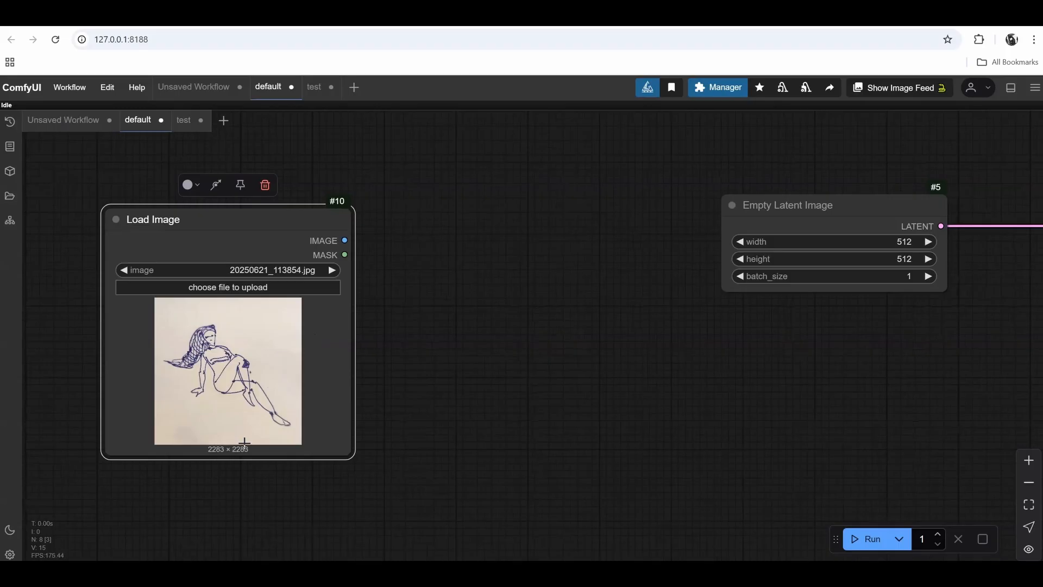
{"action": "left_click_drag", "start_coordinate": [433, 321], "coordinate": [464, 331]}
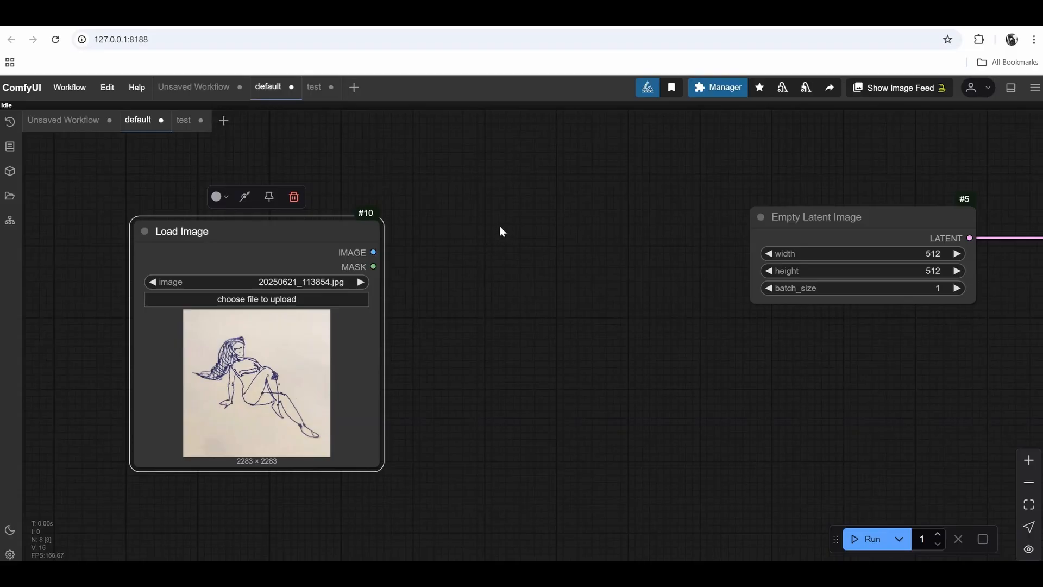
- Add the essentials Image Resize node between Load Image and Empty Latent Image, using a search for "resize image"
{"action": "double_click", "coordinate": [527, 266]}
{"action": "type", "text": "rei"}
{"action": "key", "text": "BackSpace"}
{"action": "type", "text": "size image"}
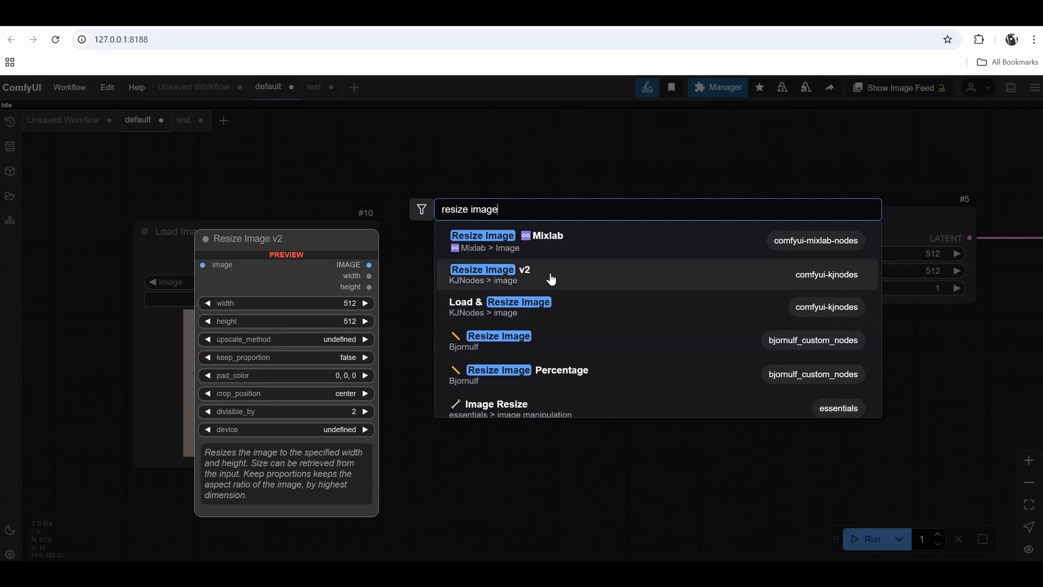
{"action": "left_click", "coordinate": [538, 399]}
{"action": "scroll", "coordinate": [833, 319], "scroll_direction": "up", "scroll_amount": 5}
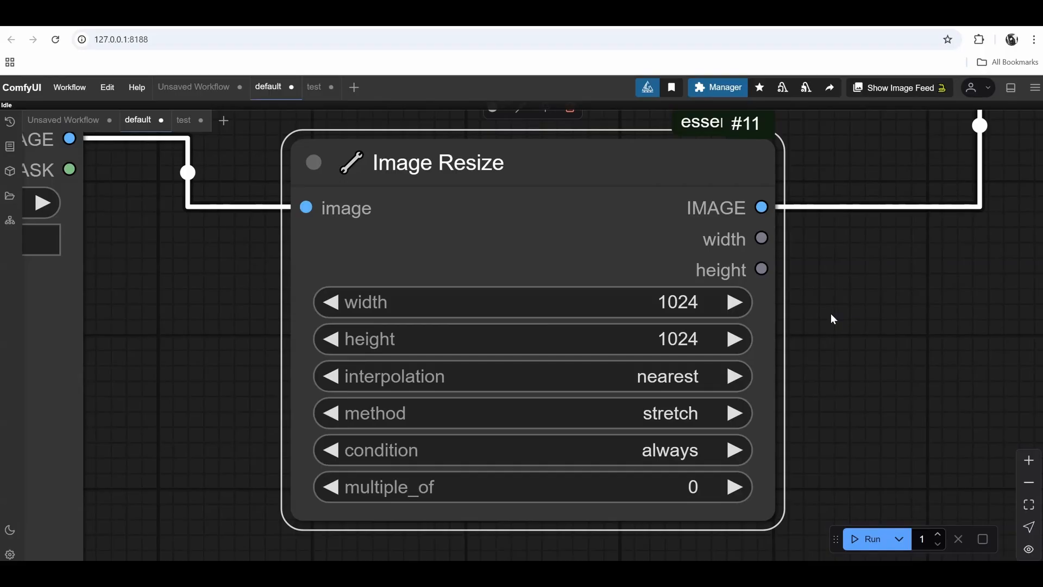
- Search the Custom Nodes Manager for "esse" to look up the essentials node pack
{"action": "left_click", "coordinate": [717, 87]}
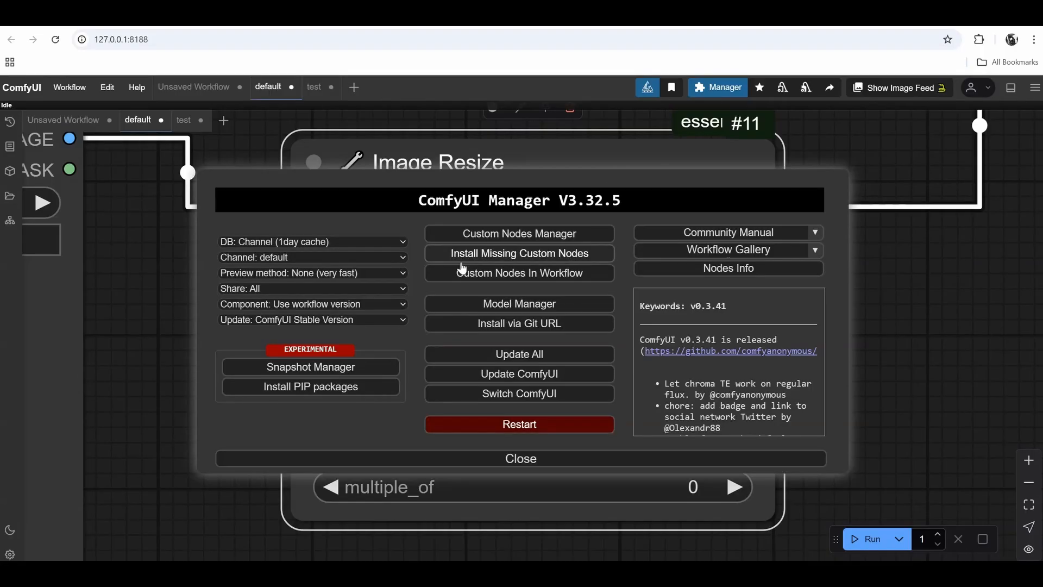
{"action": "left_click", "coordinate": [534, 233]}
{"action": "left_click", "coordinate": [300, 154]}
{"action": "type", "text": "esse"}
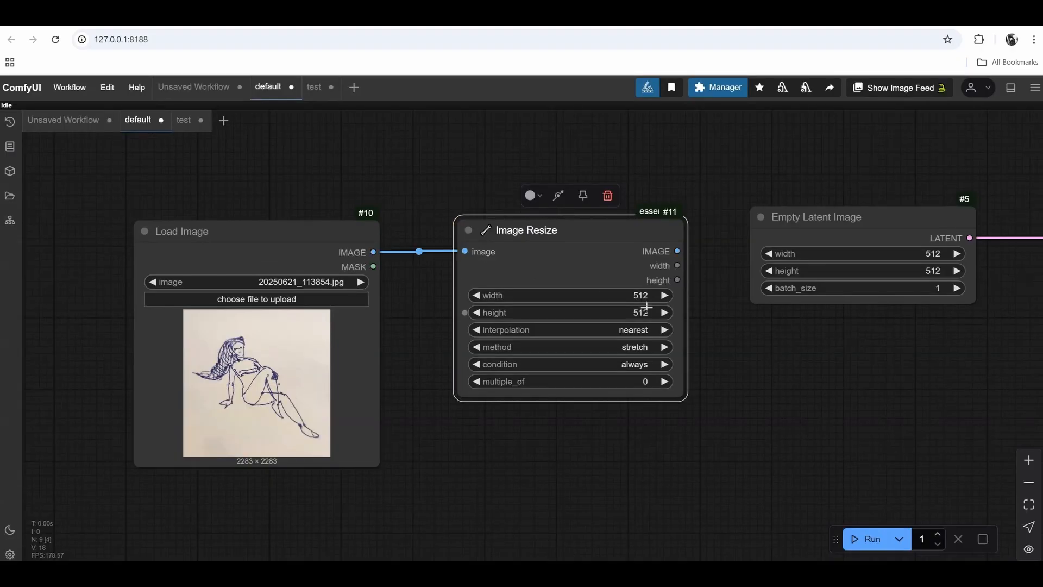
- Set the Image Resize node's width and height to 1024
{"action": "left_click", "coordinate": [641, 297]}
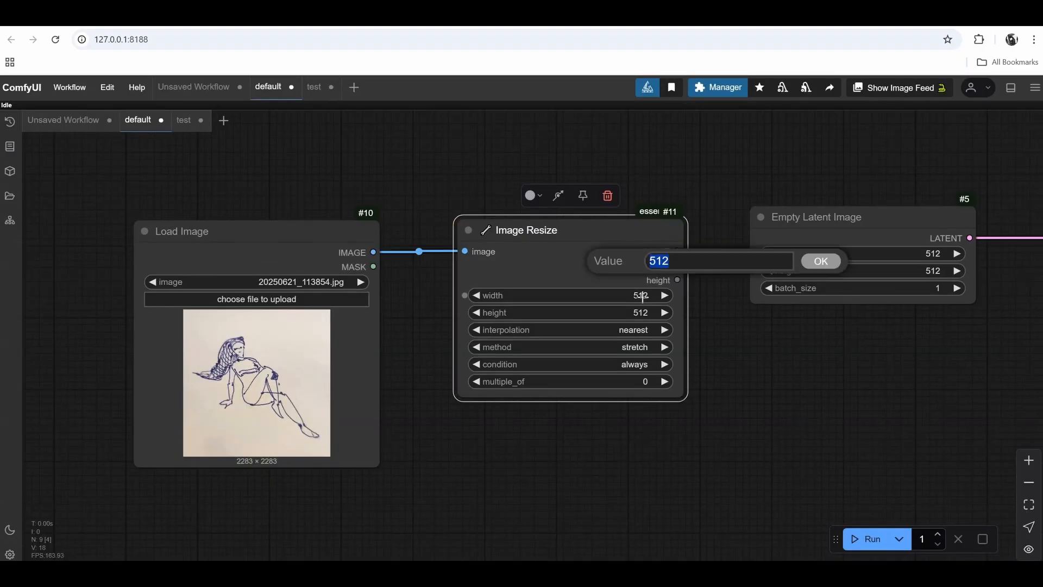
{"action": "key", "text": "Return"}
{"action": "left_click", "coordinate": [642, 296]}
{"action": "key", "text": "Return"}
{"action": "left_click", "coordinate": [638, 313]}
{"action": "type", "text": "1024"}
{"action": "key", "text": "Return"}
- Reposition the Image Resize and Empty Latent Image nodes, leaving free space above Empty Latent Image
{"action": "scroll", "coordinate": [772, 394], "scroll_direction": "down", "scroll_amount": 2}
{"action": "left_click_drag", "start_coordinate": [923, 314], "coordinate": [549, 397]}
{"action": "scroll", "coordinate": [549, 396], "scroll_direction": "up", "scroll_amount": 1}
{"action": "left_click_drag", "start_coordinate": [489, 309], "coordinate": [565, 324]}
{"action": "left_click_drag", "start_coordinate": [305, 352], "coordinate": [601, 277]}
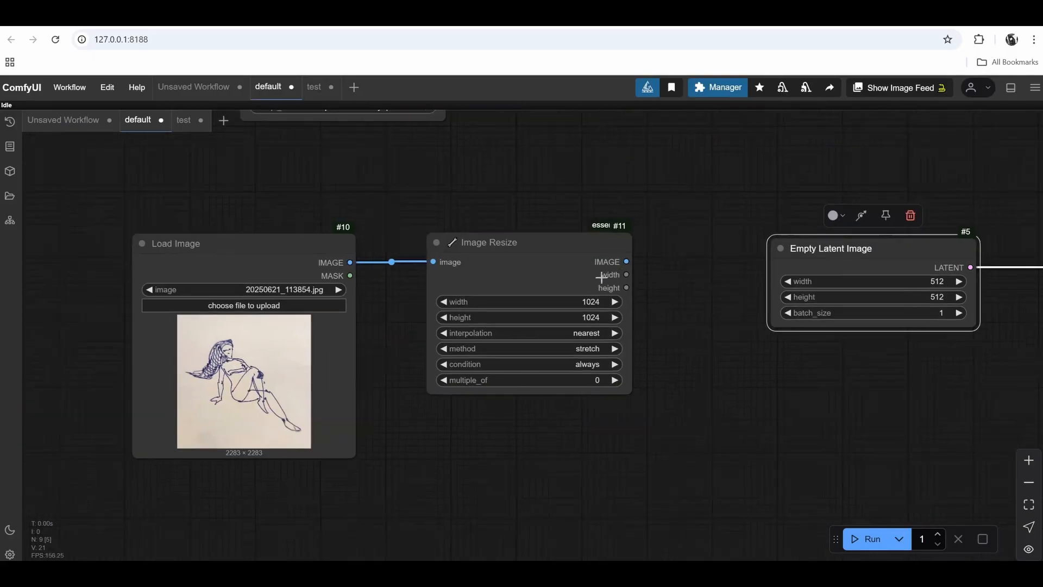
{"action": "scroll", "coordinate": [574, 274], "scroll_direction": "up", "scroll_amount": 1}
{"action": "left_click_drag", "start_coordinate": [519, 241], "coordinate": [564, 258]}
{"action": "left_click_drag", "start_coordinate": [764, 237], "coordinate": [495, 329]}
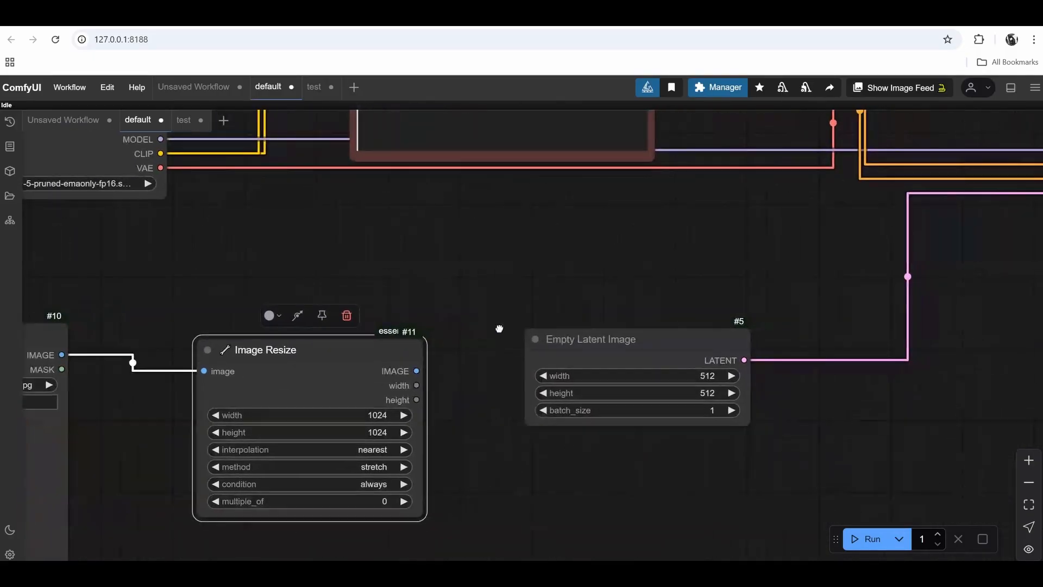
{"action": "left_click_drag", "start_coordinate": [609, 339], "coordinate": [658, 360]}
{"action": "left_click_drag", "start_coordinate": [673, 295], "coordinate": [628, 274]}
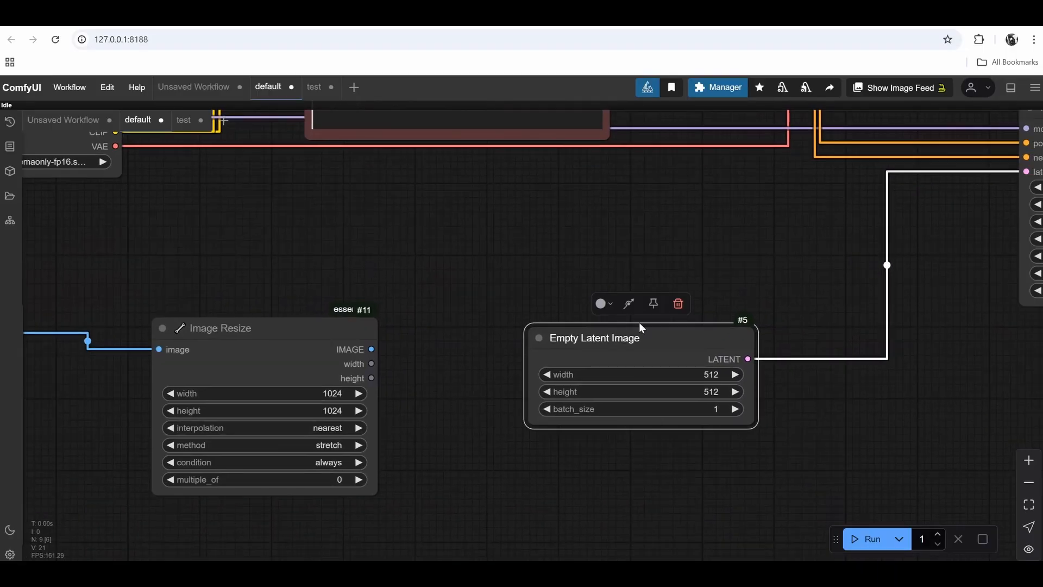
{"action": "left_click_drag", "start_coordinate": [635, 331], "coordinate": [659, 380]}
{"action": "left_click", "coordinate": [647, 216]}
- Add a VAE Encode node above Empty Latent Image and connect the checkpoint's VAE and the Image Resize image output to it
{"action": "left_click_drag", "start_coordinate": [480, 219], "coordinate": [521, 280]}
{"action": "scroll", "coordinate": [520, 280], "scroll_direction": "up", "scroll_amount": 1}
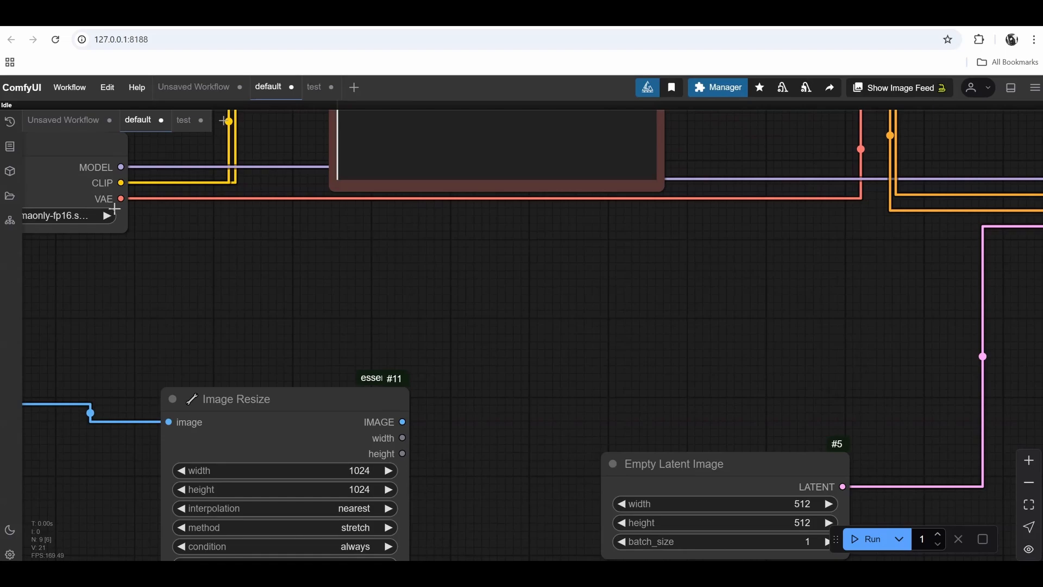
{"action": "double_click", "coordinate": [634, 271]}
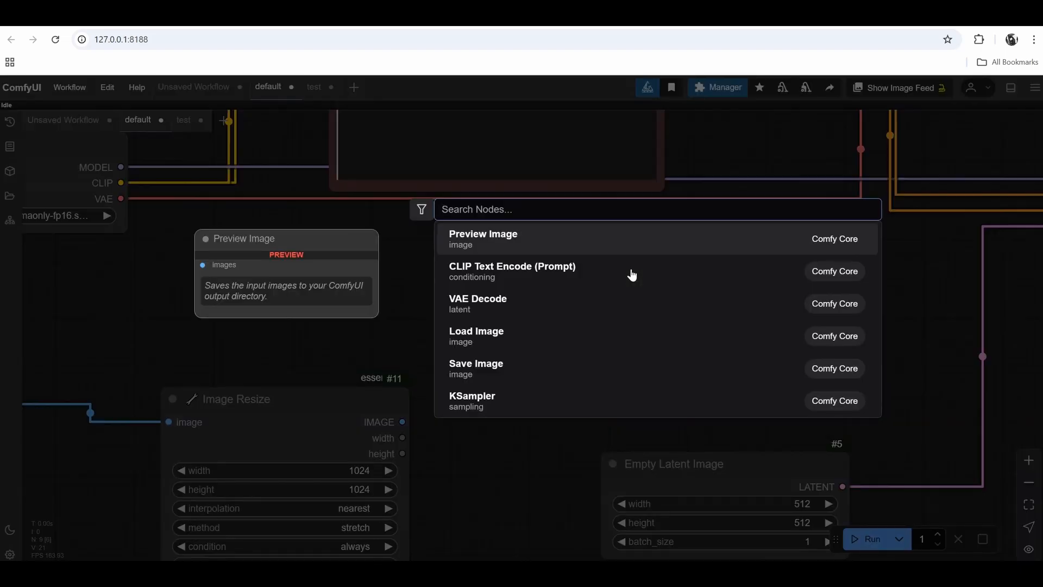
{"action": "type", "text": "vae en"}
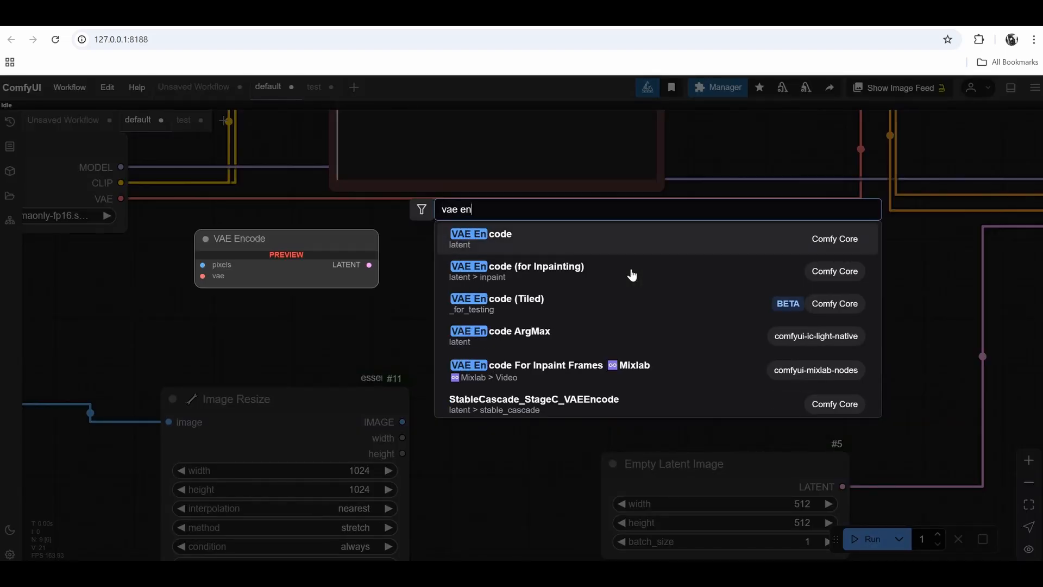
{"action": "key", "text": "Return"}
{"action": "left_click_drag", "start_coordinate": [499, 453], "coordinate": [641, 444]}
{"action": "left_click_drag", "start_coordinate": [167, 202], "coordinate": [121, 200]}
{"action": "left_click_drag", "start_coordinate": [464, 424], "coordinate": [651, 329]}
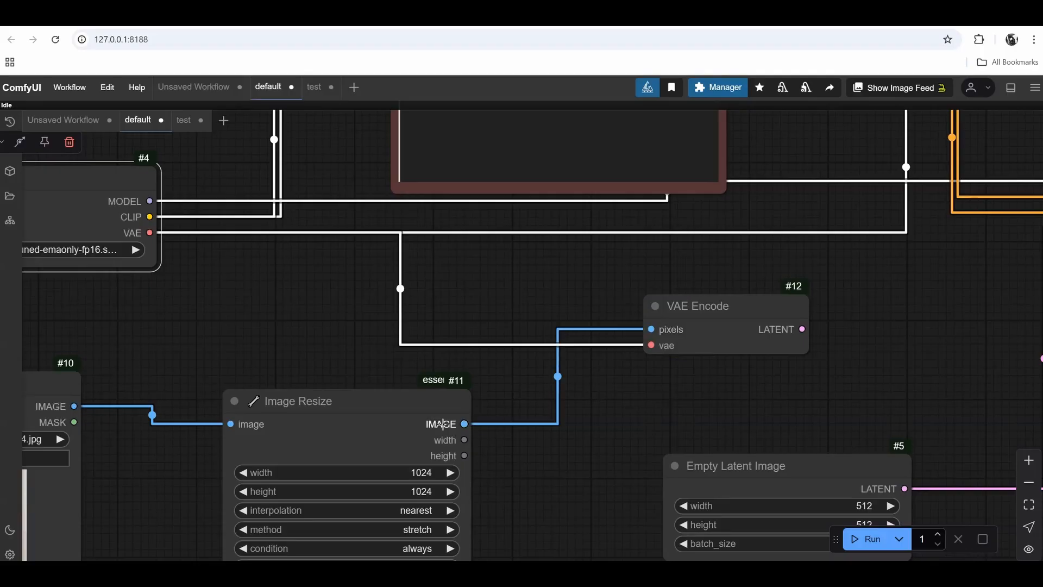
- Connect VAE Encode's latent output to the KSampler's latent_image input in place of the Empty Latent Image connection
{"action": "left_click_drag", "start_coordinate": [399, 420], "coordinate": [388, 398]}
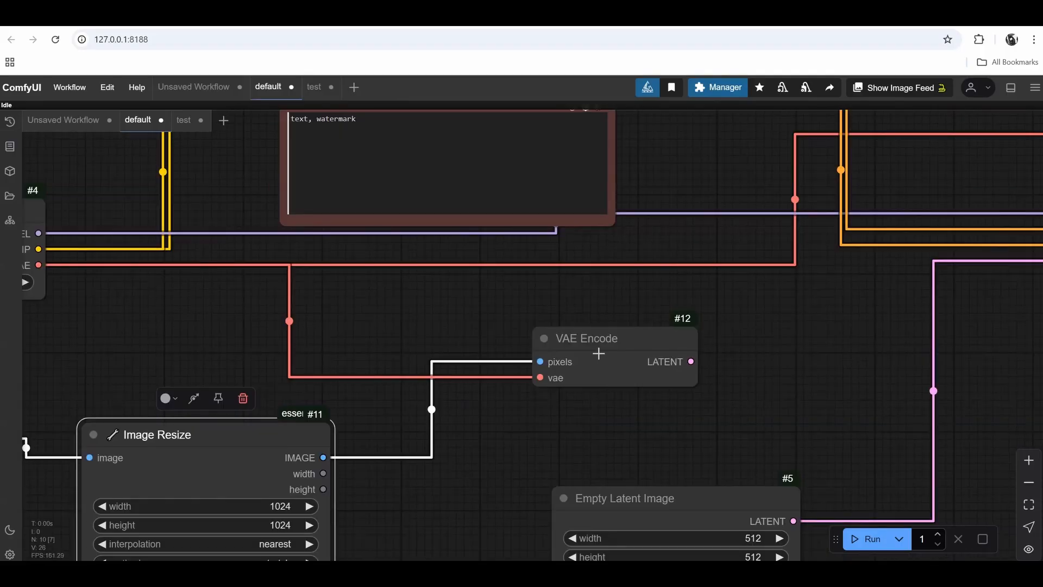
{"action": "left_click", "coordinate": [598, 354]}
{"action": "left_click_drag", "start_coordinate": [760, 328], "coordinate": [404, 331]}
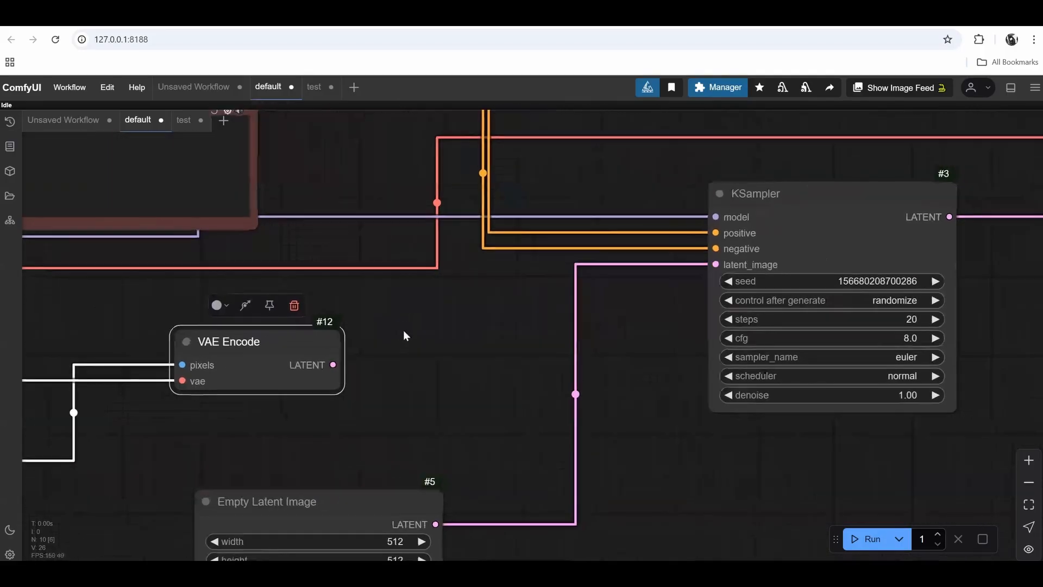
{"action": "left_click_drag", "start_coordinate": [332, 365], "coordinate": [715, 264]}
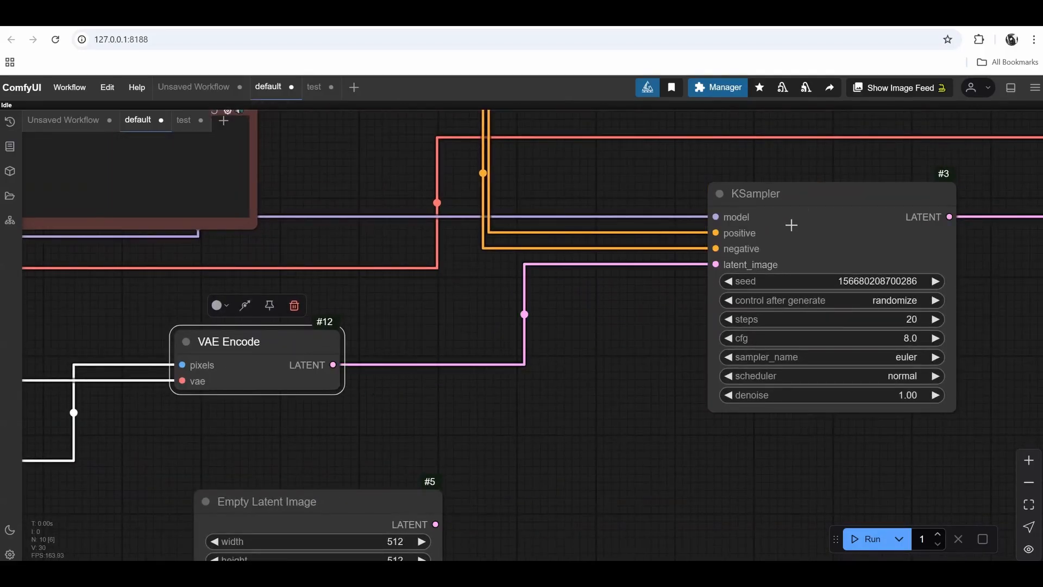
{"action": "left_click_drag", "start_coordinate": [803, 201], "coordinate": [803, 215]}
{"action": "left_click_drag", "start_coordinate": [557, 383], "coordinate": [625, 268]}
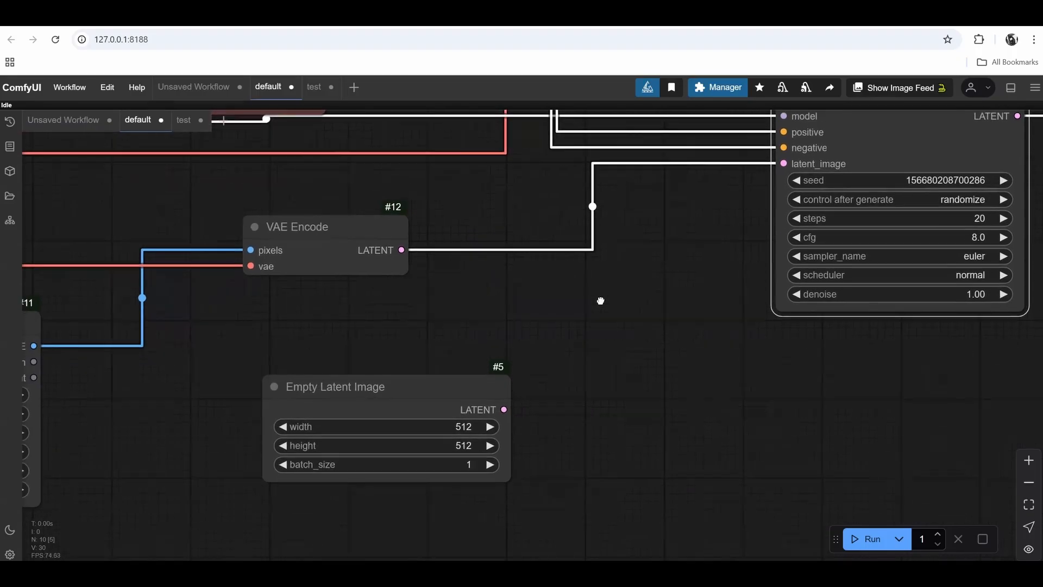
{"action": "left_click", "coordinate": [423, 391]}
- Shift the Load Checkpoint node slightly within the space above the Load Image node
{"action": "scroll", "coordinate": [266, 325], "scroll_direction": "up", "scroll_amount": 1}
{"action": "left_click_drag", "start_coordinate": [267, 324], "coordinate": [478, 344]}
{"action": "scroll", "coordinate": [460, 329], "scroll_direction": "down", "scroll_amount": 4}
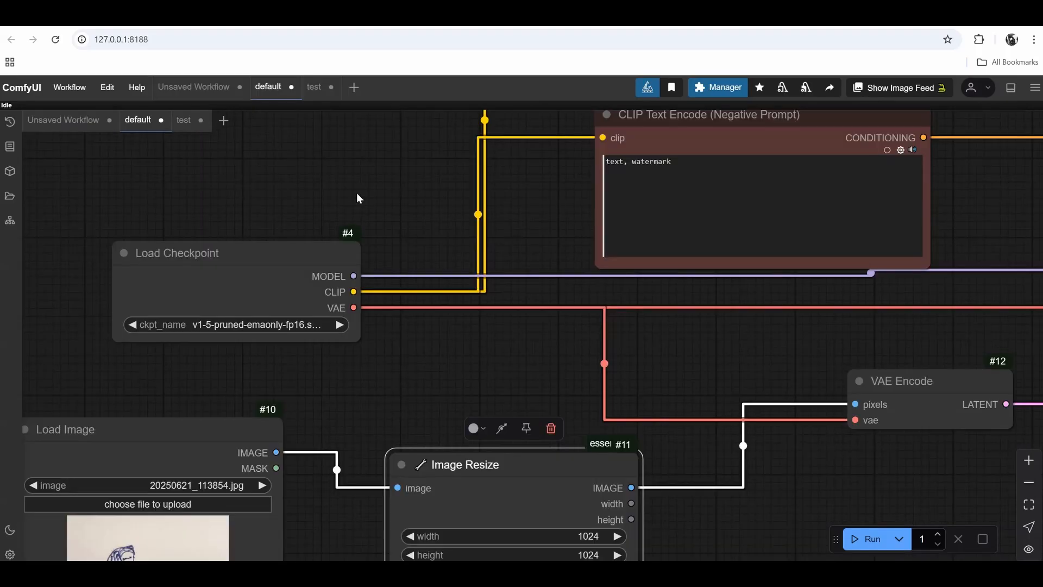
{"action": "left_click_drag", "start_coordinate": [234, 247], "coordinate": [208, 268]}
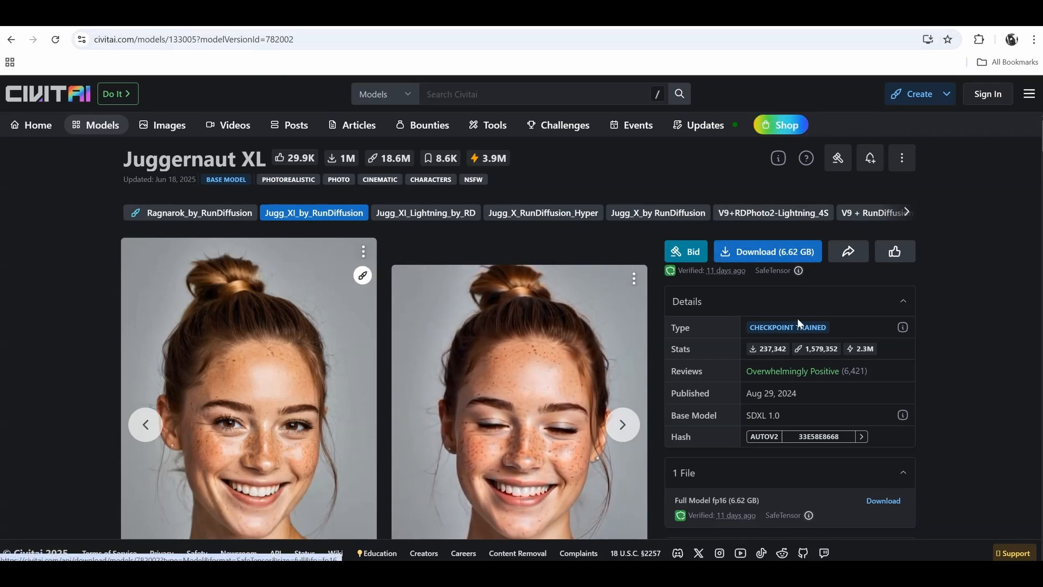
- Read the recommended settings in the version notes of Jugg_XI_by_RunDiffusion on the Juggernaut XL page
{"action": "scroll", "coordinate": [796, 321], "scroll_direction": "down", "scroll_amount": 3}
{"action": "scroll", "coordinate": [797, 323], "scroll_direction": "down", "scroll_amount": 1}
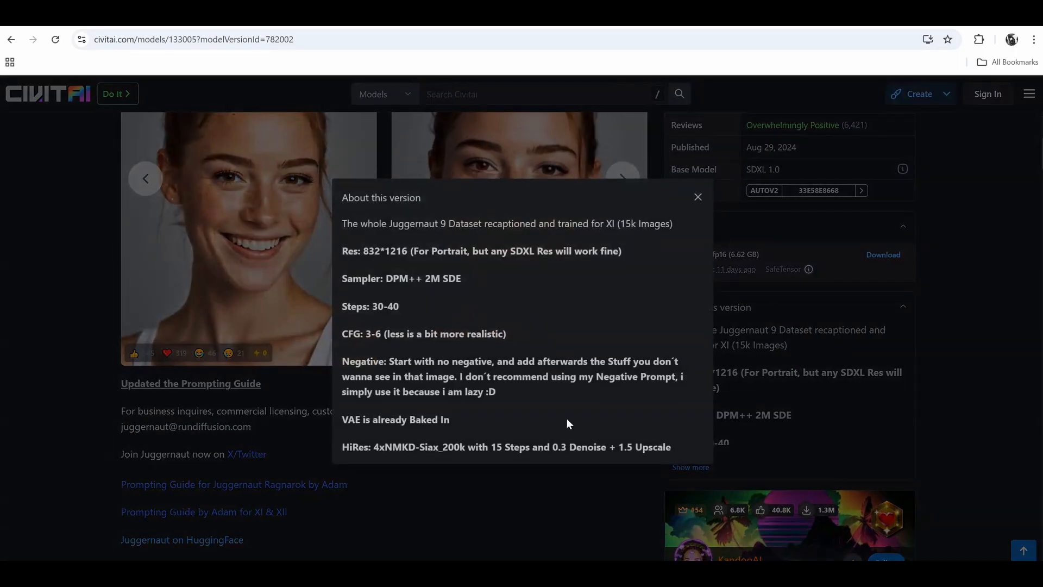
{"action": "left_click_drag", "start_coordinate": [566, 418], "coordinate": [361, 214]}
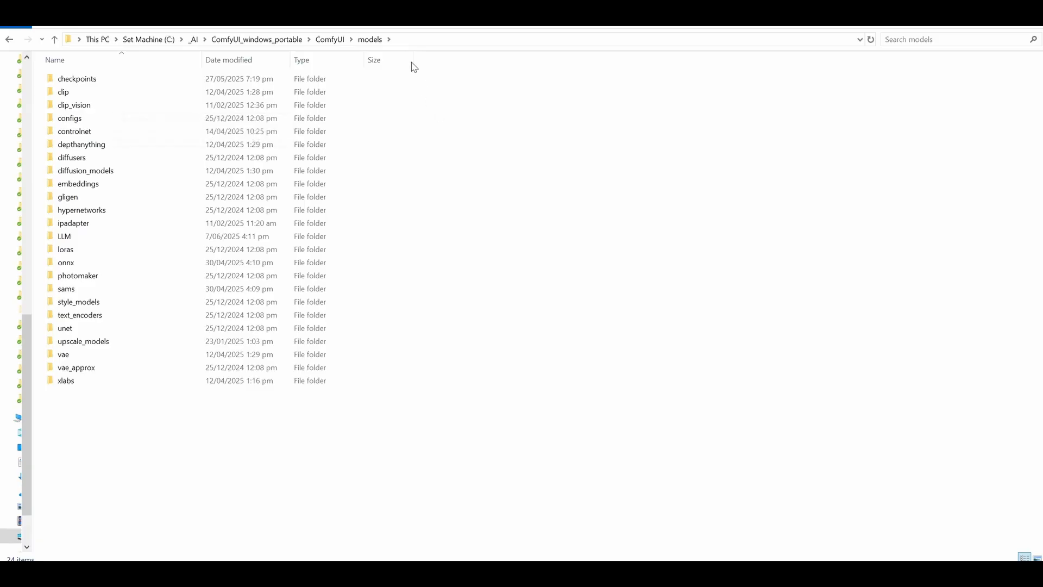
- Check the path of the ComfyUI models folder in File Explorer and open its checkpoints folder
{"action": "left_click", "coordinate": [403, 42]}
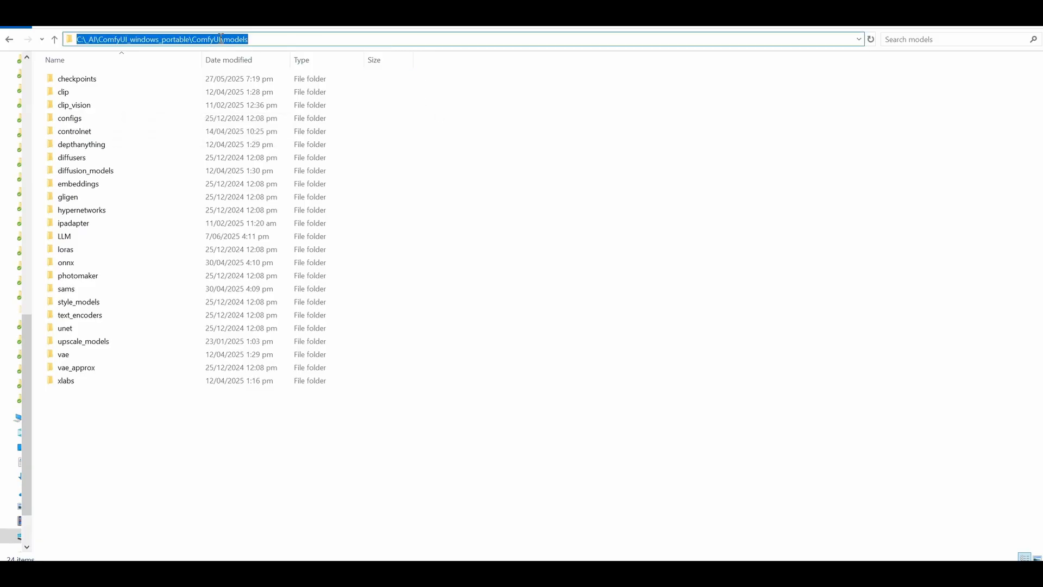
{"action": "left_click", "coordinate": [550, 186]}
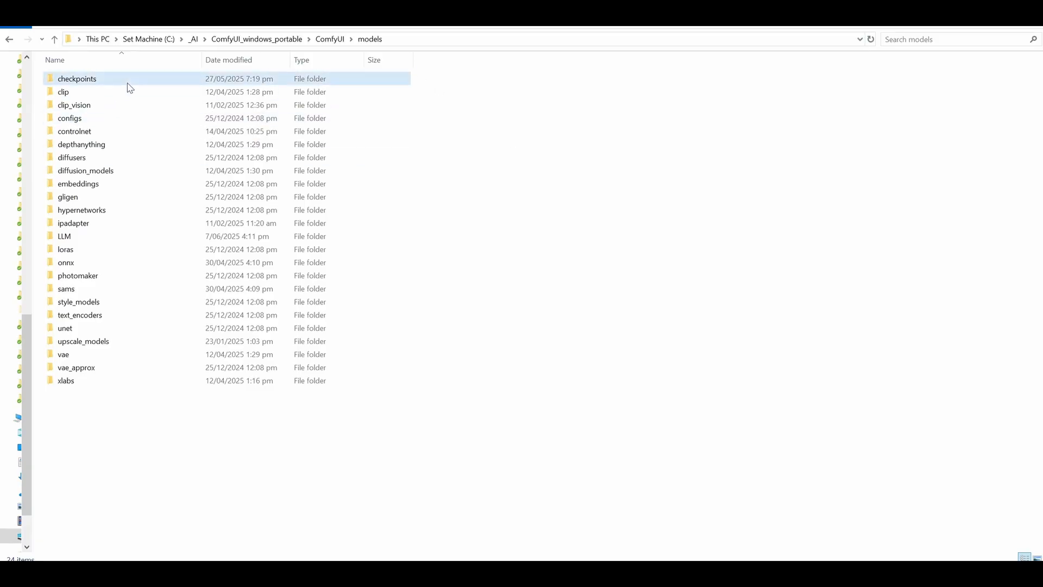
{"action": "double_click", "coordinate": [126, 80]}
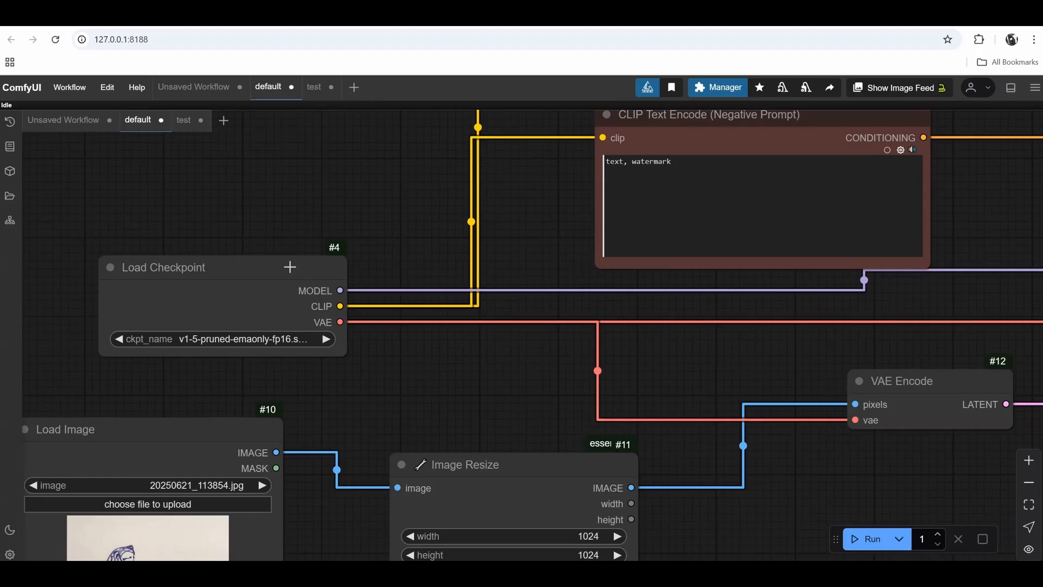
- Shift the Load Checkpoint node slightly and set its checkpoint to juggernautXL_juggXIByRundiffusion.safetensors in ComfyUI
{"action": "left_click_drag", "start_coordinate": [297, 223], "coordinate": [324, 222]}
{"action": "left_click_drag", "start_coordinate": [277, 274], "coordinate": [245, 277]}
{"action": "left_click", "coordinate": [255, 345]}
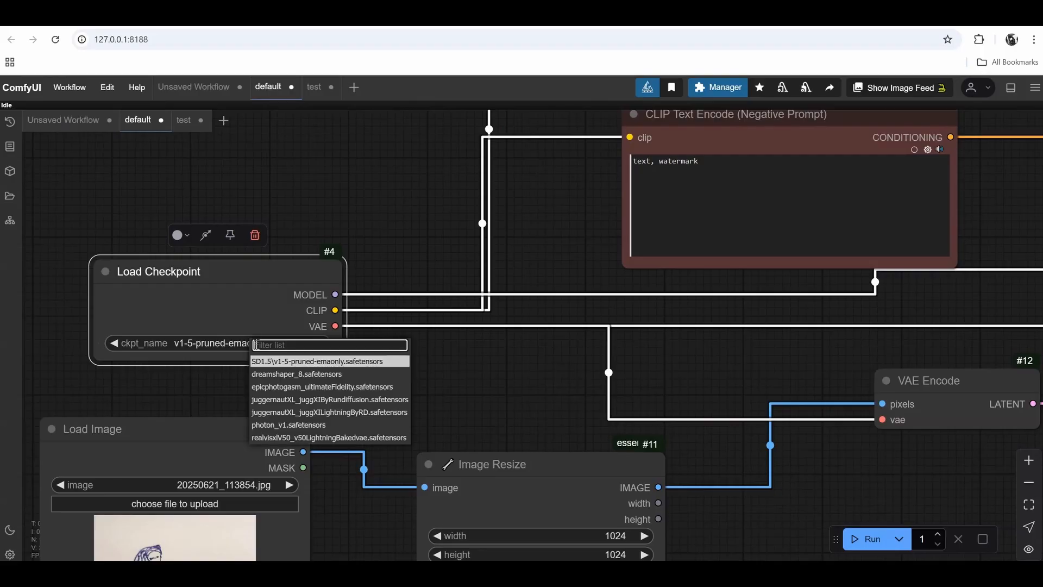
{"action": "left_click", "coordinate": [315, 401]}
- Set the KSampler's steps to 25
{"action": "scroll", "coordinate": [763, 334], "scroll_direction": "right", "scroll_amount": 9}
{"action": "scroll", "coordinate": [423, 362], "scroll_direction": "up", "scroll_amount": 1}
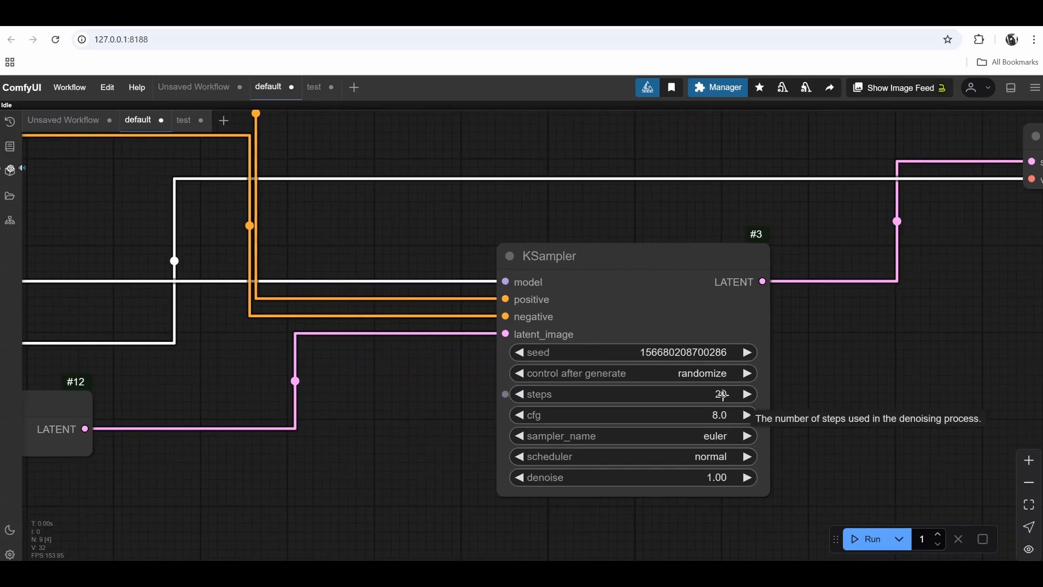
{"action": "left_click", "coordinate": [722, 394]}
{"action": "type", "text": "25"}
{"action": "key", "text": "Return"}
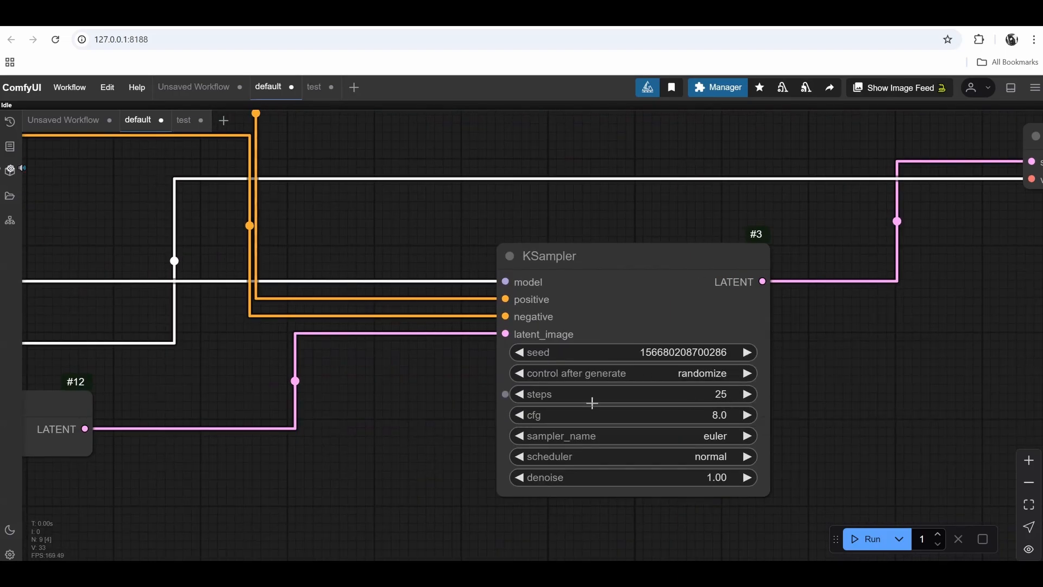
- Try lowering the KSampler's cfg to 3.6, and set it back to 8
{"action": "left_click_drag", "start_coordinate": [592, 403], "coordinate": [575, 360]}
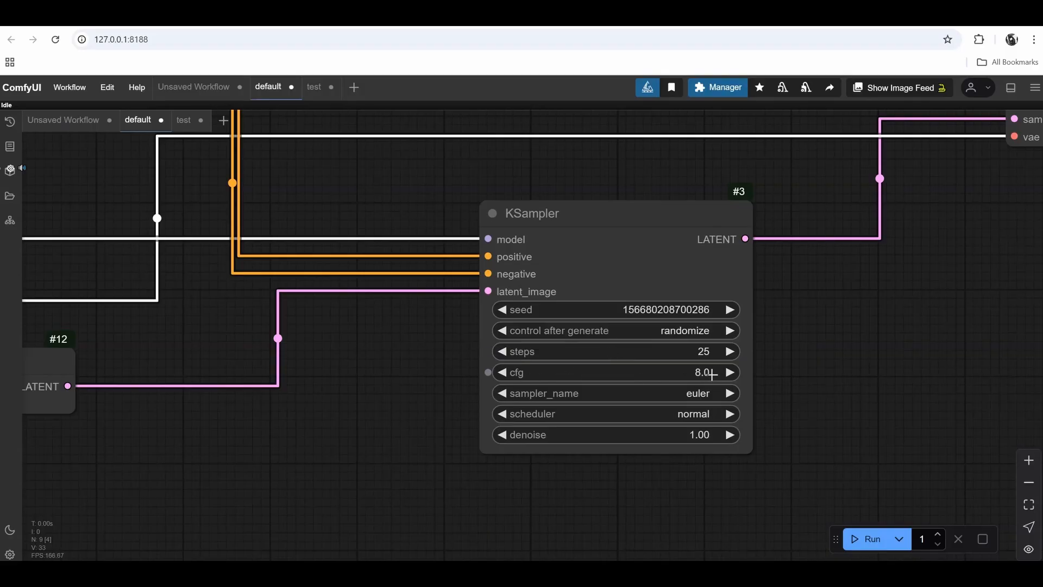
{"action": "mouse_move", "coordinate": [709, 373]}
{"action": "left_click_drag", "start_coordinate": [702, 372], "coordinate": [690, 373]}
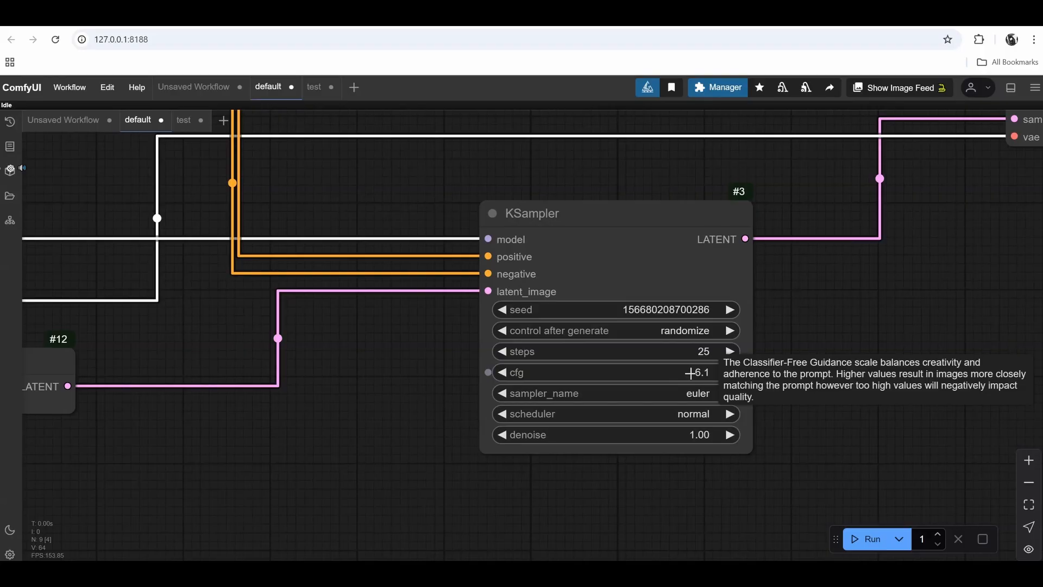
{"action": "left_click_drag", "start_coordinate": [690, 373], "coordinate": [663, 372]}
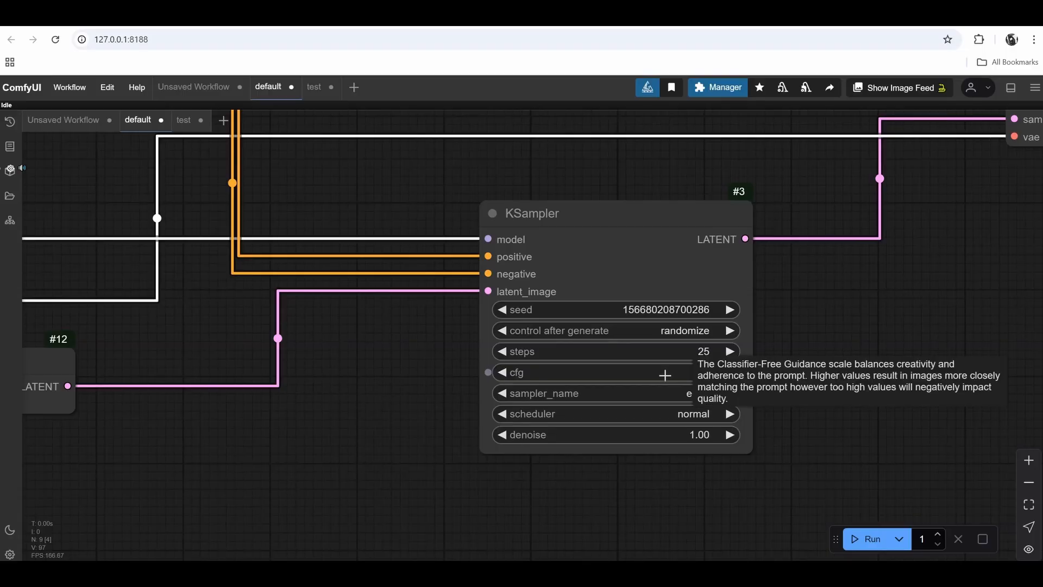
{"action": "left_click", "coordinate": [665, 372]}
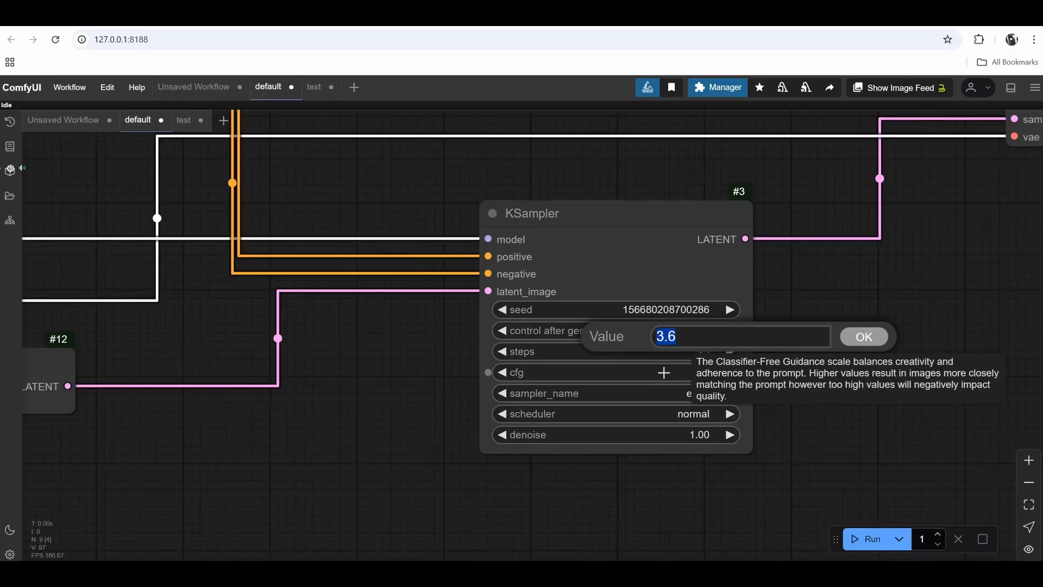
{"action": "type", "text": "8"}
{"action": "key", "text": "Return"}
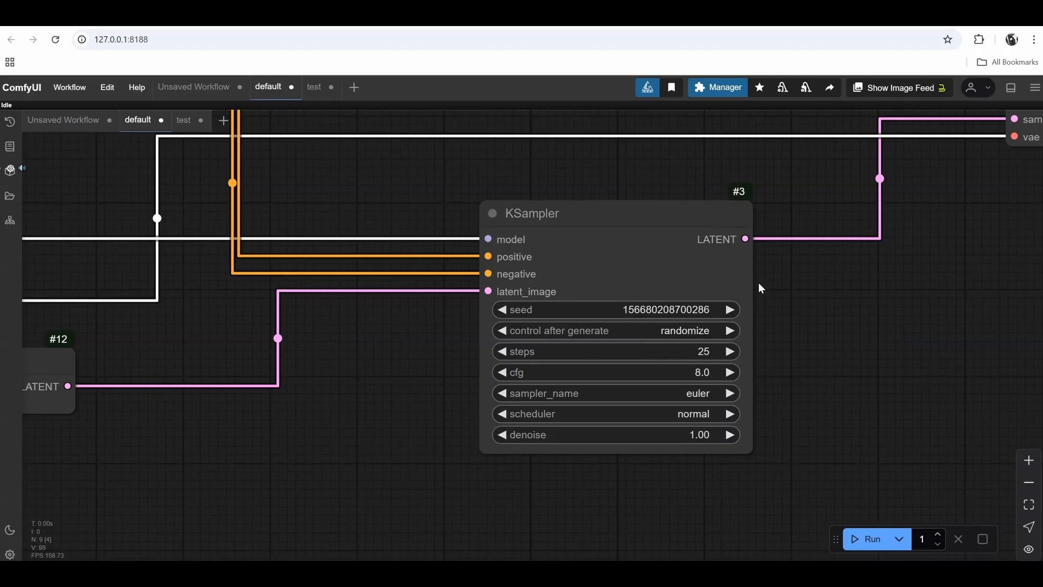
- Reposition the Image Resize and Load Image nodes slightly below the Load Checkpoint node
{"action": "left_click_drag", "start_coordinate": [356, 354], "coordinate": [760, 323]}
{"action": "scroll", "coordinate": [761, 323], "scroll_direction": "down", "scroll_amount": 4}
{"action": "left_click_drag", "start_coordinate": [599, 298], "coordinate": [610, 300]}
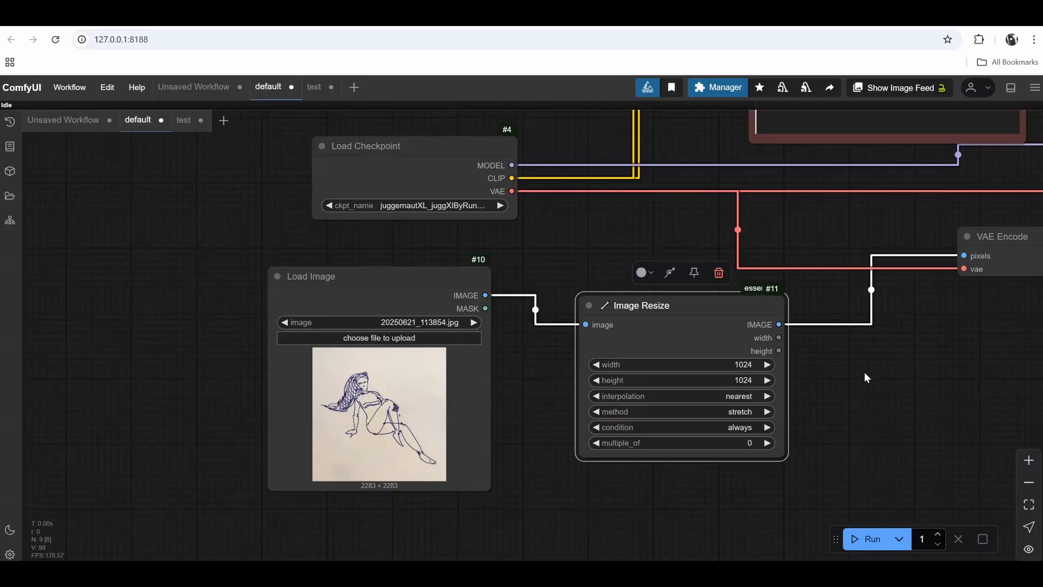
{"action": "left_click_drag", "start_coordinate": [865, 376], "coordinate": [798, 400]}
{"action": "left_click_drag", "start_coordinate": [359, 289], "coordinate": [340, 303]}
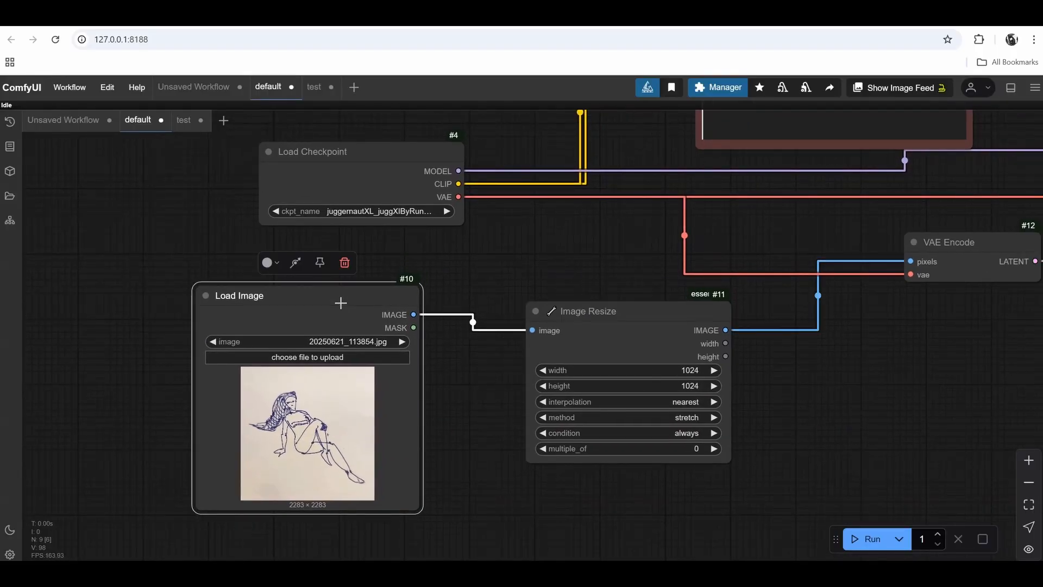
- Search the nodes for "depth" and add a Depth Anything V2 - Relative node in the empty area below VAE Encode
{"action": "left_click_drag", "start_coordinate": [826, 408], "coordinate": [550, 323]}
{"action": "left_click_drag", "start_coordinate": [565, 380], "coordinate": [618, 373]}
{"action": "scroll", "coordinate": [615, 367], "scroll_direction": "up", "scroll_amount": 1}
{"action": "scroll", "coordinate": [644, 347], "scroll_direction": "down", "scroll_amount": 4}
{"action": "scroll", "coordinate": [646, 336], "scroll_direction": "up", "scroll_amount": 3}
{"action": "left_click", "coordinate": [666, 330]}
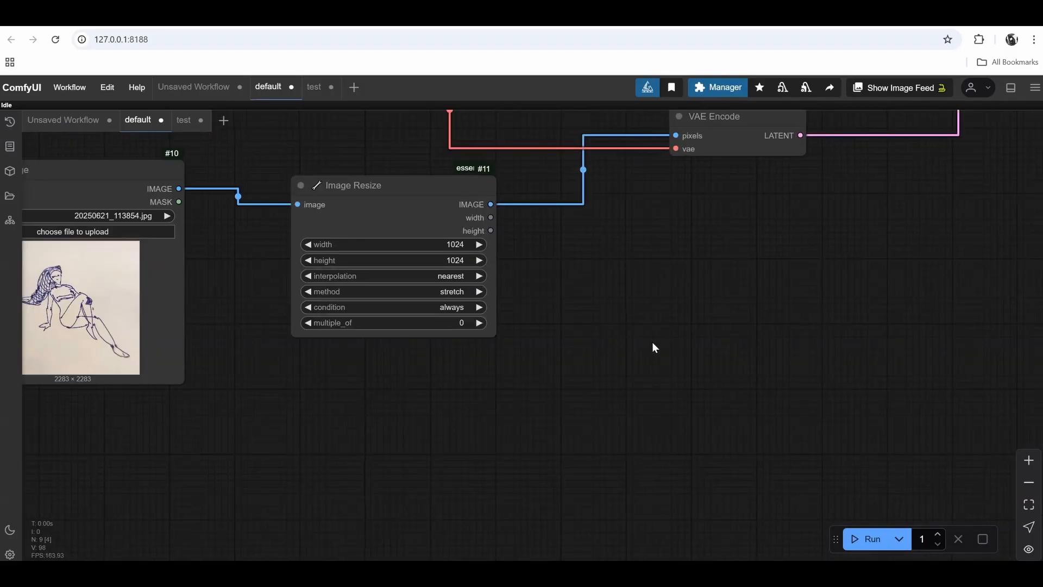
{"action": "double_click", "coordinate": [652, 296]}
{"action": "type", "text": "depth"}
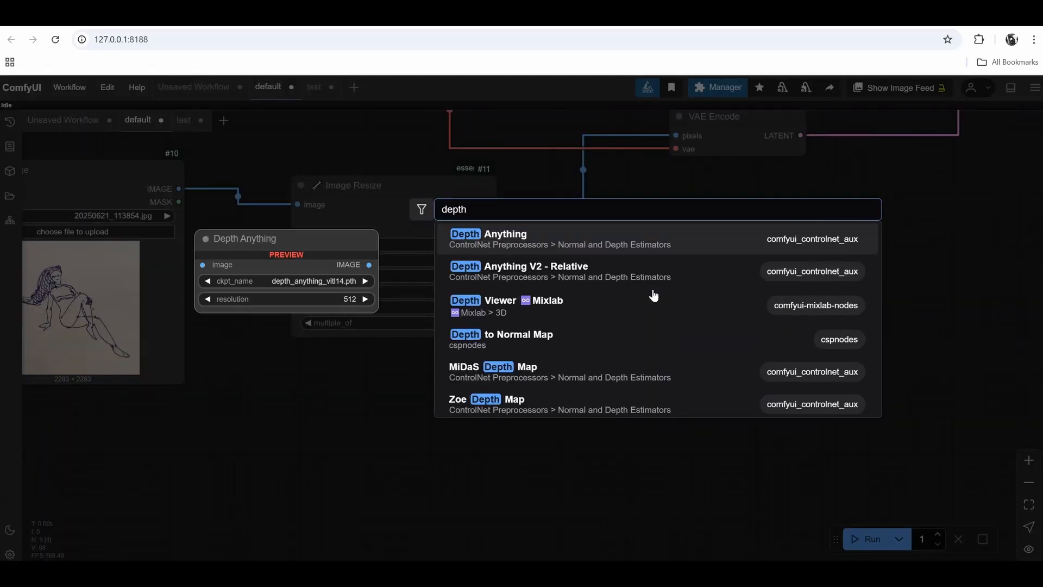
{"action": "left_click", "coordinate": [595, 266]}
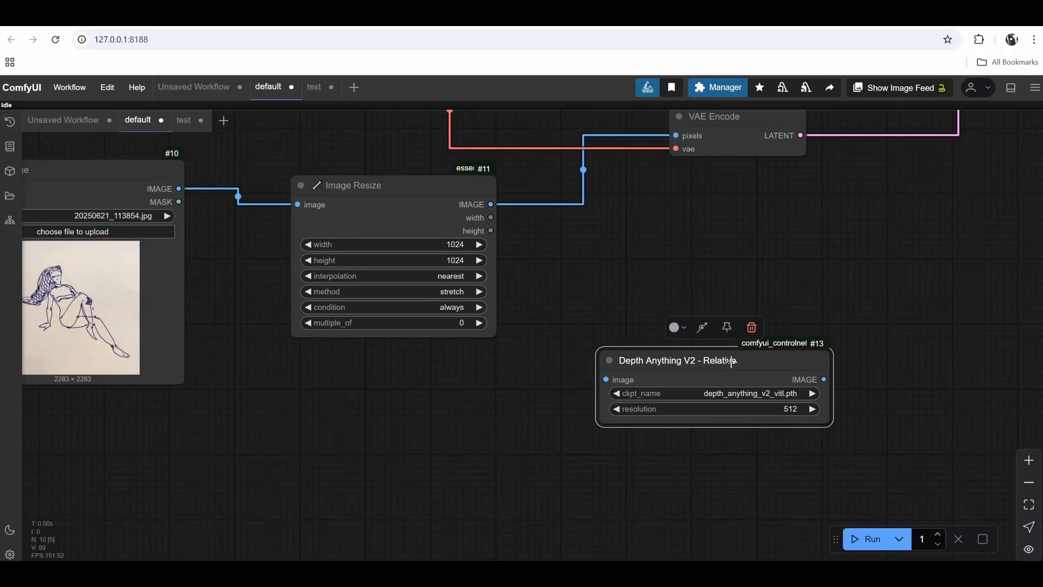
- Search the Custom Nodes Manager for "depth any" and look through the matching node packs
{"action": "left_click", "coordinate": [720, 87]}
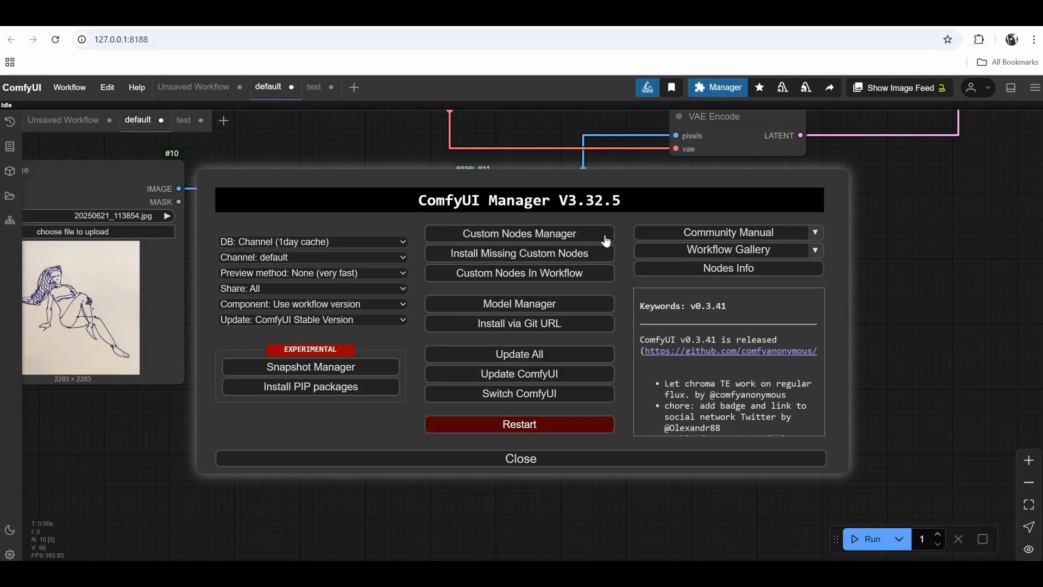
{"action": "left_click", "coordinate": [535, 233]}
{"action": "left_click", "coordinate": [294, 153]}
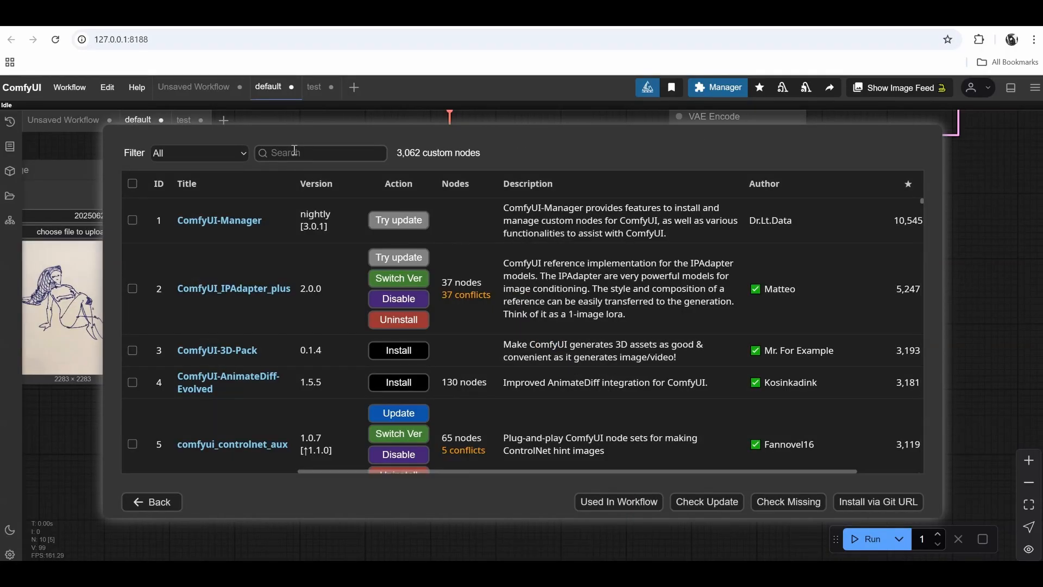
{"action": "type", "text": "depth any"}
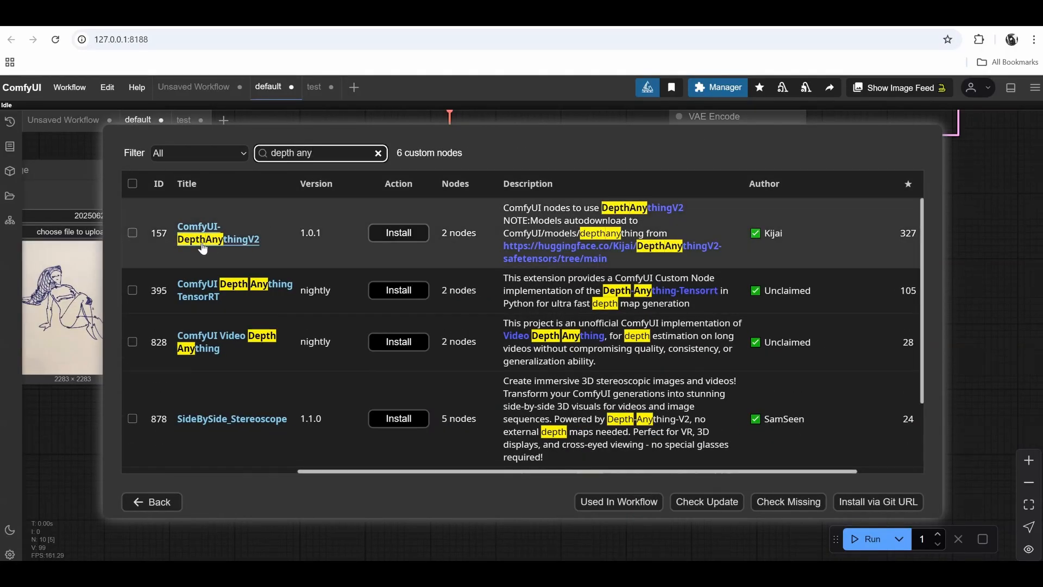
{"action": "scroll", "coordinate": [289, 260], "scroll_direction": "down", "scroll_amount": 2}
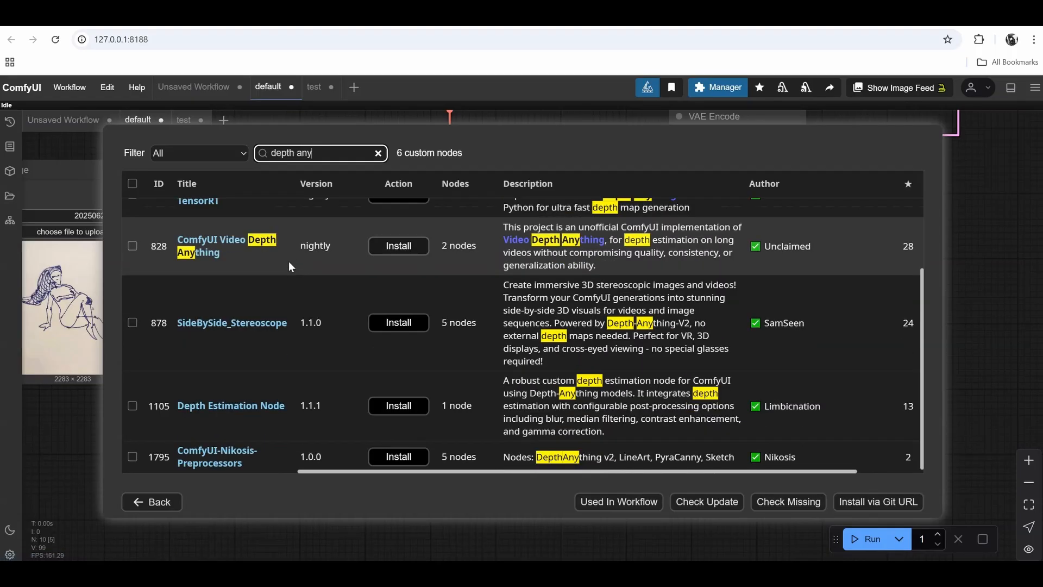
{"action": "scroll", "coordinate": [288, 262], "scroll_direction": "up", "scroll_amount": 2}
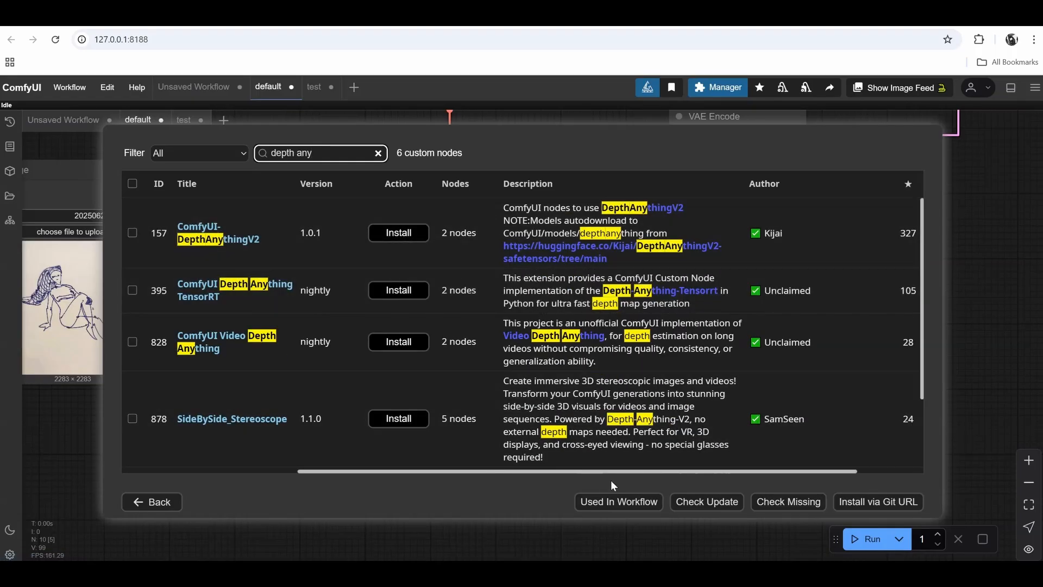
{"action": "left_click_drag", "start_coordinate": [611, 470], "coordinate": [682, 470]}
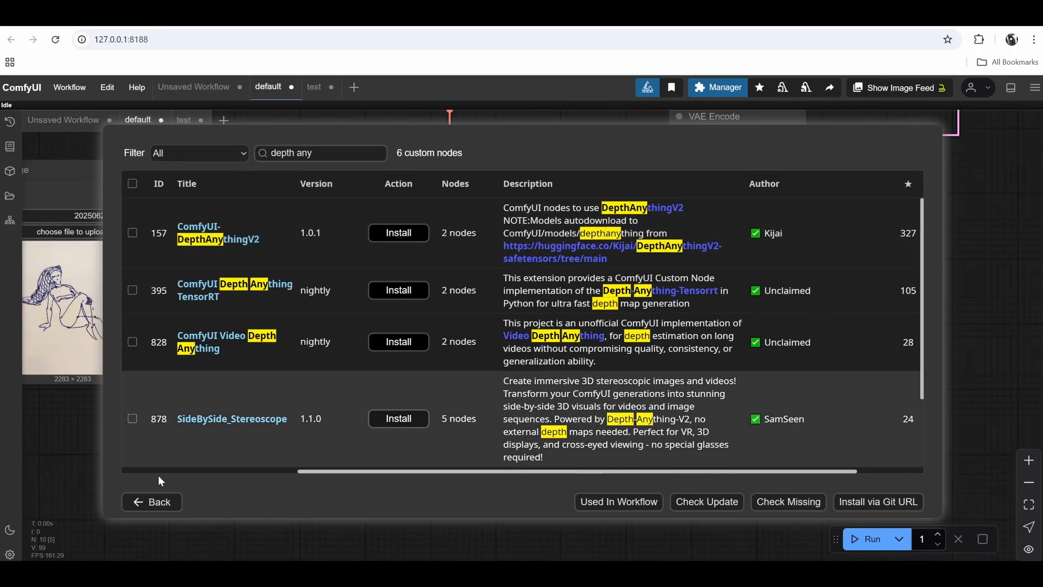
{"action": "left_click", "coordinate": [151, 502]}
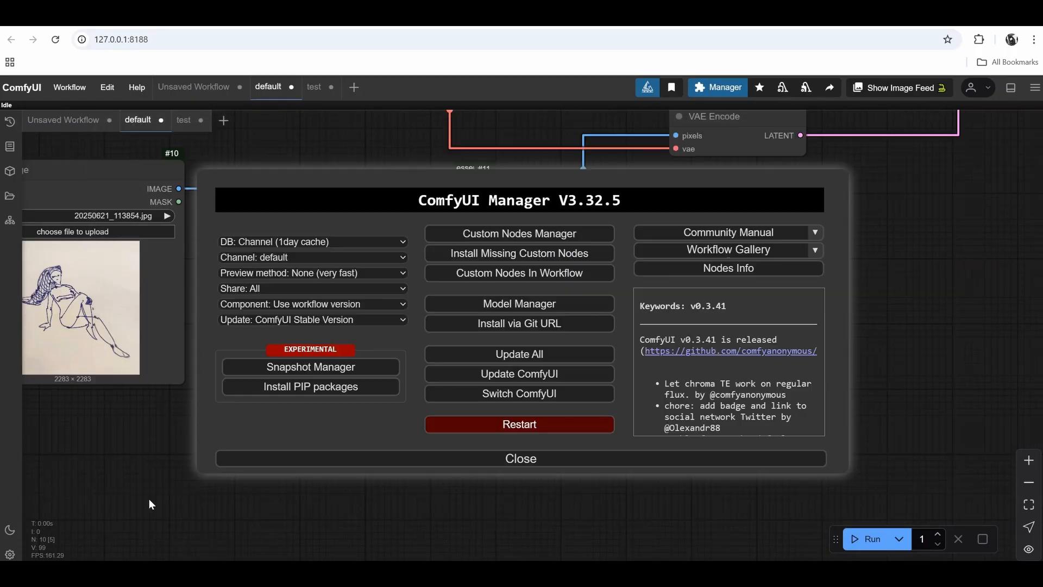
- Search the Model Manager for "depthanything" and check the DepthAnythingV2 models
{"action": "left_click", "coordinate": [512, 306]}
{"action": "left_click", "coordinate": [487, 154]}
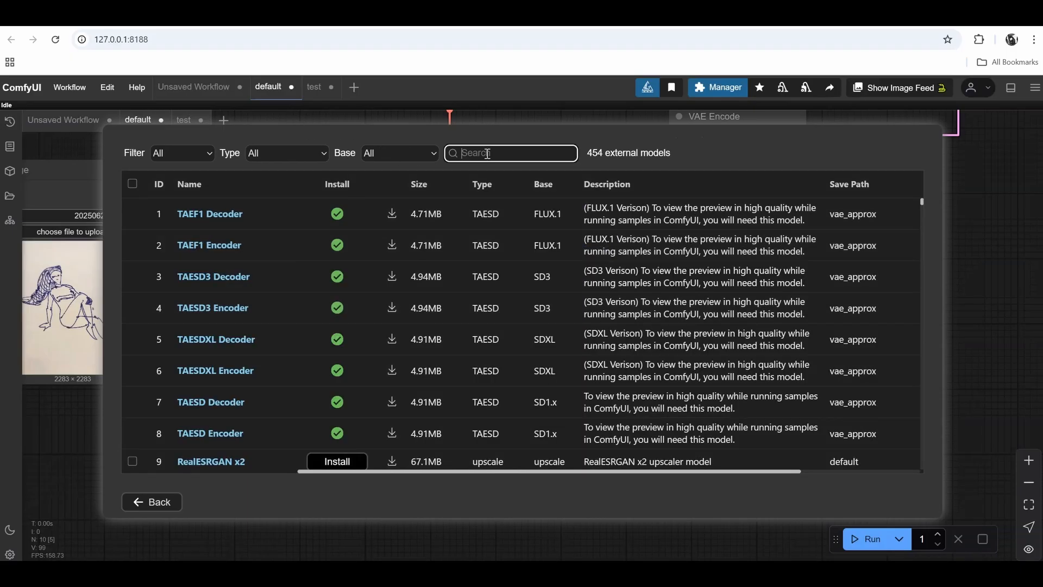
{"action": "type", "text": "depthanything"}
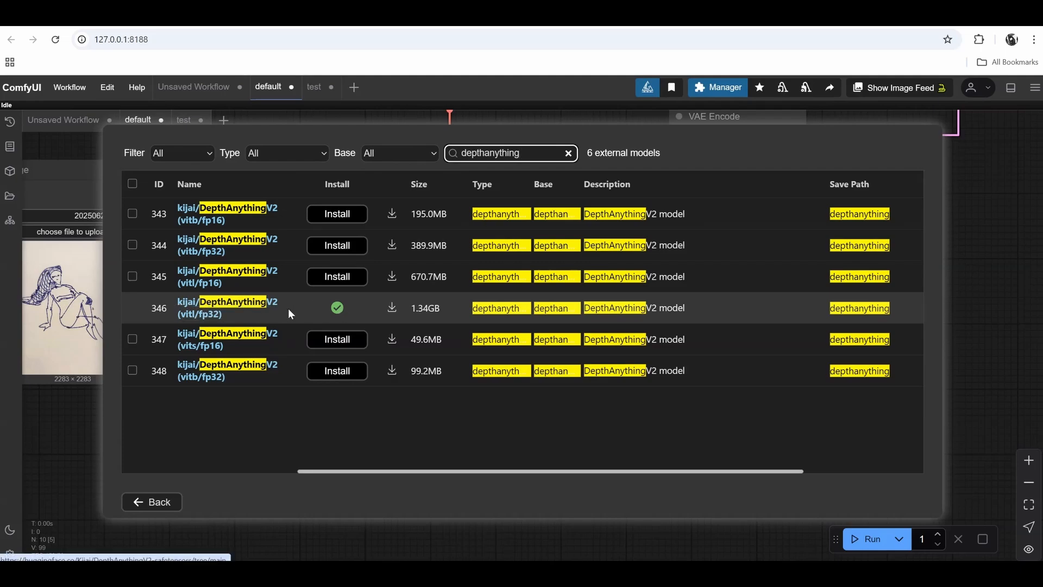
{"action": "left_click", "coordinate": [157, 502]}
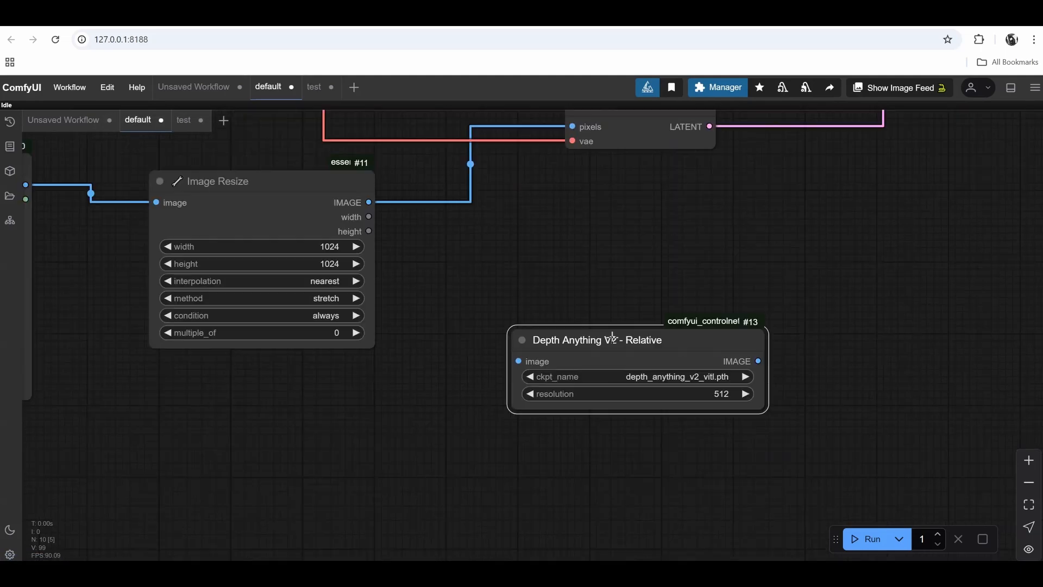
- Connect the Image Resize image output to Depth Anything V2 - Relative and set that node's resolution to 1024
{"action": "left_click_drag", "start_coordinate": [352, 198], "coordinate": [514, 361]}
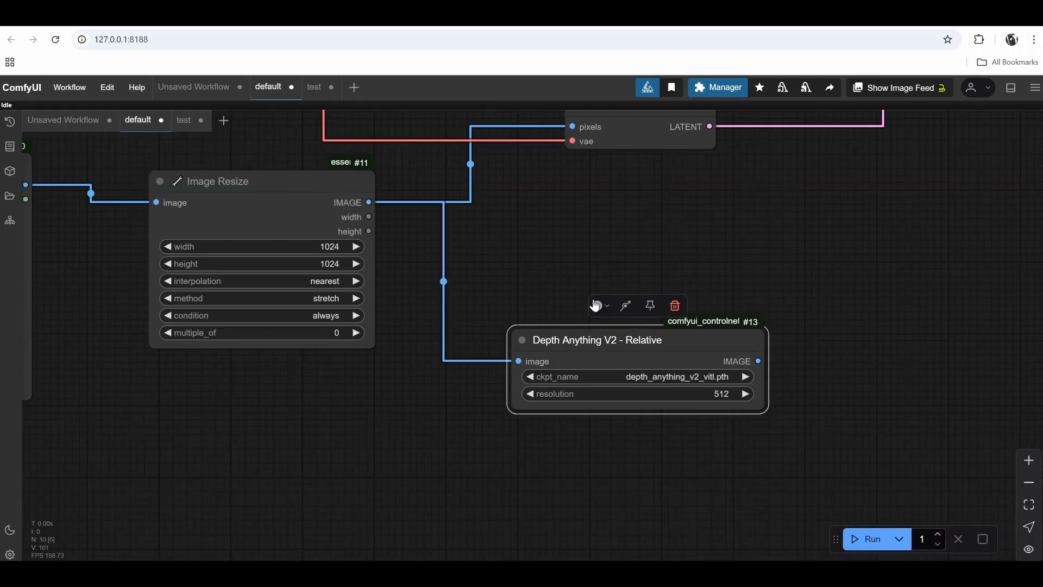
{"action": "left_click_drag", "start_coordinate": [827, 254], "coordinate": [705, 232]}
{"action": "left_click", "coordinate": [582, 372]}
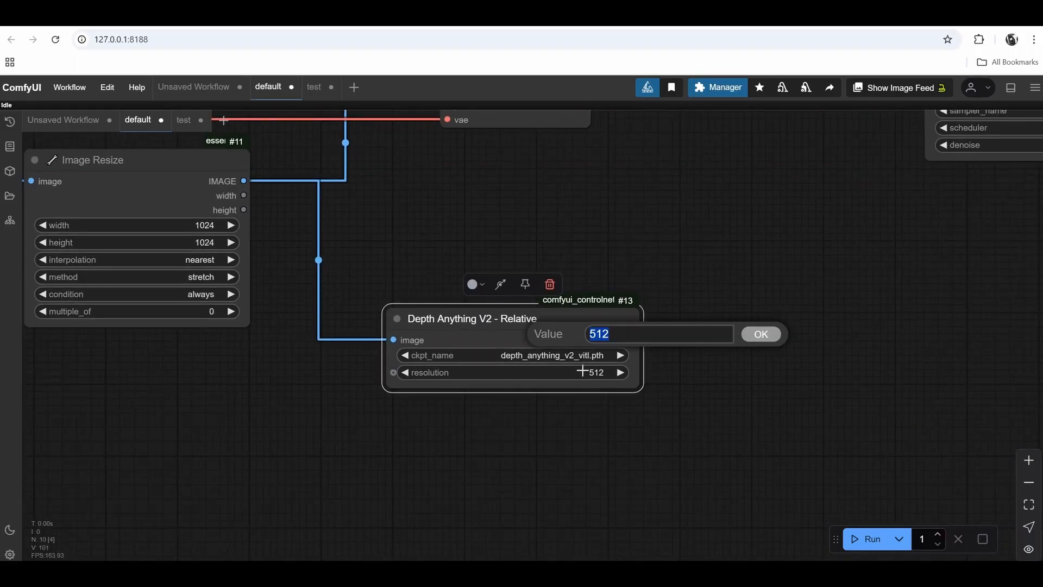
{"action": "type", "text": "1024"}
{"action": "key", "text": "Return"}
- Try 1536 for the width and then the height of Image Resize, undoing each change
{"action": "left_click_drag", "start_coordinate": [420, 257], "coordinate": [616, 255]}
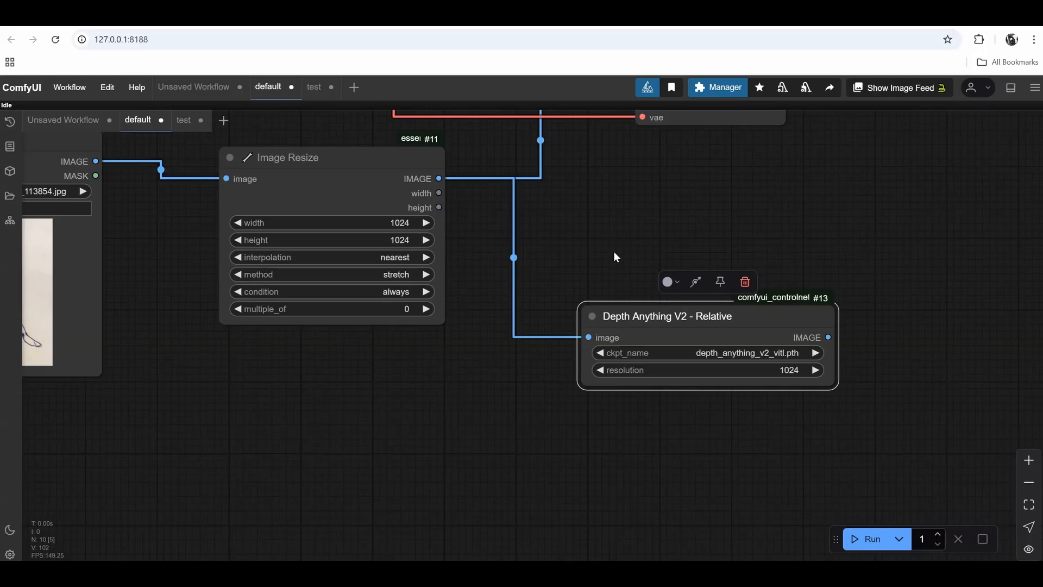
{"action": "left_click", "coordinate": [398, 223]}
{"action": "type", "text": "1536"}
{"action": "key", "text": "Return"}
{"action": "key", "text": "ctrl+z"}
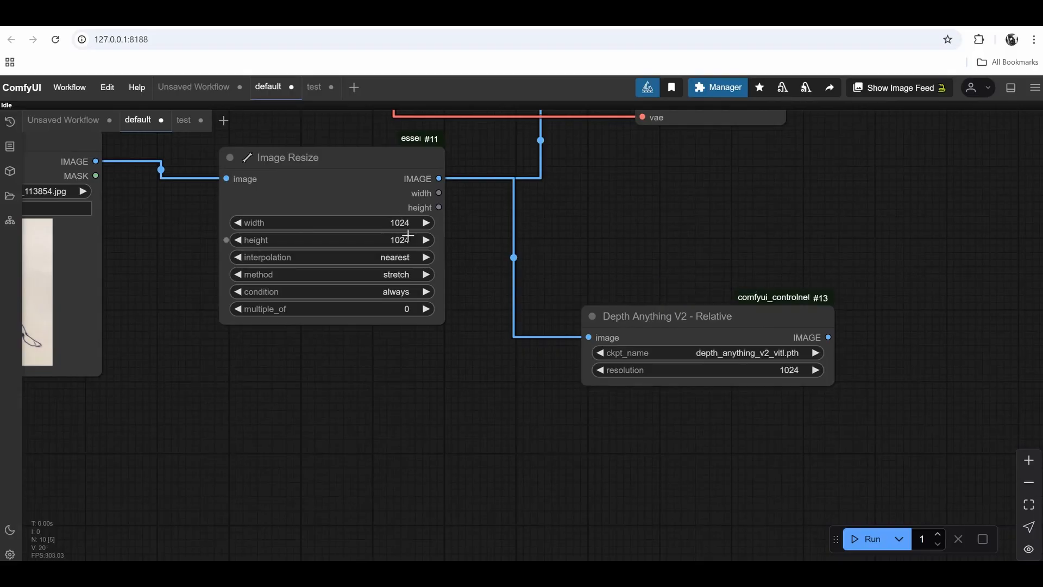
{"action": "left_click", "coordinate": [400, 240]}
{"action": "type", "text": "1536"}
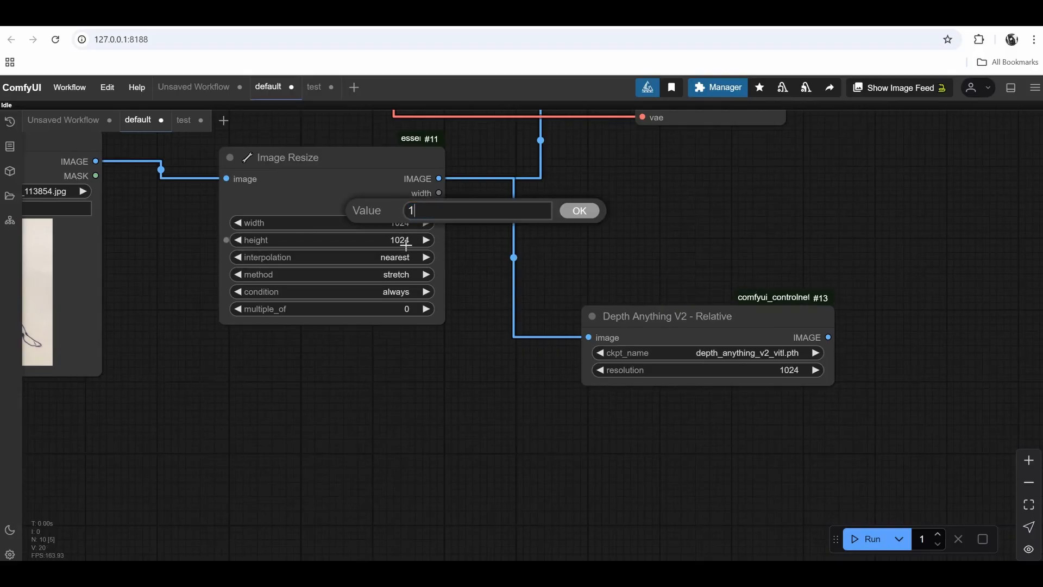
{"action": "key", "text": "Return"}
{"action": "key", "text": "ctrl+z"}
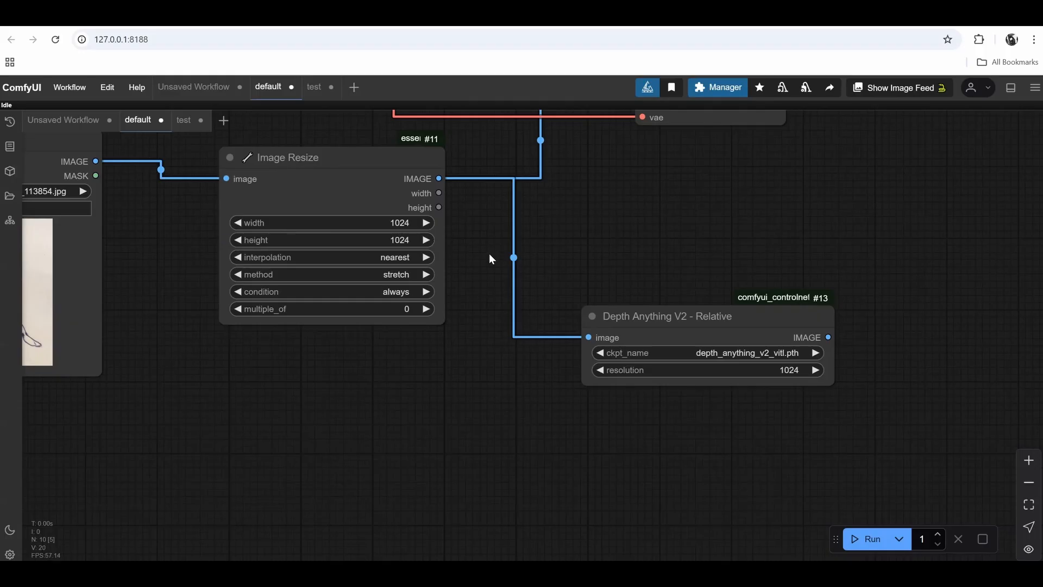
{"action": "scroll", "coordinate": [478, 304], "scroll_direction": "left", "scroll_amount": 5}
{"action": "scroll", "coordinate": [451, 366], "scroll_direction": "down", "scroll_amount": 2}
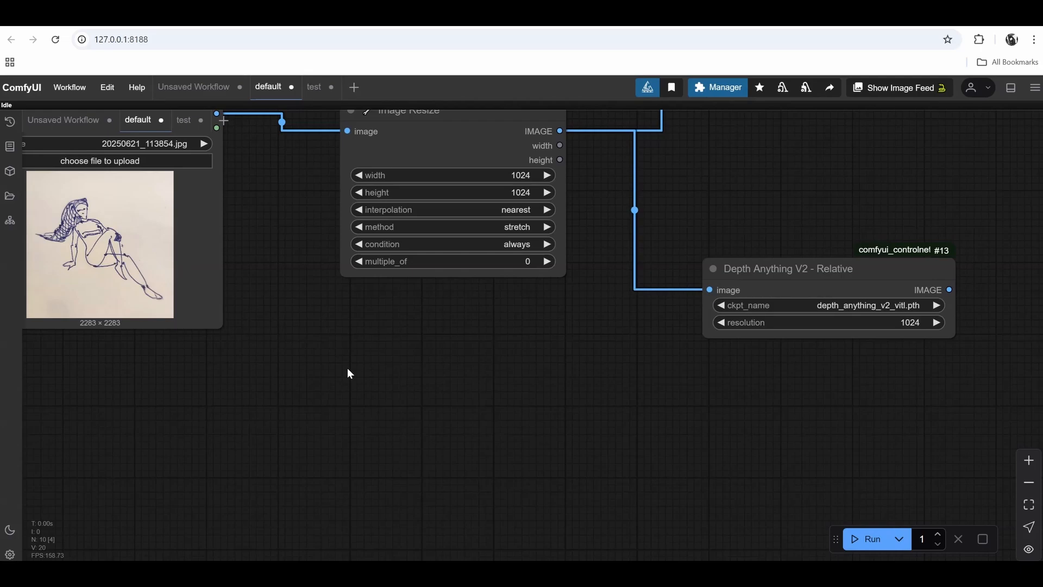
- Add the EasyUse Int node below the Load Image node and set its value to 1024
{"action": "double_click", "coordinate": [349, 373]}
{"action": "type", "text": "int"}
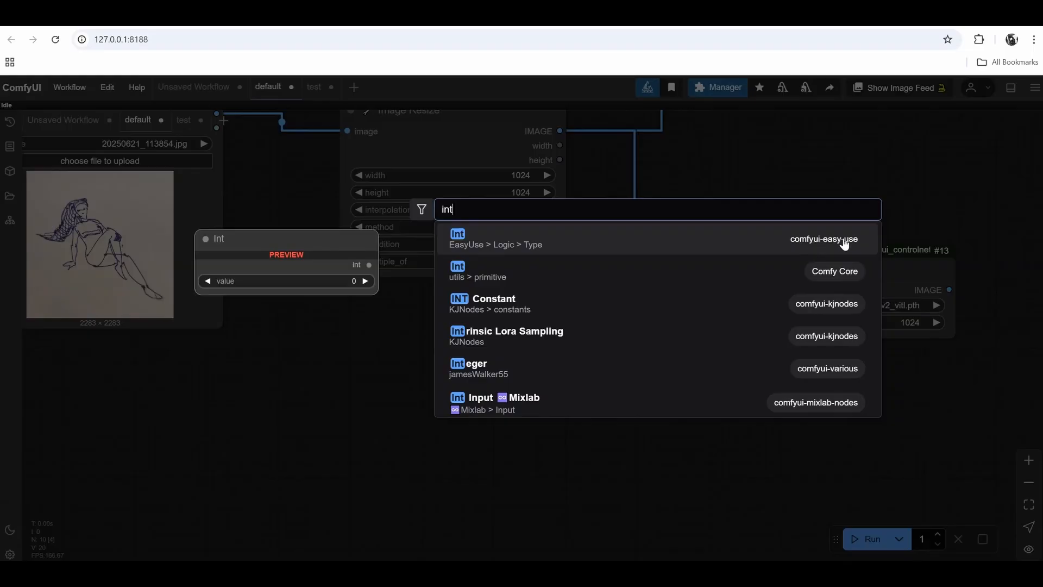
{"action": "left_click", "coordinate": [667, 243]}
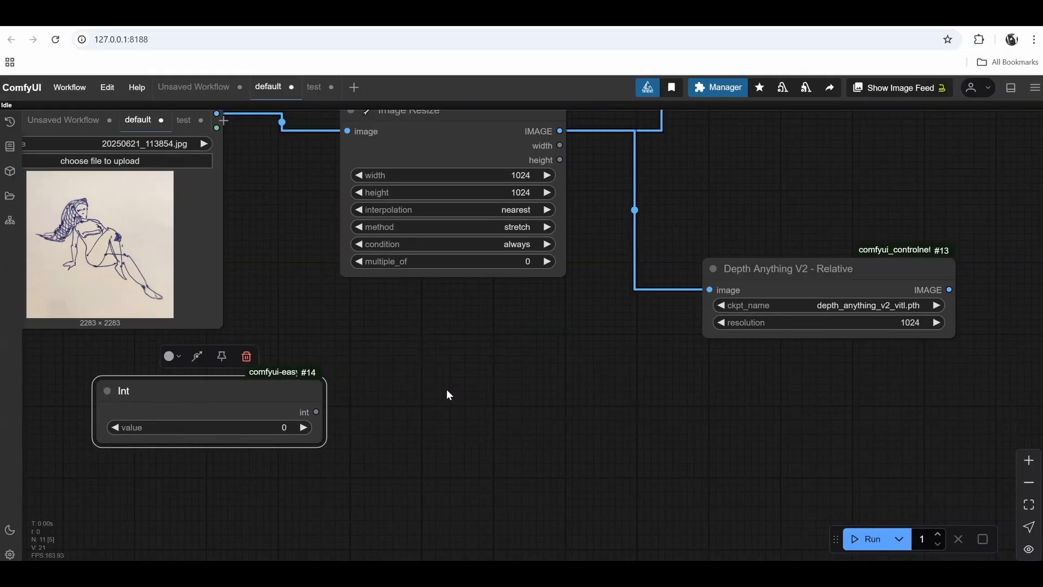
{"action": "left_click_drag", "start_coordinate": [446, 389], "coordinate": [600, 417]}
{"action": "left_click", "coordinate": [415, 447]}
{"action": "type", "text": "1024"}
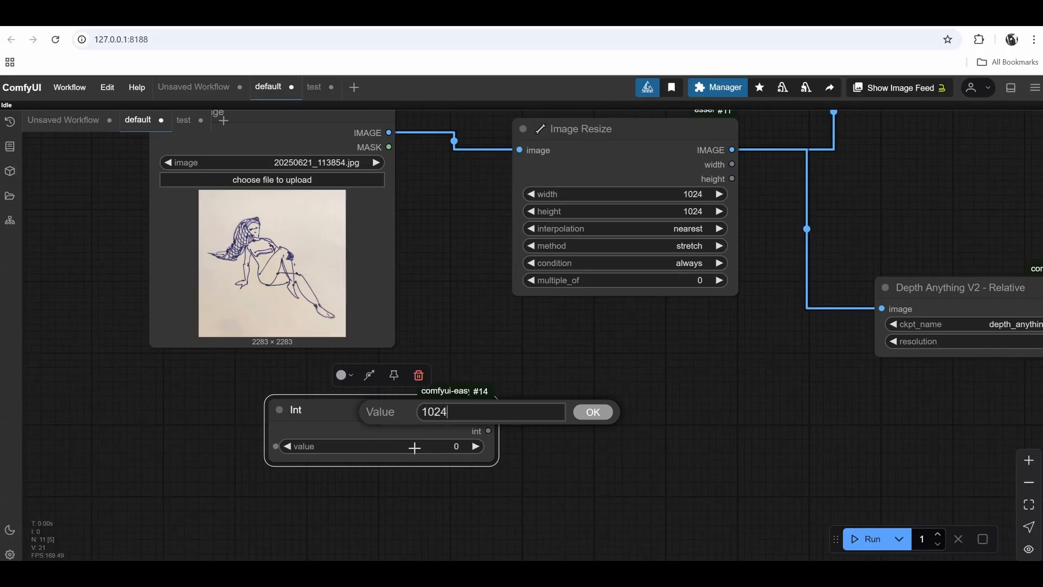
{"action": "key", "text": "Return"}
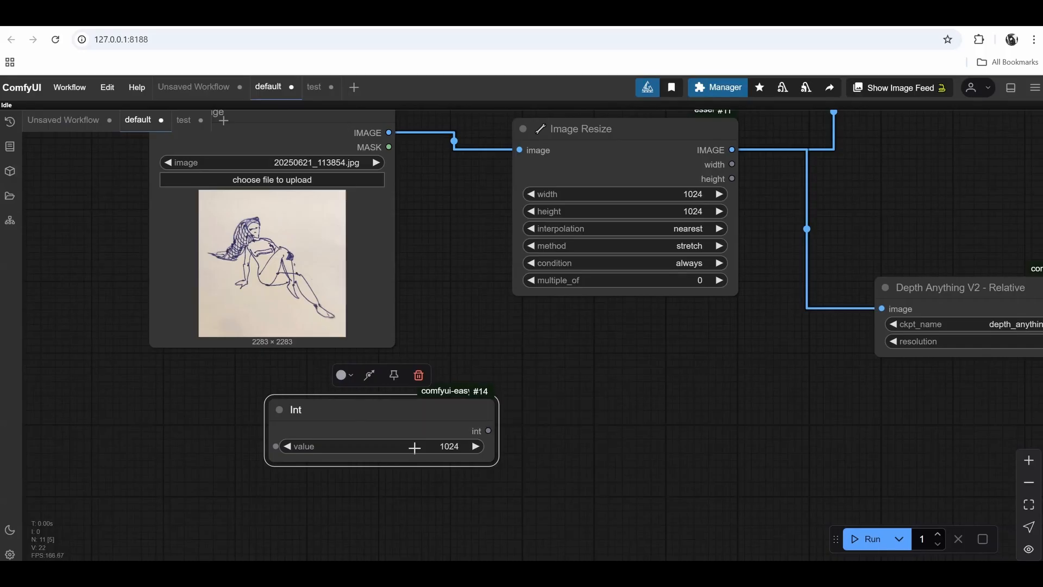
- Connect the Int output to the width and height of Image Resize and the resolution of Depth Anything V2 - Relative
{"action": "left_click_drag", "start_coordinate": [415, 447], "coordinate": [372, 452]}
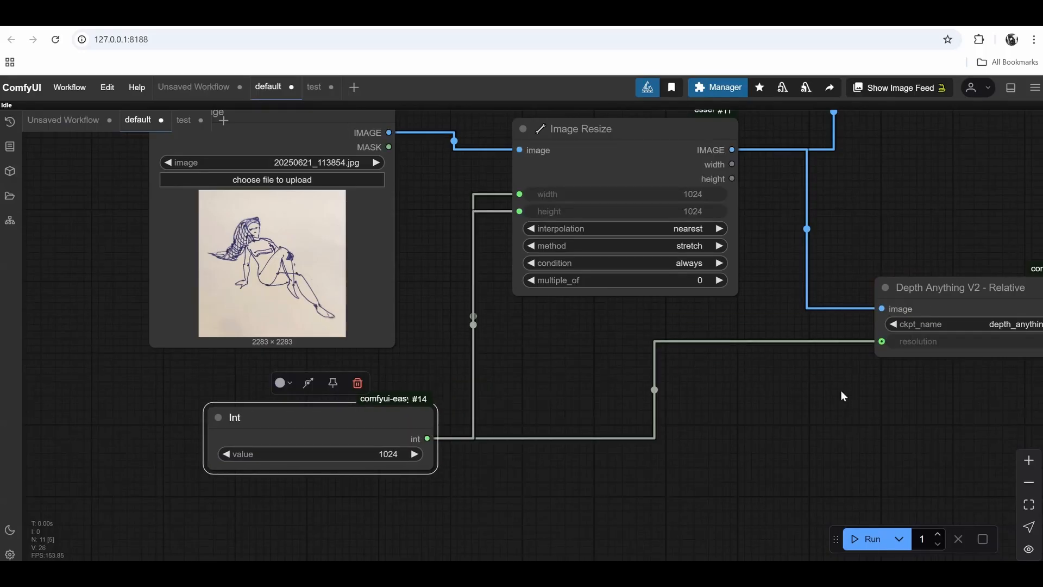
{"action": "left_click_drag", "start_coordinate": [840, 390], "coordinate": [650, 399]}
- Try 1522 as the Int node's value and undo the change
{"action": "left_click_drag", "start_coordinate": [140, 461], "coordinate": [473, 448]}
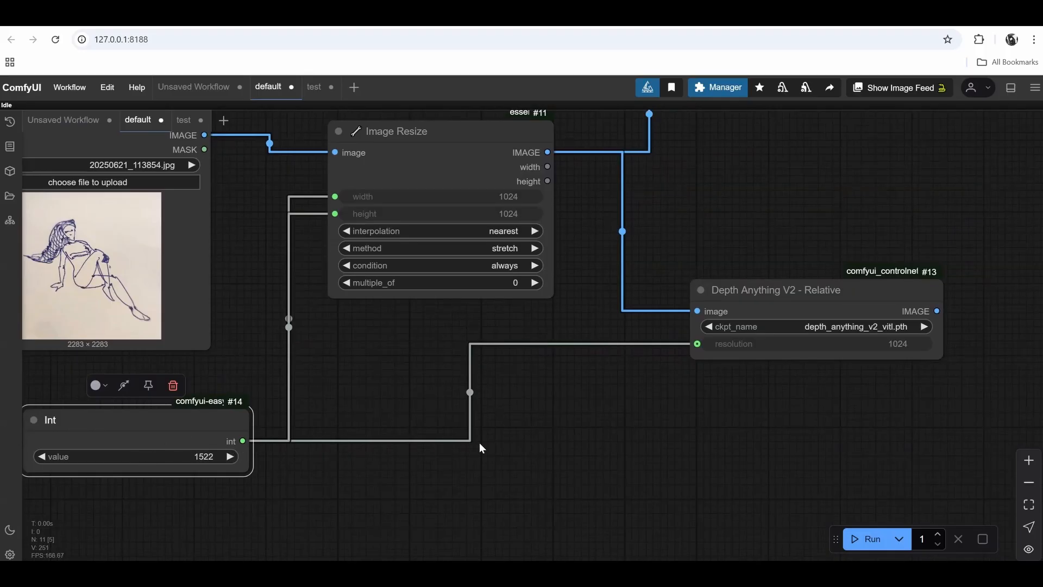
{"action": "left_click_drag", "start_coordinate": [371, 451], "coordinate": [413, 440]}
{"action": "key", "text": "ctrl+z"}
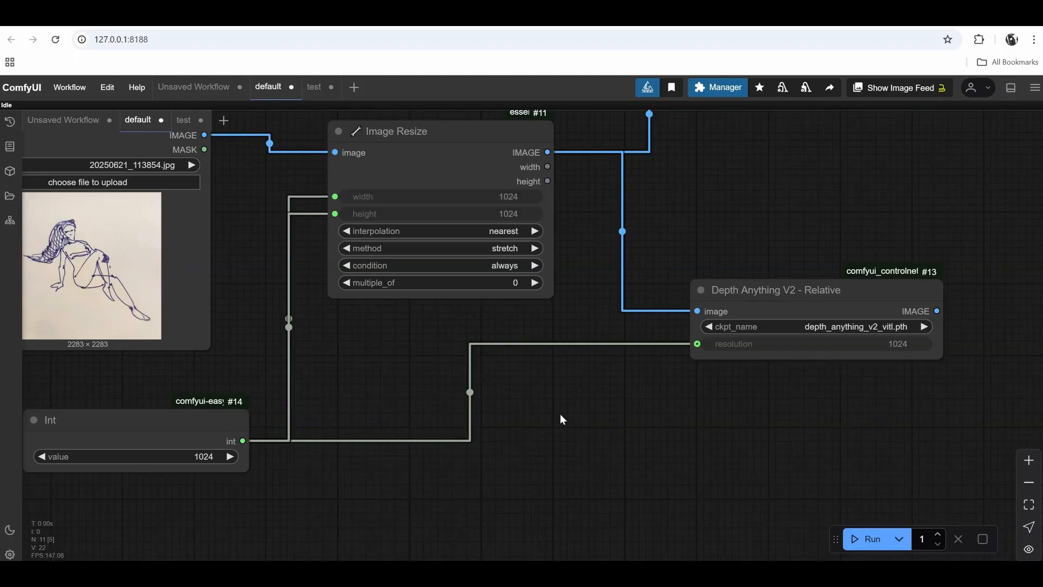
- Add a Preview Image node connected to the image output of Depth Anything V2 - Relative
{"action": "left_click_drag", "start_coordinate": [839, 303], "coordinate": [579, 422]}
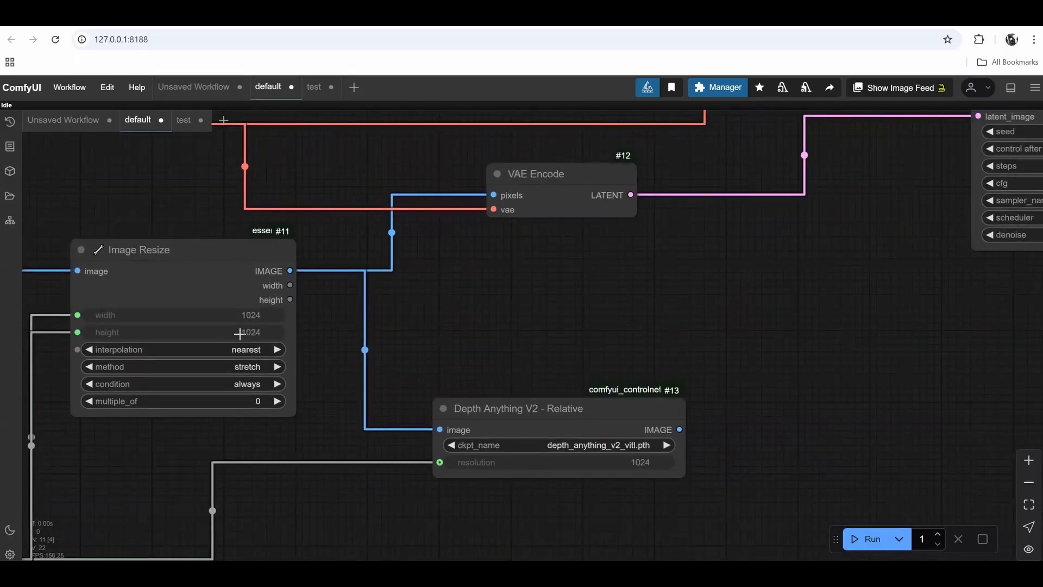
{"action": "left_click_drag", "start_coordinate": [733, 389], "coordinate": [574, 324]}
{"action": "scroll", "coordinate": [566, 371], "scroll_direction": "up", "scroll_amount": 1}
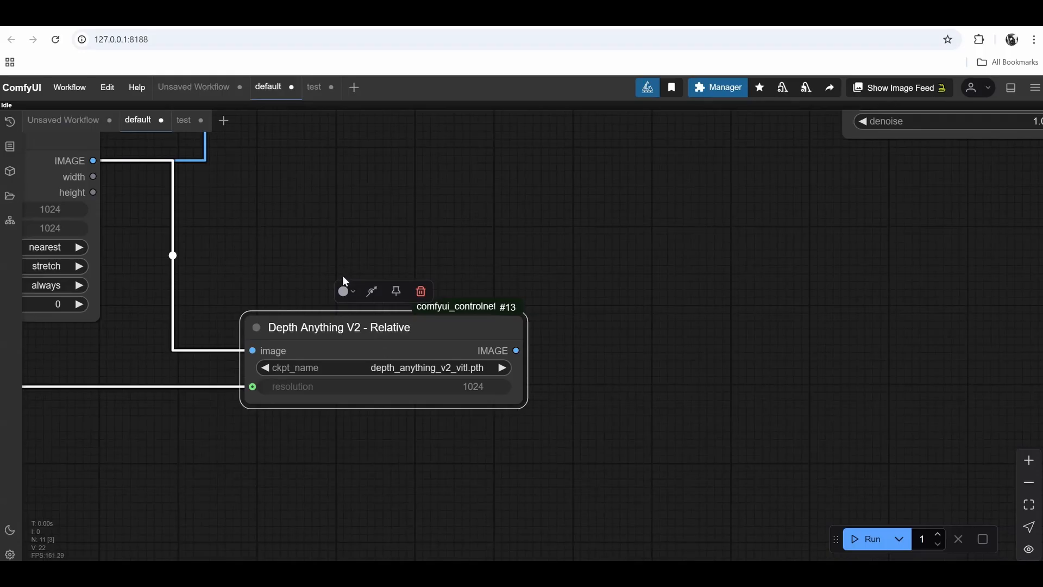
{"action": "scroll", "coordinate": [343, 275], "scroll_direction": "down", "scroll_amount": 5}
{"action": "left_click_drag", "start_coordinate": [522, 309], "coordinate": [604, 384]}
{"action": "left_click", "coordinate": [674, 492]}
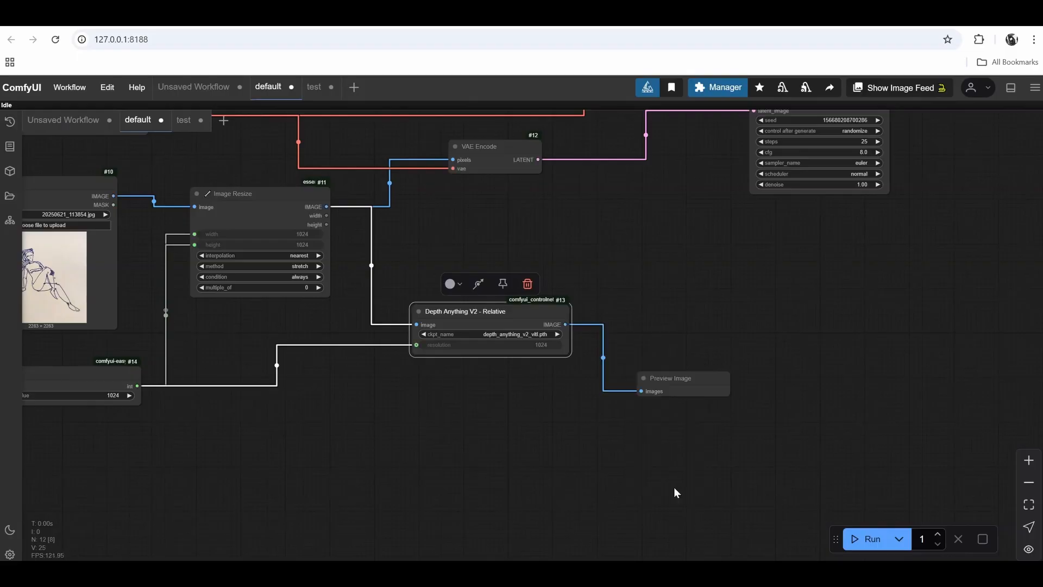
{"action": "left_click_drag", "start_coordinate": [675, 387], "coordinate": [684, 363]}
- Bypass the checkpoint, both prompt nodes, VAE Encode, KSampler, VAE Decode and the final image output node
{"action": "left_click_drag", "start_coordinate": [655, 250], "coordinate": [542, 360]}
{"action": "scroll", "coordinate": [712, 356], "scroll_direction": "down", "scroll_amount": 2}
{"action": "scroll", "coordinate": [627, 345], "scroll_direction": "down", "scroll_amount": 1}
{"action": "scroll", "coordinate": [374, 402], "scroll_direction": "up", "scroll_amount": 1}
{"action": "scroll", "coordinate": [544, 377], "scroll_direction": "down", "scroll_amount": 1}
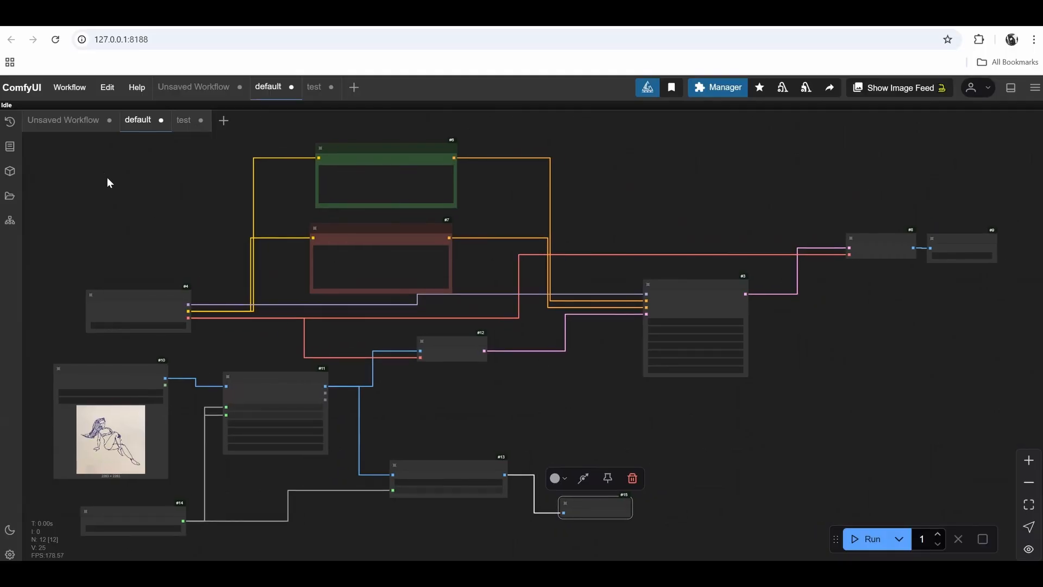
{"action": "left_click_drag", "start_coordinate": [104, 164], "coordinate": [980, 349]}
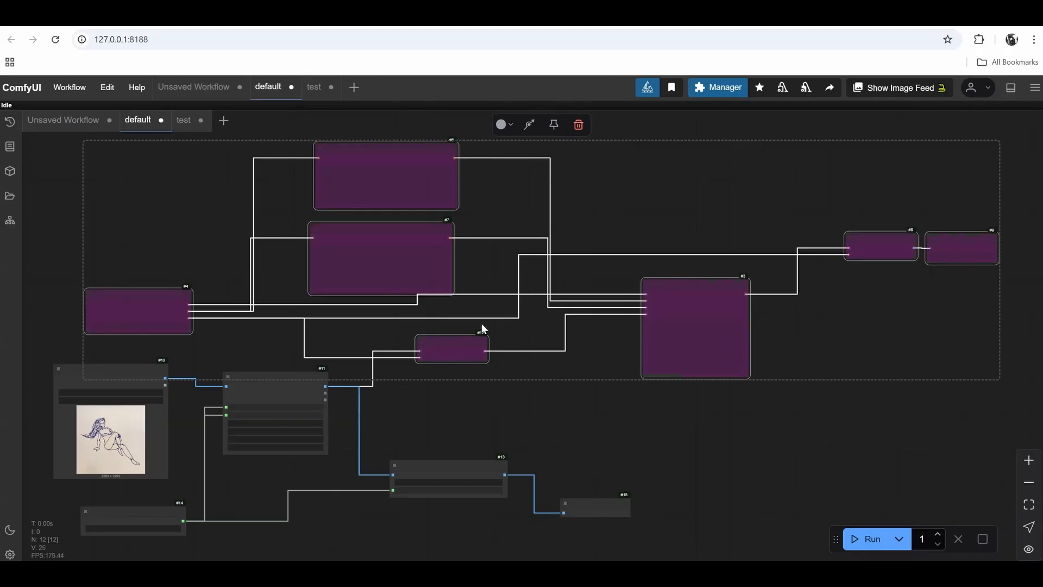
- Run the workflow and examine the sketch's depth map in the Preview Image node
{"action": "left_click_drag", "start_coordinate": [556, 370], "coordinate": [735, 304]}
{"action": "scroll", "coordinate": [719, 309], "scroll_direction": "up", "scroll_amount": 7}
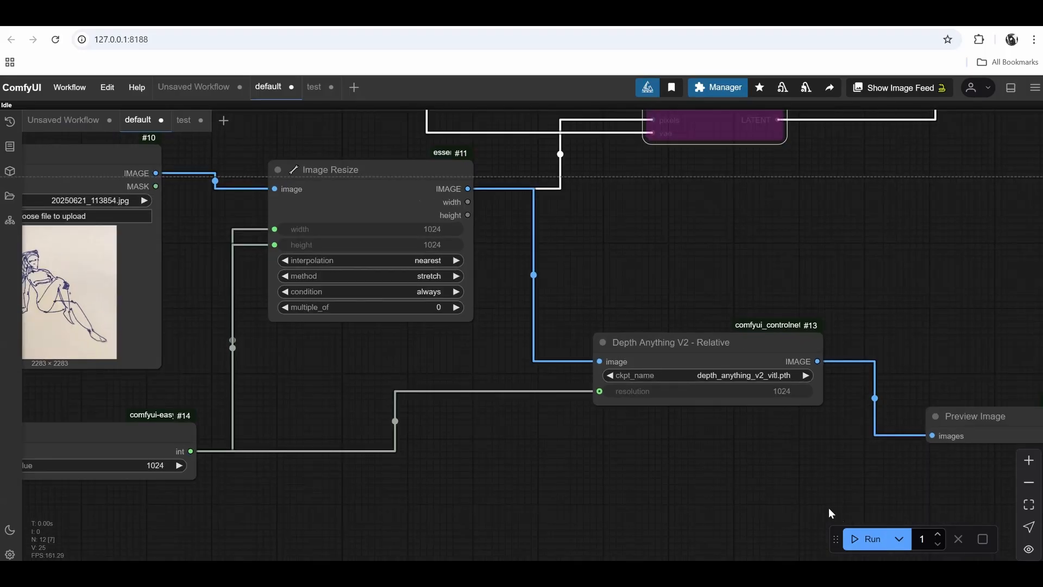
{"action": "left_click", "coordinate": [865, 539]}
{"action": "left_click_drag", "start_coordinate": [845, 283], "coordinate": [808, 256]}
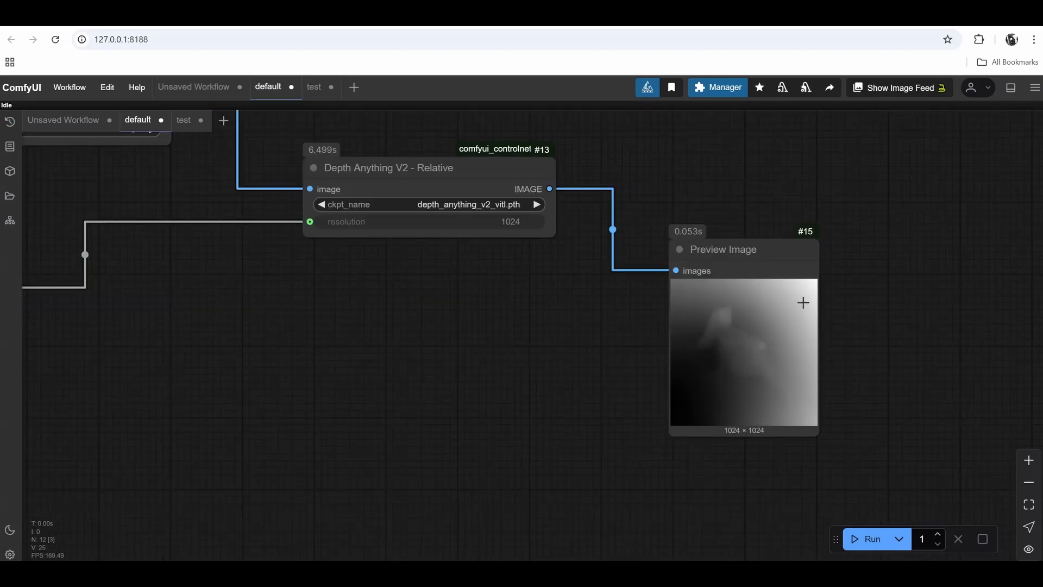
{"action": "scroll", "coordinate": [807, 311], "scroll_direction": "up", "scroll_amount": 13}
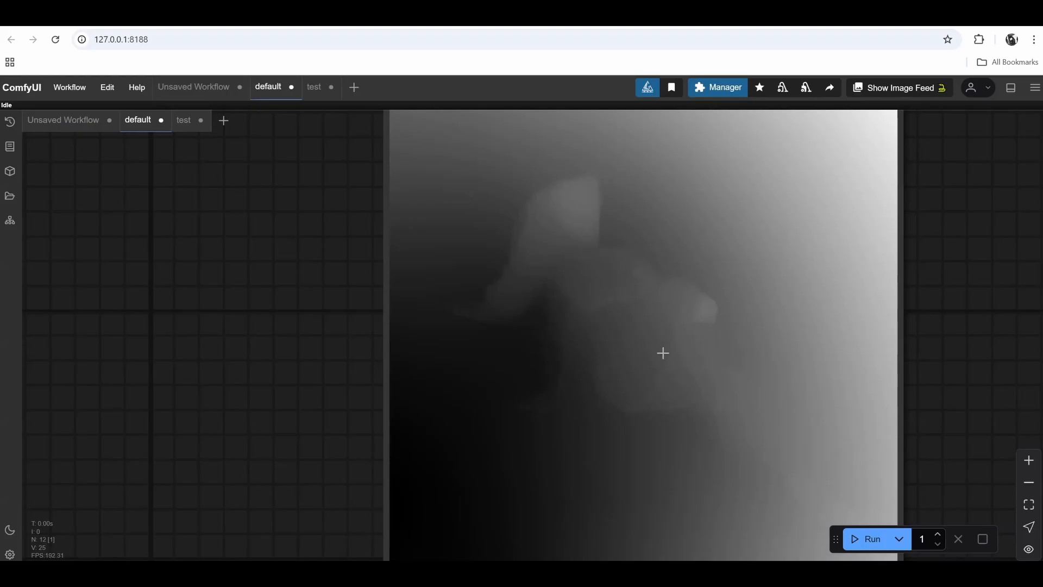
{"action": "scroll", "coordinate": [505, 333], "scroll_direction": "down", "scroll_amount": 5}
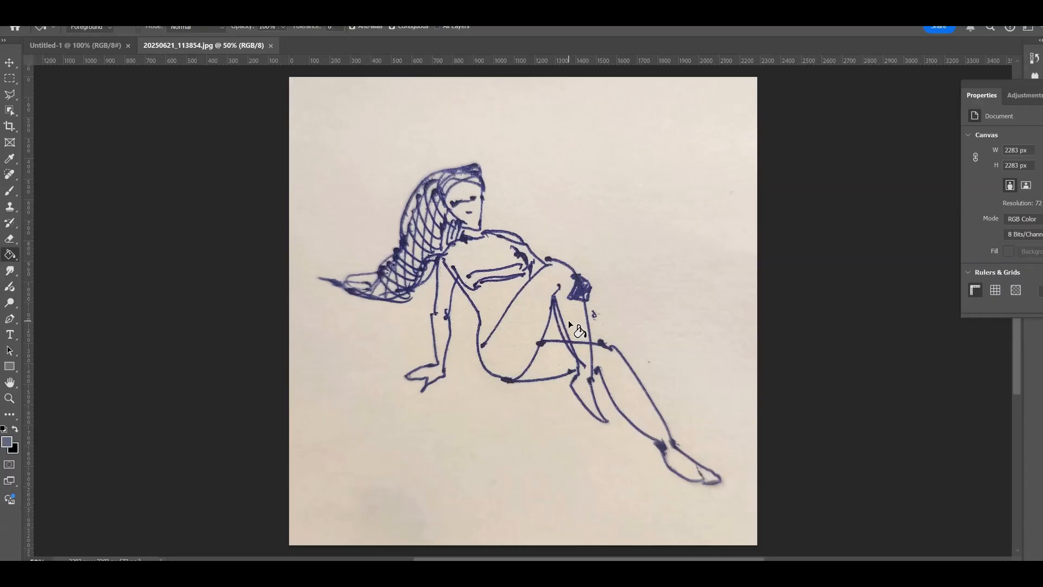
- Switch to Photoshop, sample the sketch's dark blue ink colour and fill the figure's face, body and limbs with it
{"action": "left_click", "coordinate": [575, 283], "text": "alt"}
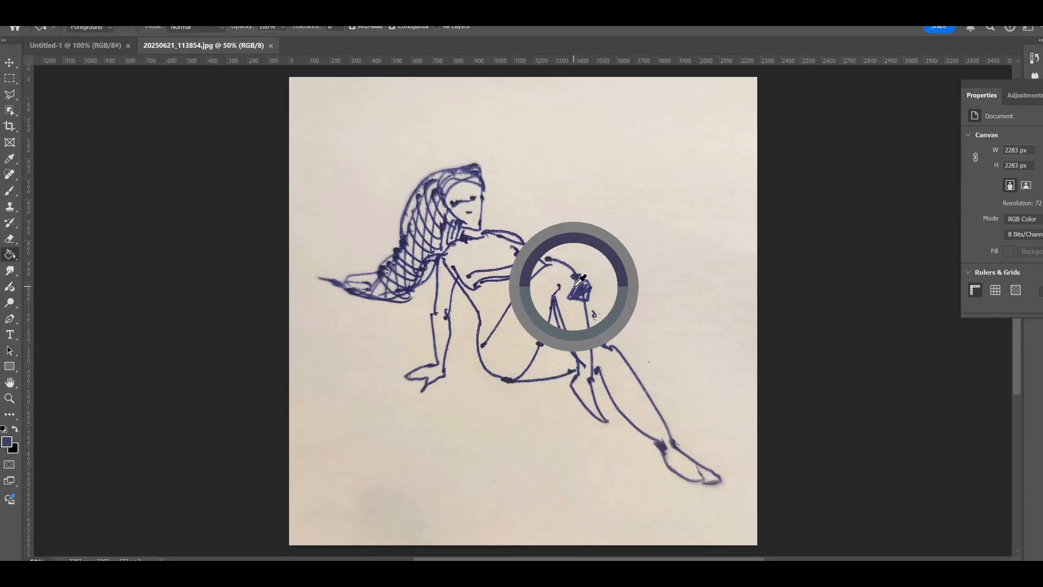
{"action": "left_click", "coordinate": [546, 285]}
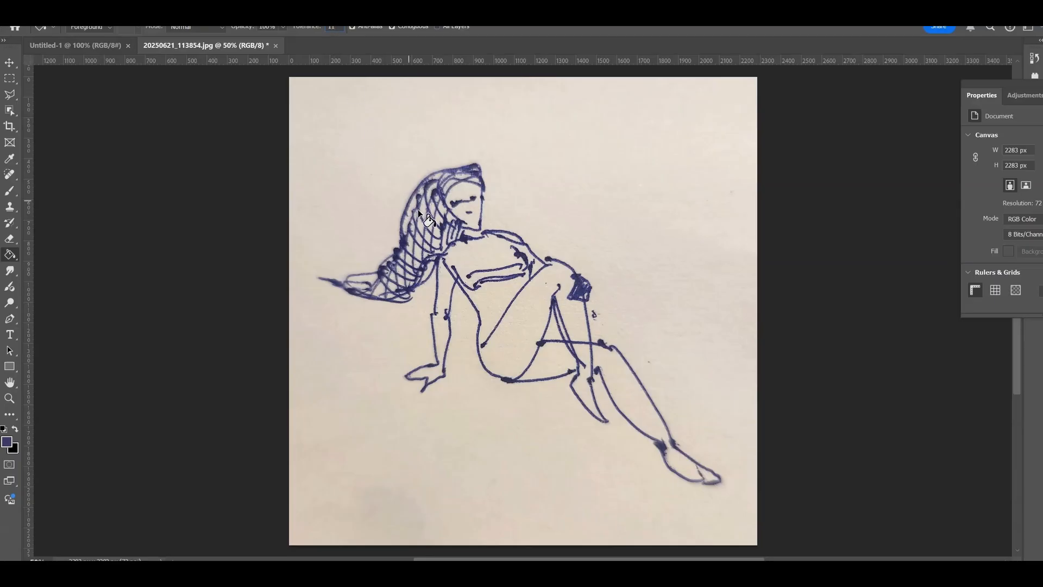
{"action": "left_click", "coordinate": [489, 255]}
{"action": "left_click", "coordinate": [501, 307]}
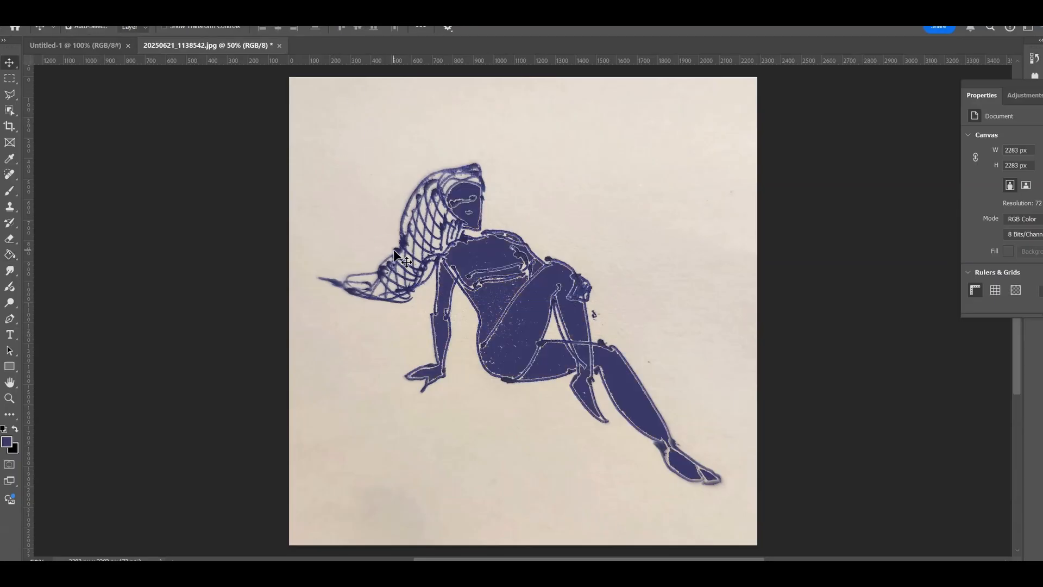
- Switch to ComfyUI, load the filled sketch 20250621_1138542 (1).jpg into the Load Image node and rerun the depth preprocessing
{"action": "left_click_drag", "start_coordinate": [852, 429], "coordinate": [494, 328]}
{"action": "left_click_drag", "start_coordinate": [839, 247], "coordinate": [380, 244]}
{"action": "left_click_drag", "start_coordinate": [721, 324], "coordinate": [778, 236]}
{"action": "scroll", "coordinate": [713, 314], "scroll_direction": "up", "scroll_amount": 2}
{"action": "left_click_drag", "start_coordinate": [683, 283], "coordinate": [722, 173]}
{"action": "left_click_drag", "start_coordinate": [465, 324], "coordinate": [480, 375]}
{"action": "left_click_drag", "start_coordinate": [274, 226], "coordinate": [285, 270]}
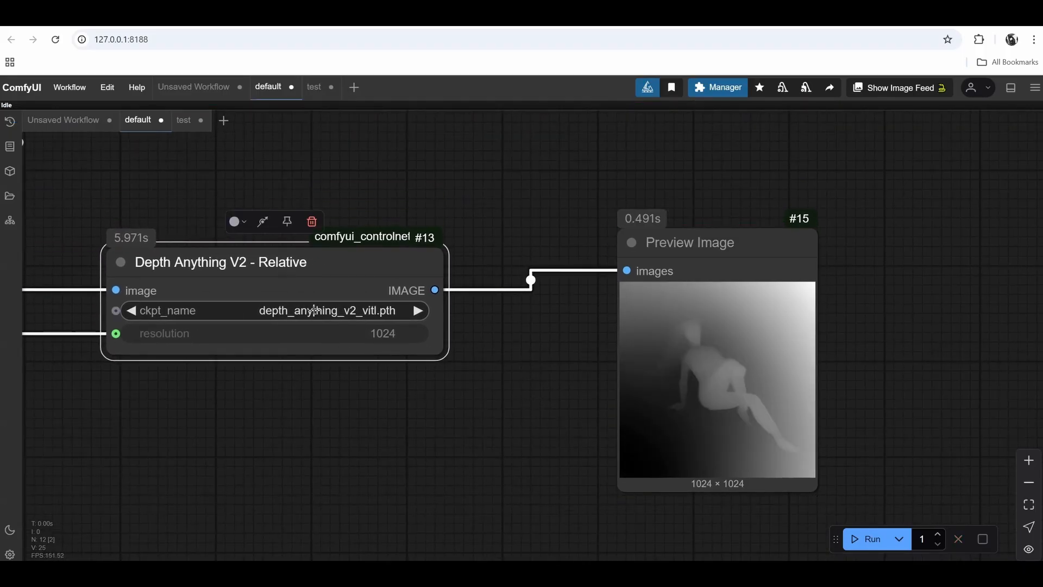
- Examine the filled figure's depth map in the Preview Image node, checking the legs, arm and torso
{"action": "scroll", "coordinate": [771, 390], "scroll_direction": "up", "scroll_amount": 8}
{"action": "scroll", "coordinate": [727, 398], "scroll_direction": "up", "scroll_amount": 2}
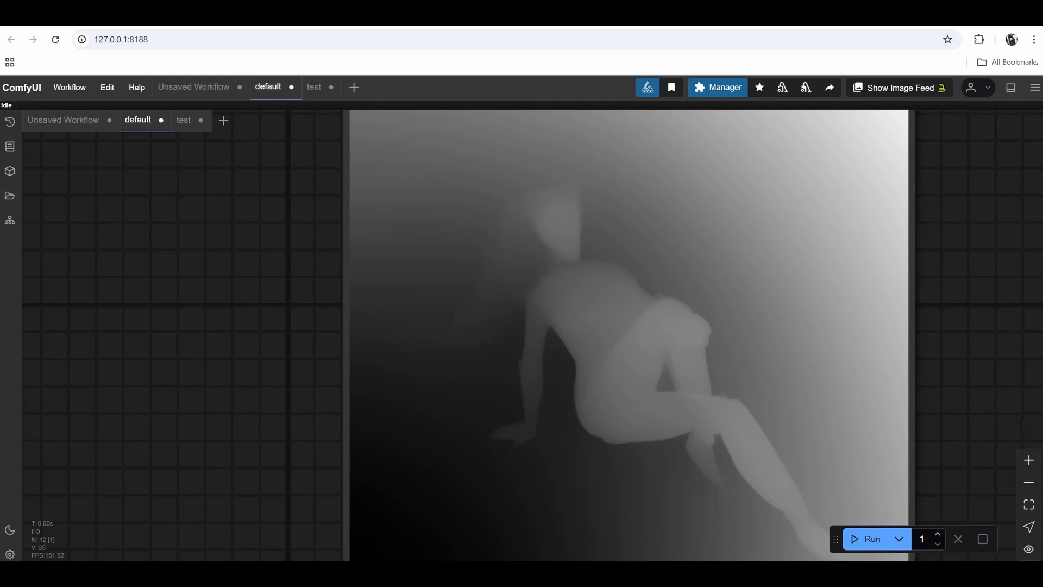
{"action": "left_click_drag", "start_coordinate": [739, 369], "coordinate": [666, 298]}
{"action": "scroll", "coordinate": [666, 299], "scroll_direction": "up", "scroll_amount": 5}
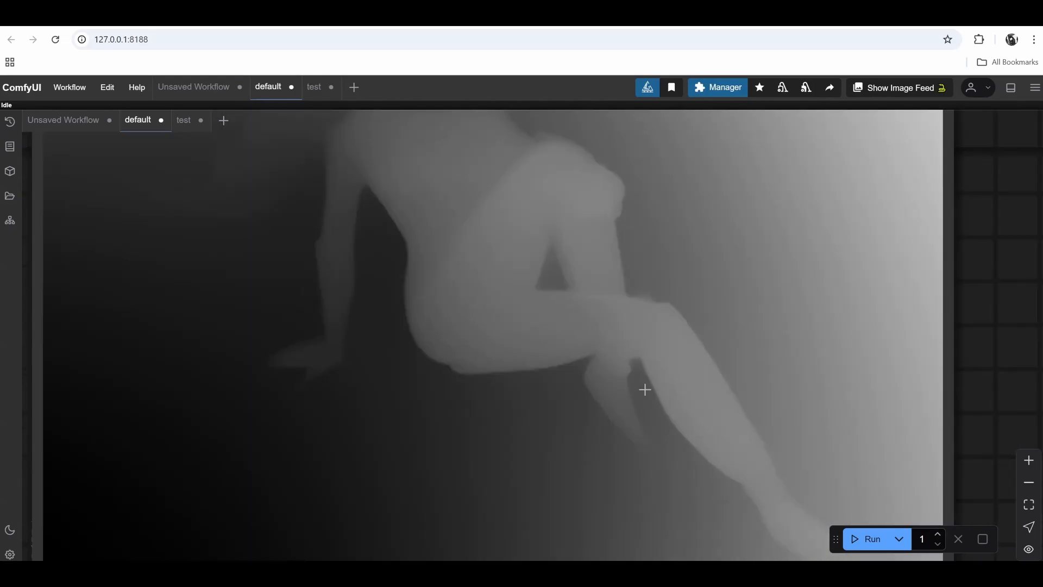
{"action": "scroll", "coordinate": [621, 365], "scroll_direction": "up", "scroll_amount": 2}
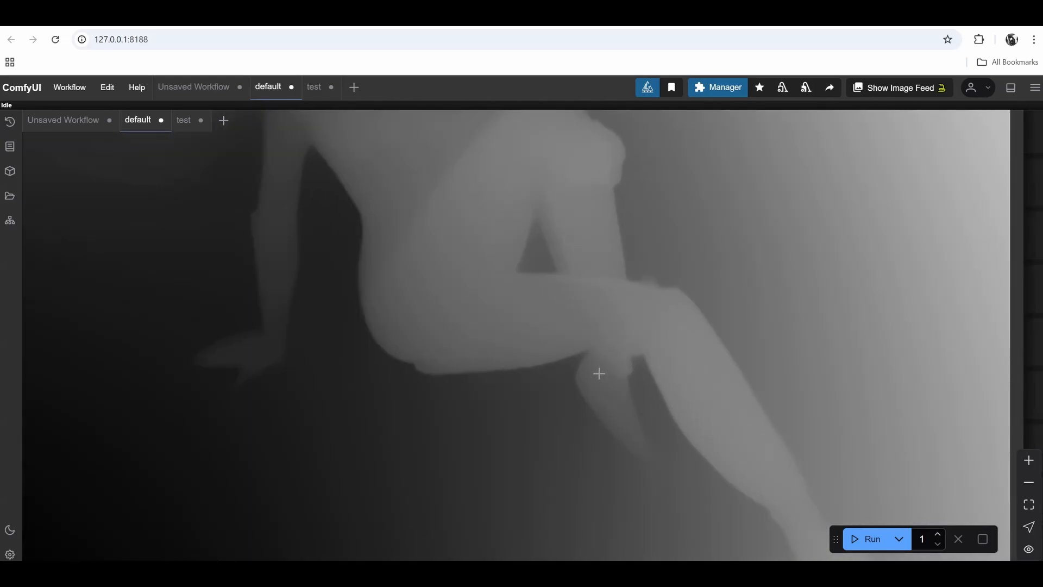
{"action": "scroll", "coordinate": [575, 277], "scroll_direction": "down", "scroll_amount": 8}
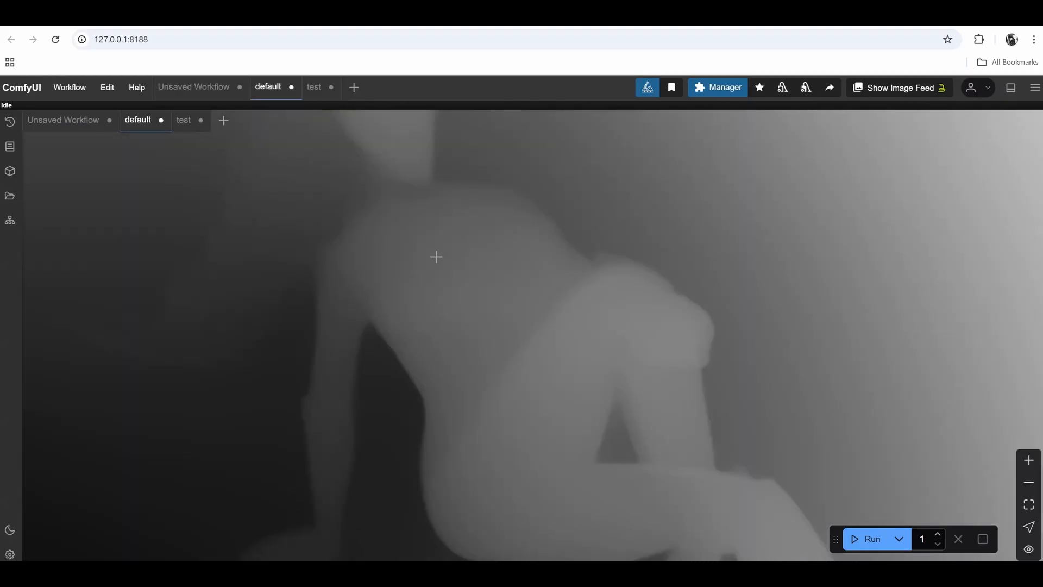
{"action": "scroll", "coordinate": [458, 276], "scroll_direction": "down", "scroll_amount": 1}
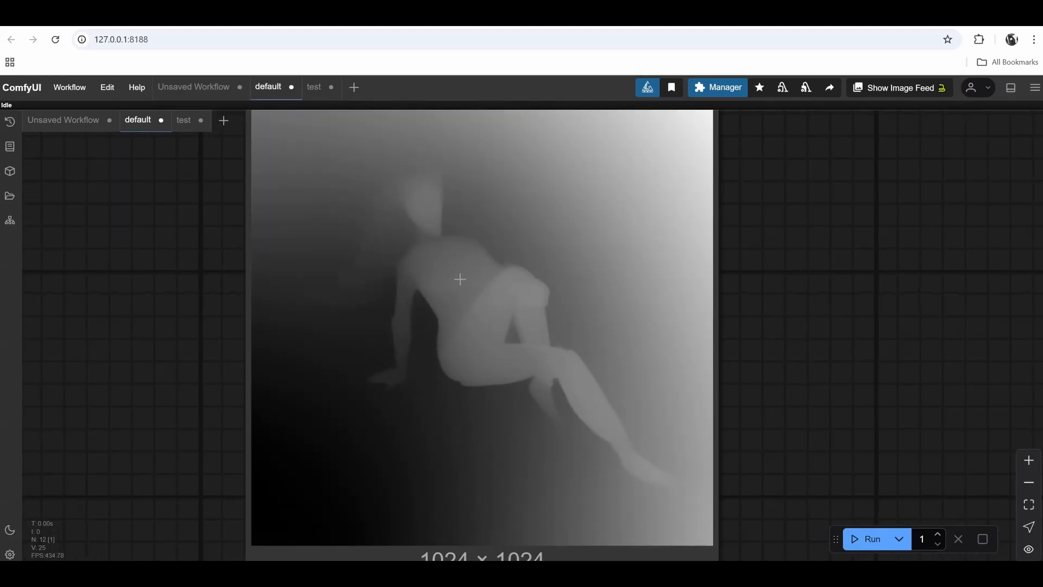
{"action": "scroll", "coordinate": [431, 284], "scroll_direction": "down", "scroll_amount": 3}
- Re-enable all the bypassed generation nodes and move them up, away from the image and depth nodes
{"action": "left_click_drag", "start_coordinate": [609, 448], "coordinate": [578, 444]}
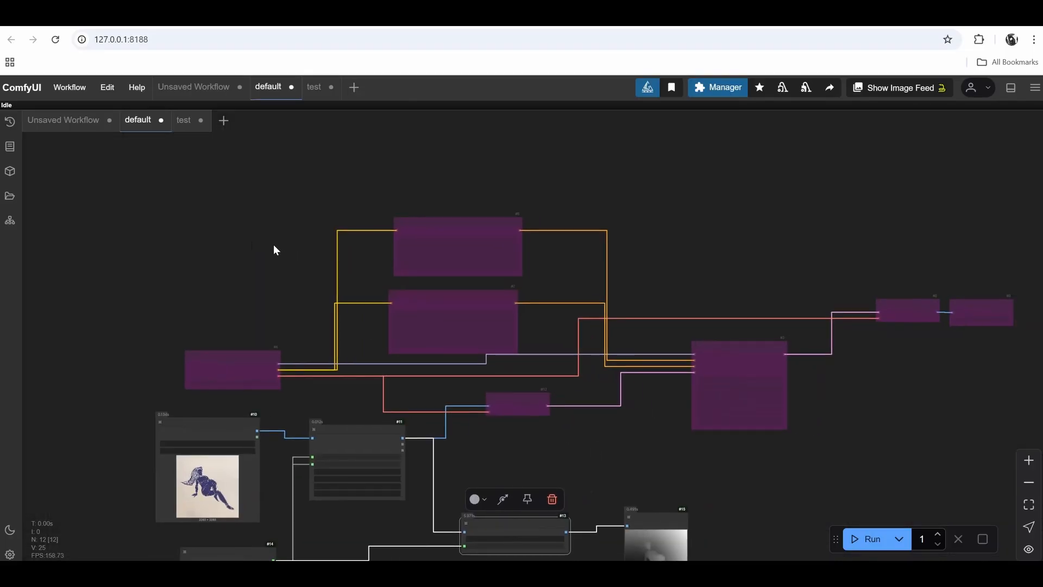
{"action": "left_click_drag", "start_coordinate": [194, 199], "coordinate": [962, 383]}
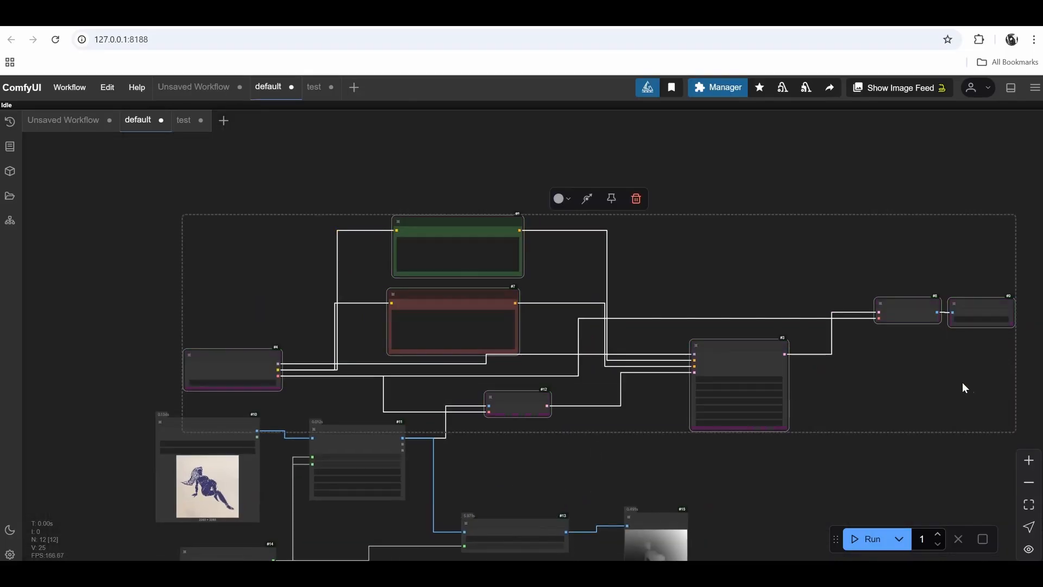
{"action": "left_click_drag", "start_coordinate": [735, 355], "coordinate": [735, 288]}
- Move the Preview Image node lower to clear space beside the Depth Anything V2 - Relative node
{"action": "left_click_drag", "start_coordinate": [795, 438], "coordinate": [712, 282]}
{"action": "scroll", "coordinate": [467, 296], "scroll_direction": "up", "scroll_amount": 5}
{"action": "left_click_drag", "start_coordinate": [667, 406], "coordinate": [703, 380]}
{"action": "left_click_drag", "start_coordinate": [751, 229], "coordinate": [900, 368]}
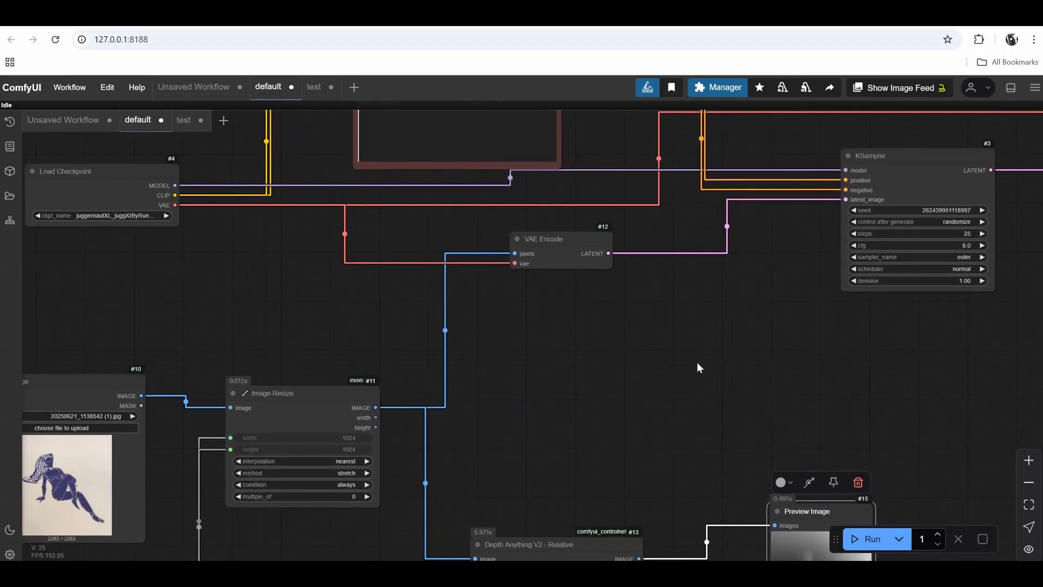
{"action": "left_click_drag", "start_coordinate": [748, 342], "coordinate": [415, 204]}
{"action": "scroll", "coordinate": [415, 205], "scroll_direction": "up", "scroll_amount": 2}
{"action": "left_click_drag", "start_coordinate": [433, 289], "coordinate": [622, 301]}
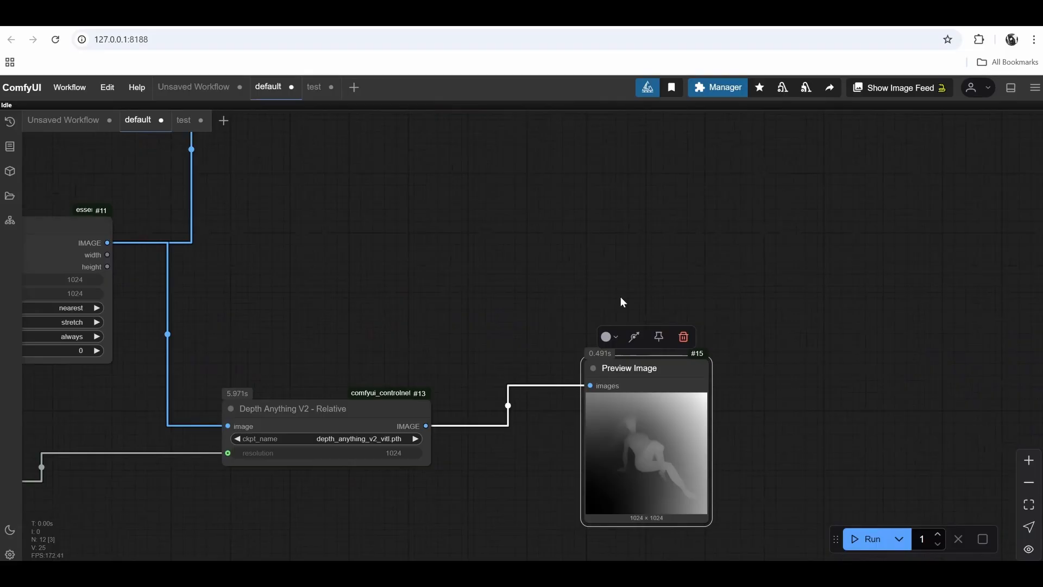
{"action": "scroll", "coordinate": [650, 386], "scroll_direction": "up", "scroll_amount": 3}
{"action": "left_click_drag", "start_coordinate": [650, 386], "coordinate": [641, 540]}
{"action": "left_click_drag", "start_coordinate": [488, 321], "coordinate": [578, 271]}
{"action": "scroll", "coordinate": [578, 272], "scroll_direction": "down", "scroll_amount": 2}
{"action": "scroll", "coordinate": [578, 271], "scroll_direction": "up", "scroll_amount": 1}
{"action": "left_click_drag", "start_coordinate": [599, 225], "coordinate": [586, 271]}
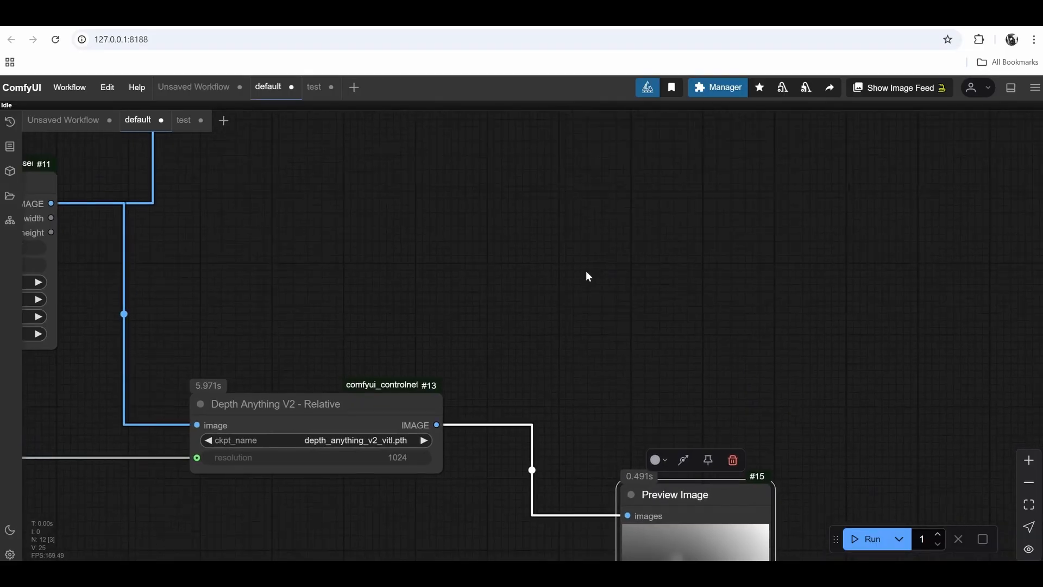
- Add an Apply ControlNet node above the preview and connect the Depth Anything V2 image output to its image input
{"action": "double_click", "coordinate": [638, 216]}
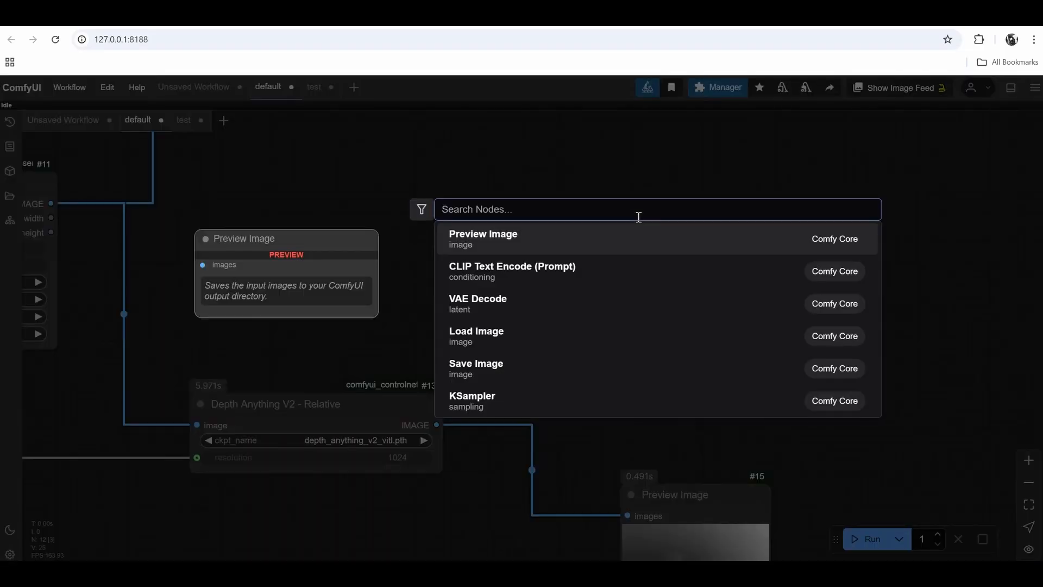
{"action": "type", "text": "controlne"}
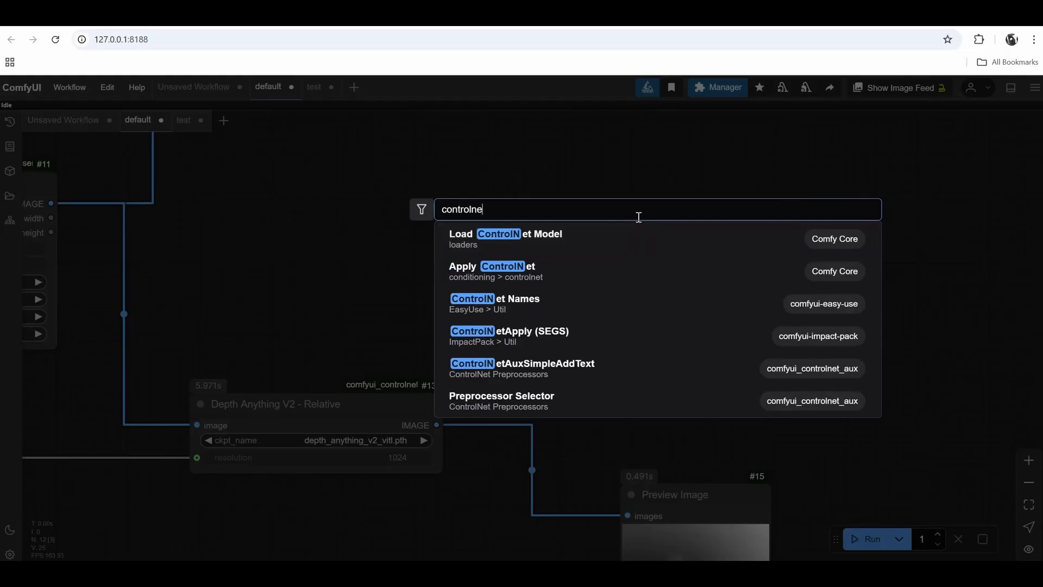
{"action": "type", "text": "t apply"}
{"action": "left_click", "coordinate": [516, 271]}
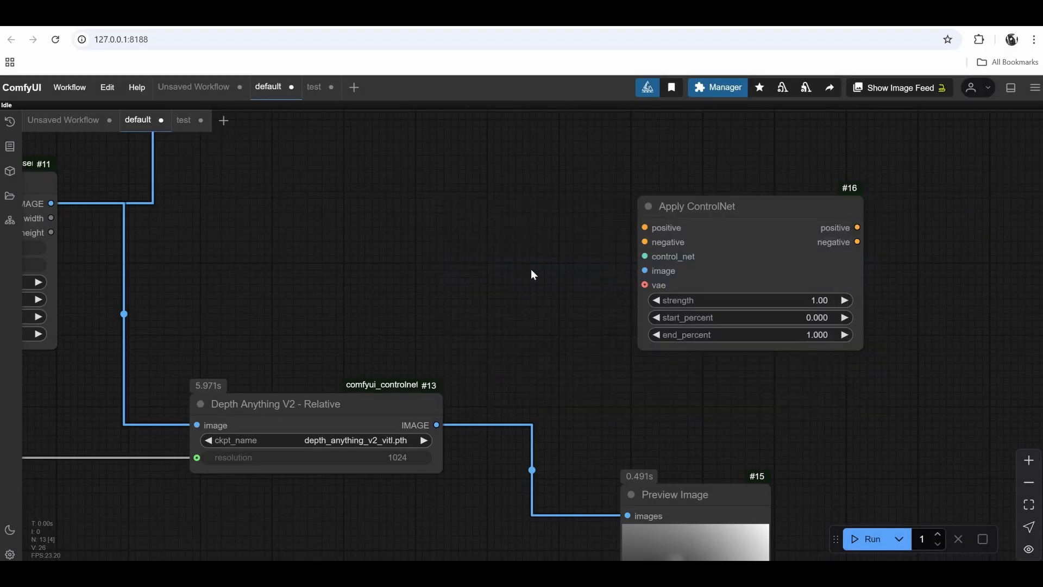
{"action": "left_click_drag", "start_coordinate": [760, 207], "coordinate": [796, 174]}
{"action": "scroll", "coordinate": [516, 260], "scroll_direction": "up", "scroll_amount": 1}
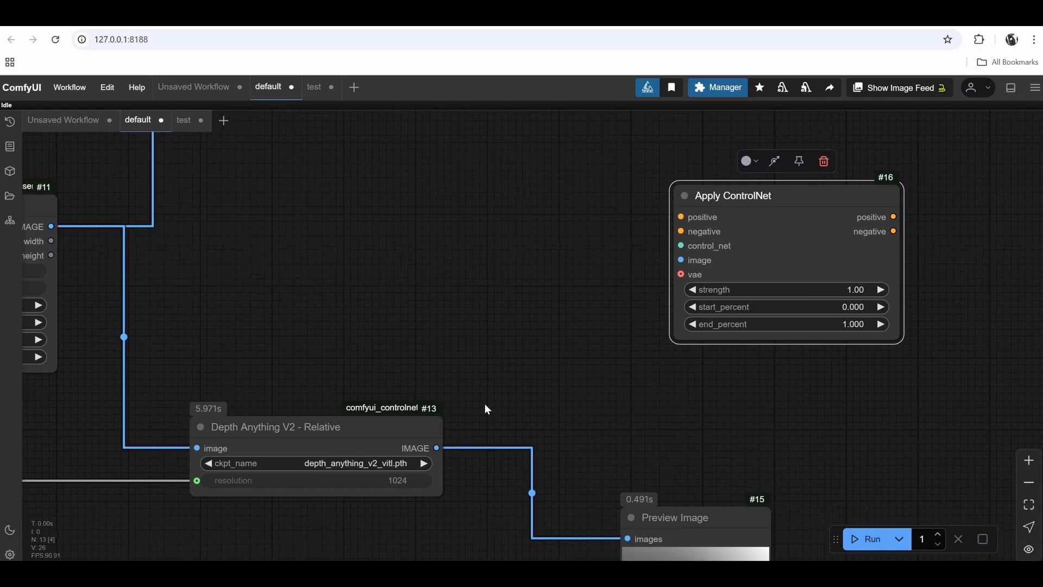
{"action": "left_click_drag", "start_coordinate": [437, 447], "coordinate": [686, 264]}
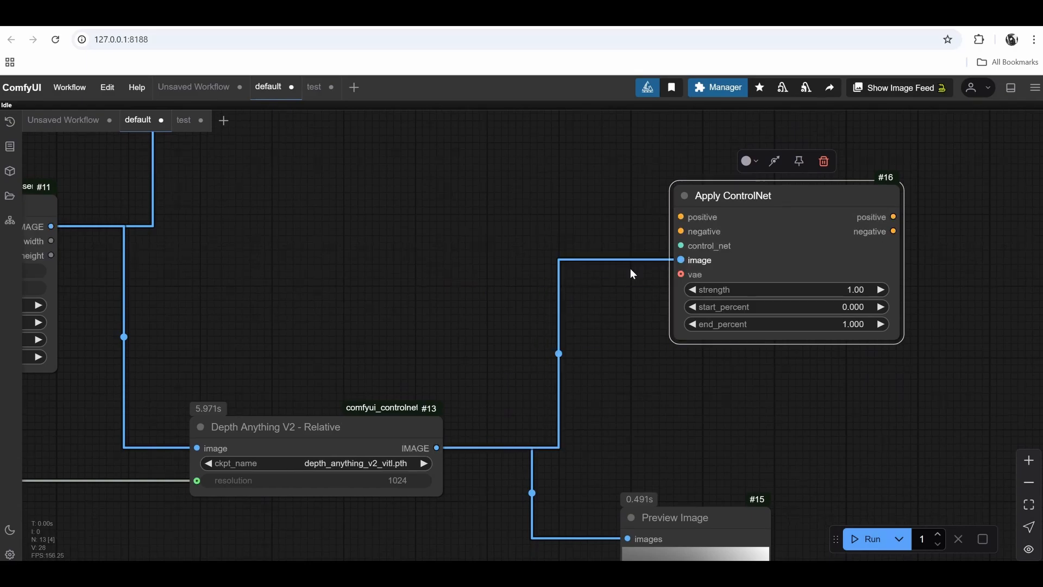
- Connect the positive and negative CLIP Text Encode conditioning outputs to the matching inputs of the Apply ControlNet node
{"action": "left_click_drag", "start_coordinate": [361, 254], "coordinate": [557, 291]}
{"action": "scroll", "coordinate": [557, 291], "scroll_direction": "down", "scroll_amount": 3}
{"action": "left_click_drag", "start_coordinate": [509, 254], "coordinate": [491, 352]}
{"action": "scroll", "coordinate": [491, 353], "scroll_direction": "up", "scroll_amount": 1}
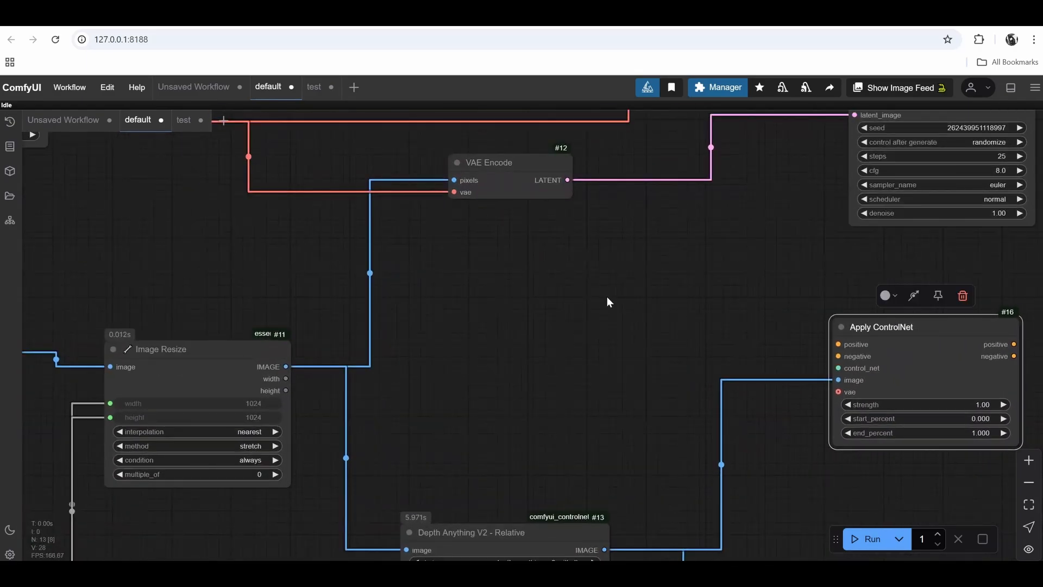
{"action": "scroll", "coordinate": [613, 279], "scroll_direction": "down", "scroll_amount": 5}
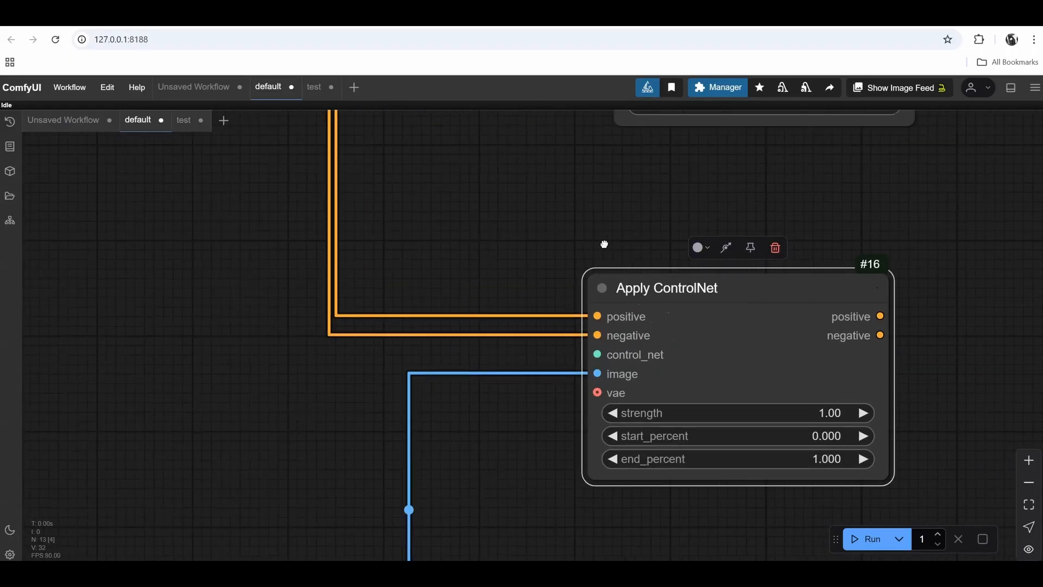
- Move the KSampler further away from VAE Encode and connect Apply ControlNet's positive and negative outputs to its matching inputs
{"action": "scroll", "coordinate": [614, 233], "scroll_direction": "down", "scroll_amount": 4}
{"action": "left_click_drag", "start_coordinate": [614, 233], "coordinate": [383, 366]}
{"action": "left_click_drag", "start_coordinate": [456, 166], "coordinate": [762, 158]}
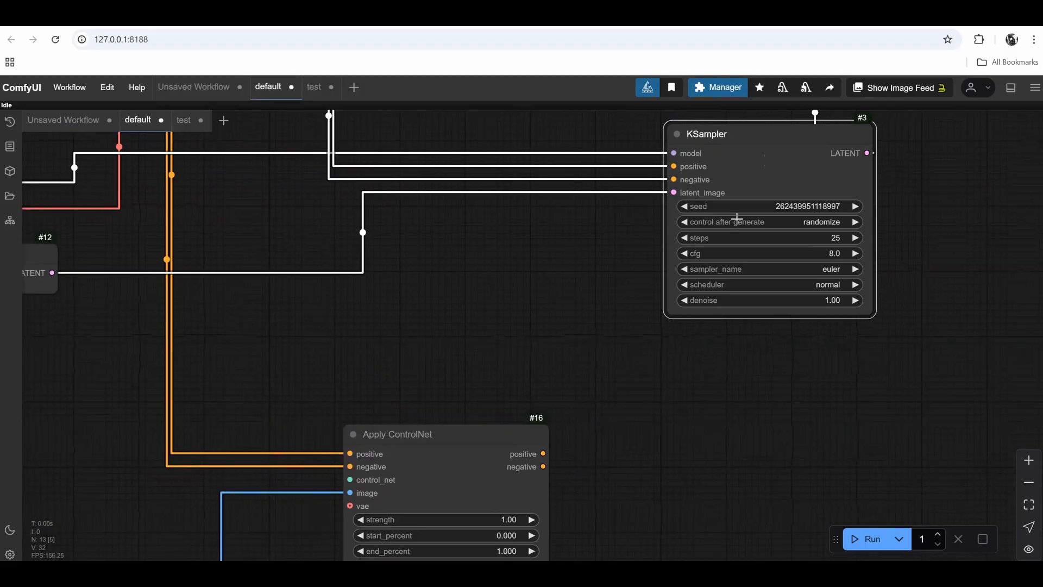
{"action": "left_click_drag", "start_coordinate": [543, 451], "coordinate": [612, 397]}
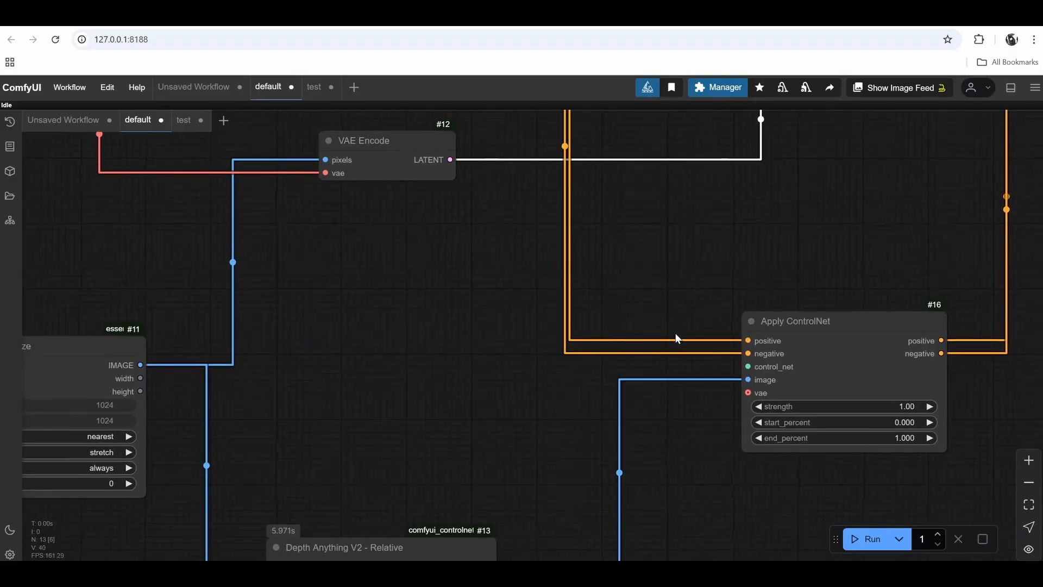
- Connect the Load Checkpoint VAE output to the vae input of the Apply ControlNet node
{"action": "scroll", "coordinate": [676, 334], "scroll_direction": "down", "scroll_amount": 3}
{"action": "scroll", "coordinate": [147, 217], "scroll_direction": "up", "scroll_amount": 1}
{"action": "mouse_move", "coordinate": [126, 188]}
{"action": "left_mouse_down"}
{"action": "mouse_move", "coordinate": [598, 326]}
{"action": "mouse_move", "coordinate": [865, 433]}
{"action": "left_mouse_up"}
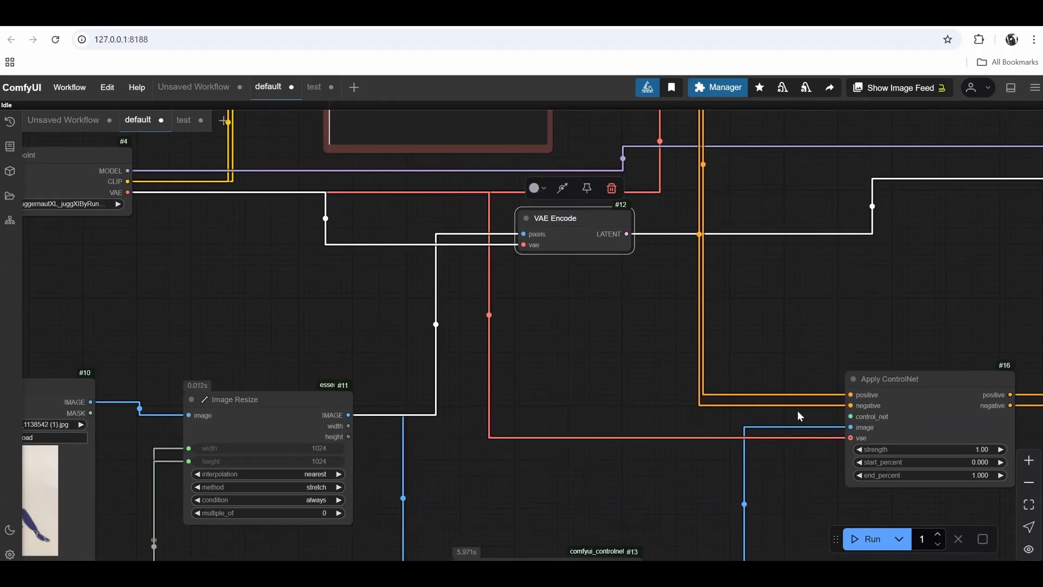
- Add a Load ControlNet Model node below VAE Encode and connect its output to Apply ControlNet's control_net input
{"action": "double_click", "coordinate": [570, 324]}
{"action": "type", "text": "control"}
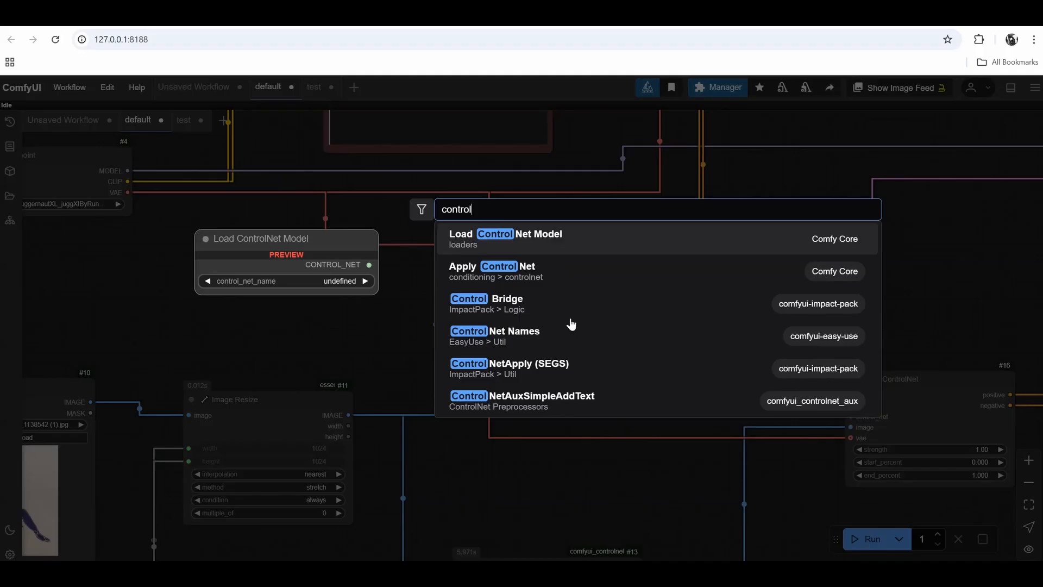
{"action": "left_click", "coordinate": [565, 232]}
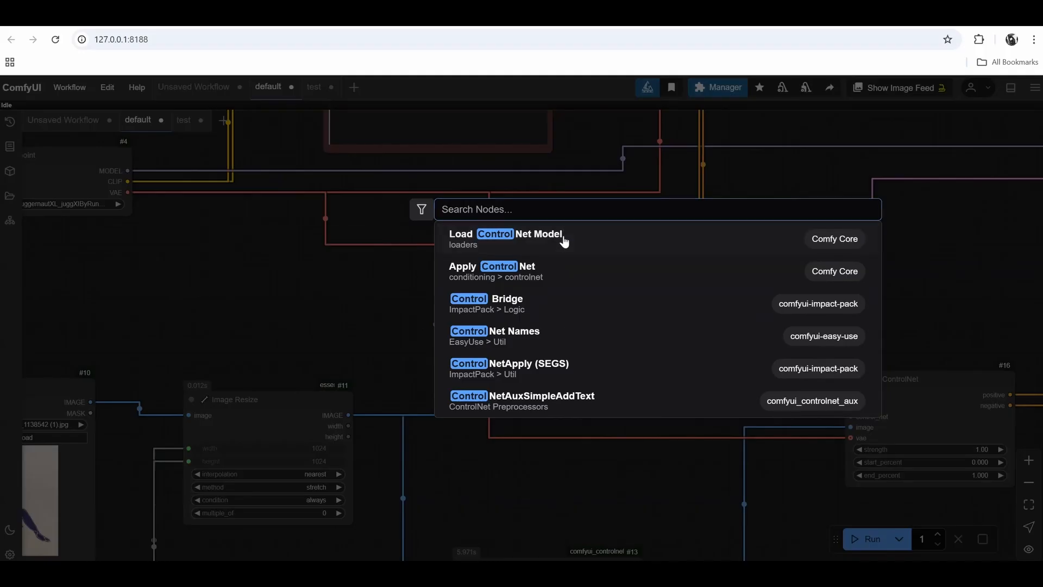
{"action": "left_click_drag", "start_coordinate": [551, 320], "coordinate": [589, 390]}
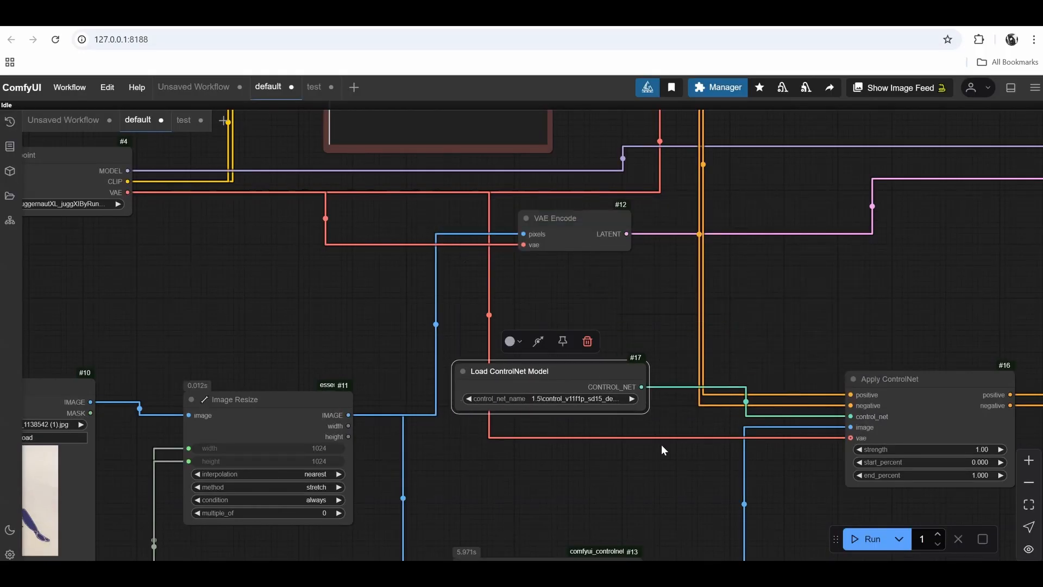
- Search the Model Manager's external models for "sdxl"
{"action": "scroll", "coordinate": [660, 446], "scroll_direction": "up", "scroll_amount": 12}
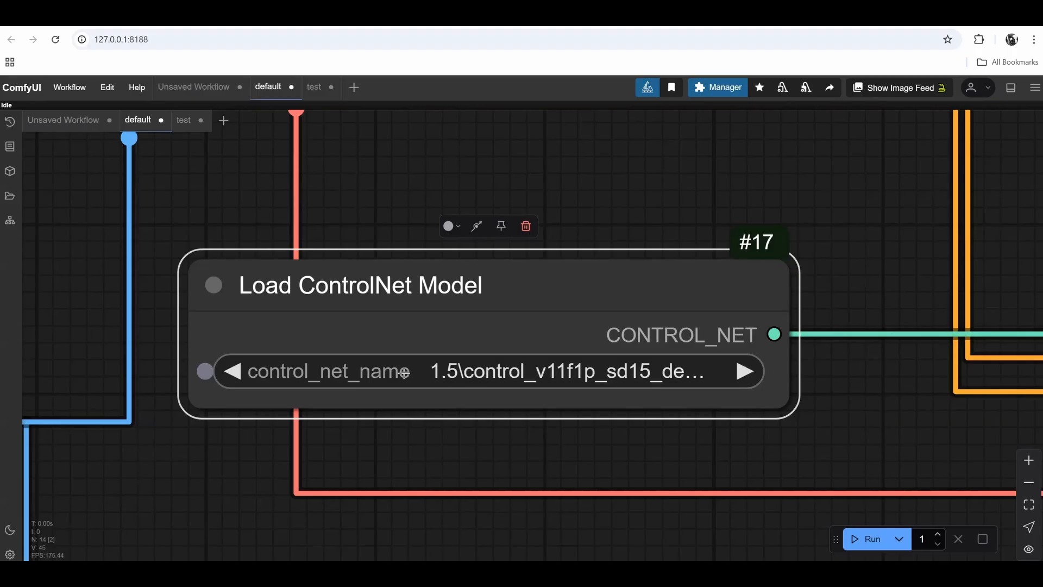
{"action": "left_click", "coordinate": [713, 84]}
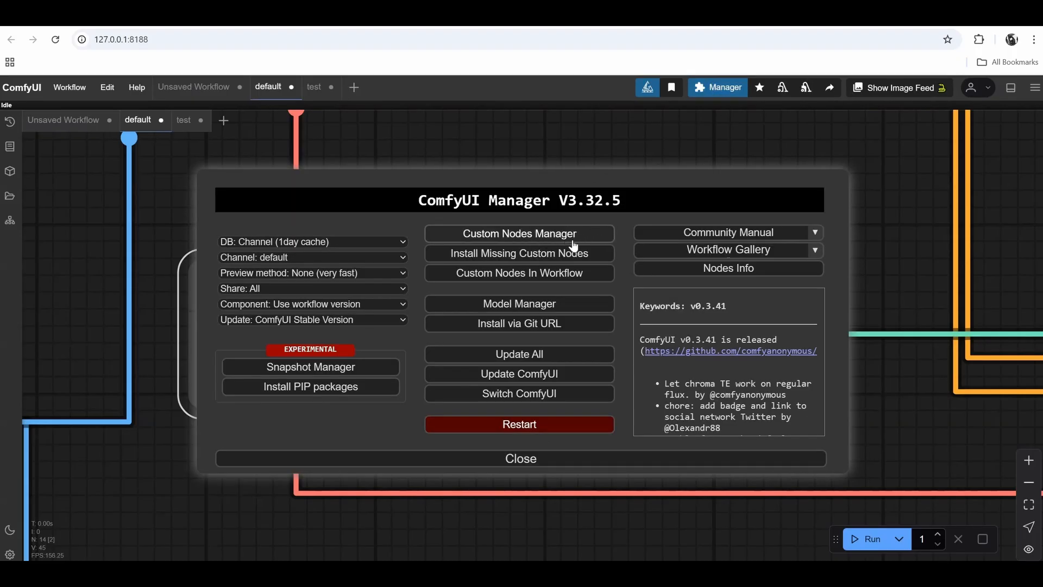
{"action": "left_click", "coordinate": [532, 304]}
{"action": "left_click", "coordinate": [485, 153]}
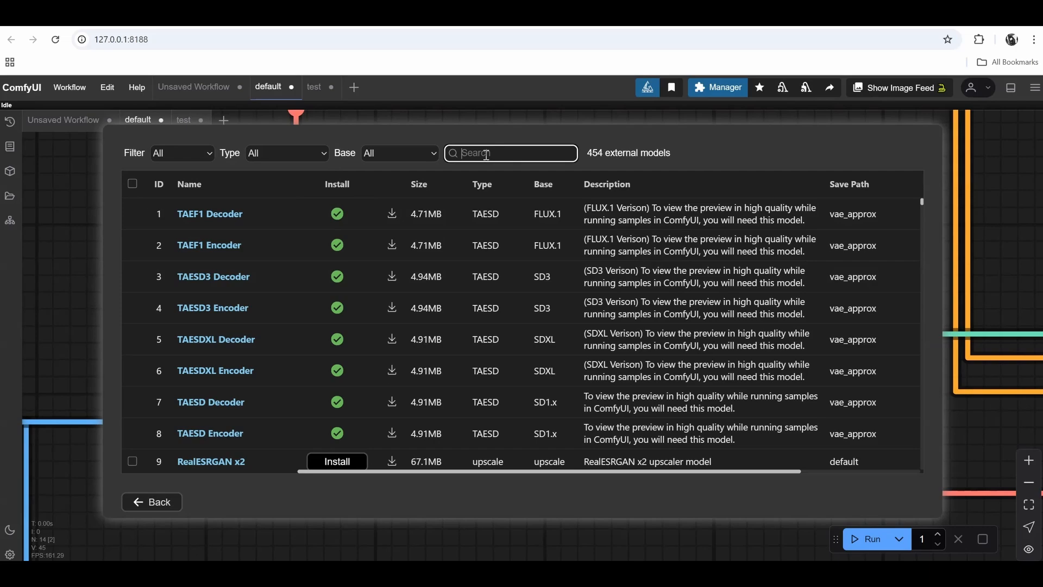
{"action": "type", "text": "sdxl"}
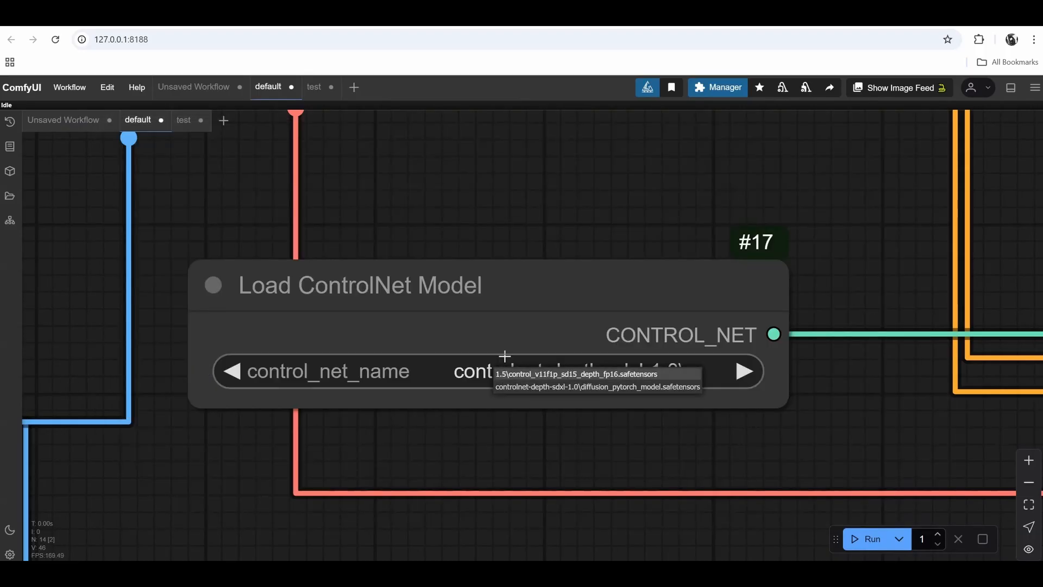
- Set the Load ControlNet Model node's control_net_name to controlnet-depth-sdxl-1.0\diffusion_pytorch_model.safetensors
{"action": "left_click", "coordinate": [530, 387]}
{"action": "left_click", "coordinate": [532, 376]}
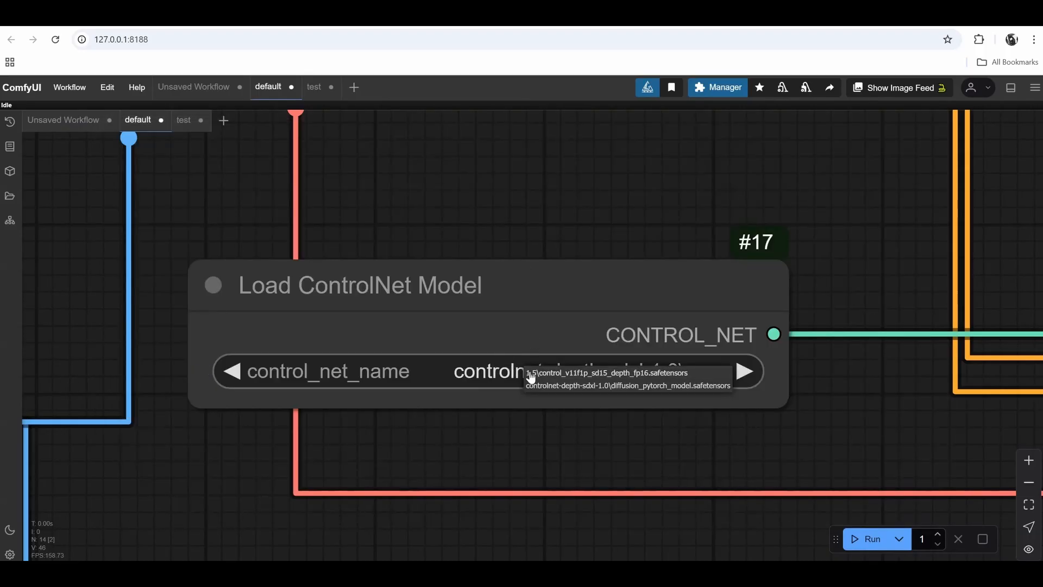
{"action": "left_click", "coordinate": [578, 391]}
- Review the wiring between the Load ControlNet Model, Apply ControlNet, Depth Anything V2 - Relative and Load Checkpoint nodes
{"action": "scroll", "coordinate": [592, 429], "scroll_direction": "down", "scroll_amount": 5}
{"action": "left_click", "coordinate": [318, 186]}
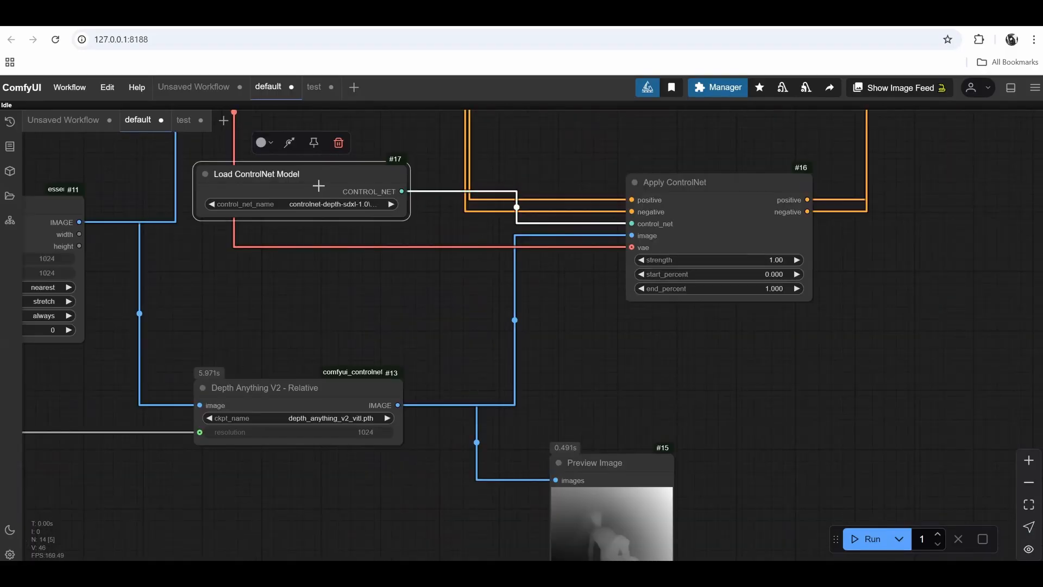
{"action": "left_click", "coordinate": [741, 185]}
{"action": "mouse_move", "coordinate": [328, 400]}
{"action": "left_mouse_down"}
{"action": "mouse_move", "coordinate": [370, 354]}
{"action": "mouse_move", "coordinate": [319, 405]}
{"action": "left_mouse_up"}
{"action": "left_click_drag", "start_coordinate": [389, 346], "coordinate": [309, 419]}
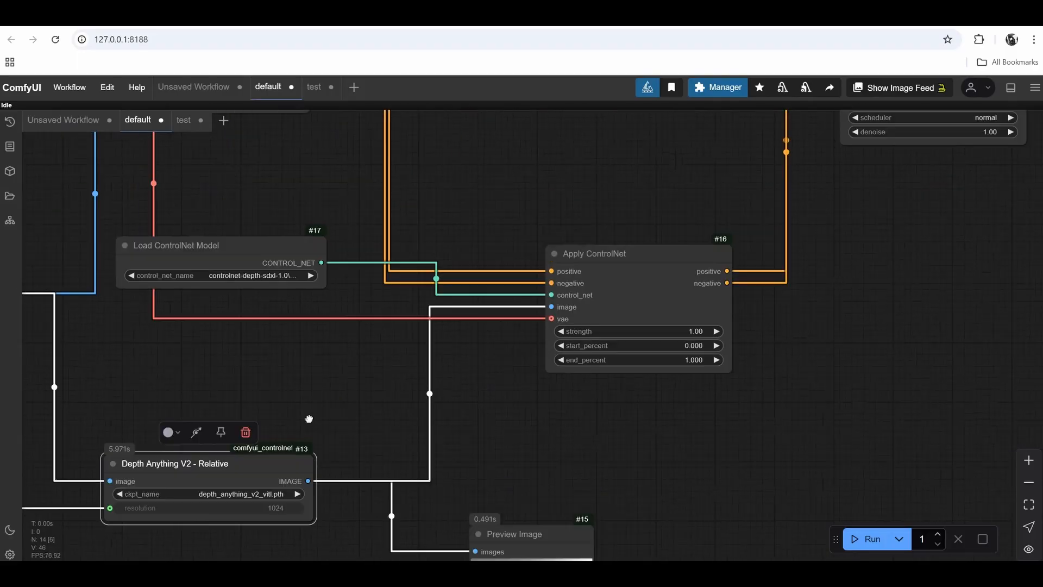
{"action": "left_click_drag", "start_coordinate": [608, 283], "coordinate": [437, 448]}
{"action": "left_click", "coordinate": [437, 449]}
{"action": "left_click", "coordinate": [777, 150]}
{"action": "left_click_drag", "start_coordinate": [551, 317], "coordinate": [1037, 397]}
{"action": "left_click_drag", "start_coordinate": [317, 393], "coordinate": [418, 386]}
{"action": "scroll", "coordinate": [418, 386], "scroll_direction": "up", "scroll_amount": 1}
{"action": "left_click", "coordinate": [100, 265]}
- Spread out the Save Image and VAE Decode nodes, moving both further beyond the KSampler
{"action": "left_click_drag", "start_coordinate": [791, 411], "coordinate": [509, 370]}
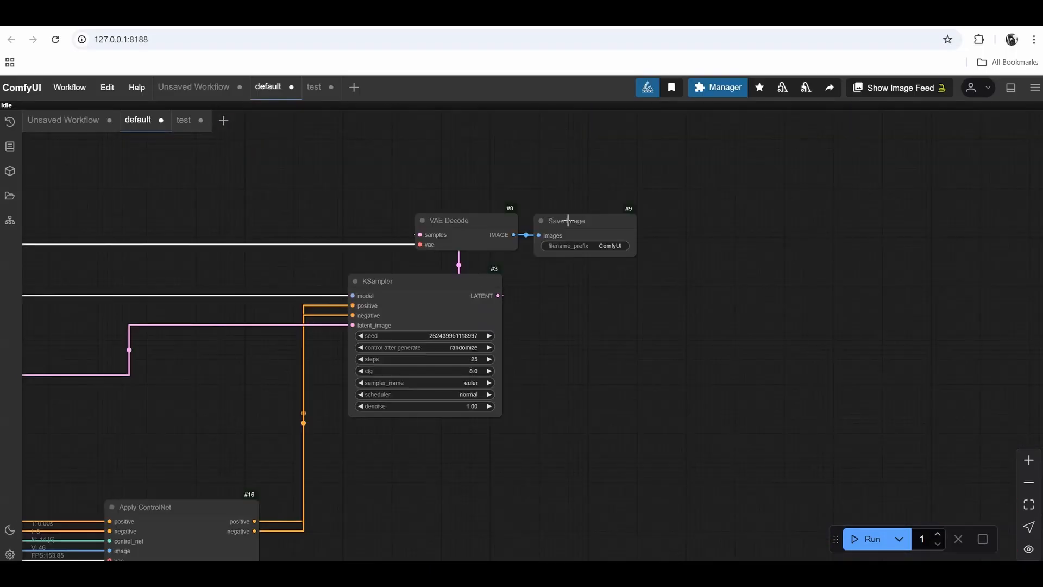
{"action": "left_click_drag", "start_coordinate": [566, 219], "coordinate": [840, 242]}
{"action": "left_click_drag", "start_coordinate": [496, 233], "coordinate": [656, 227]}
{"action": "left_click_drag", "start_coordinate": [845, 244], "coordinate": [850, 239]}
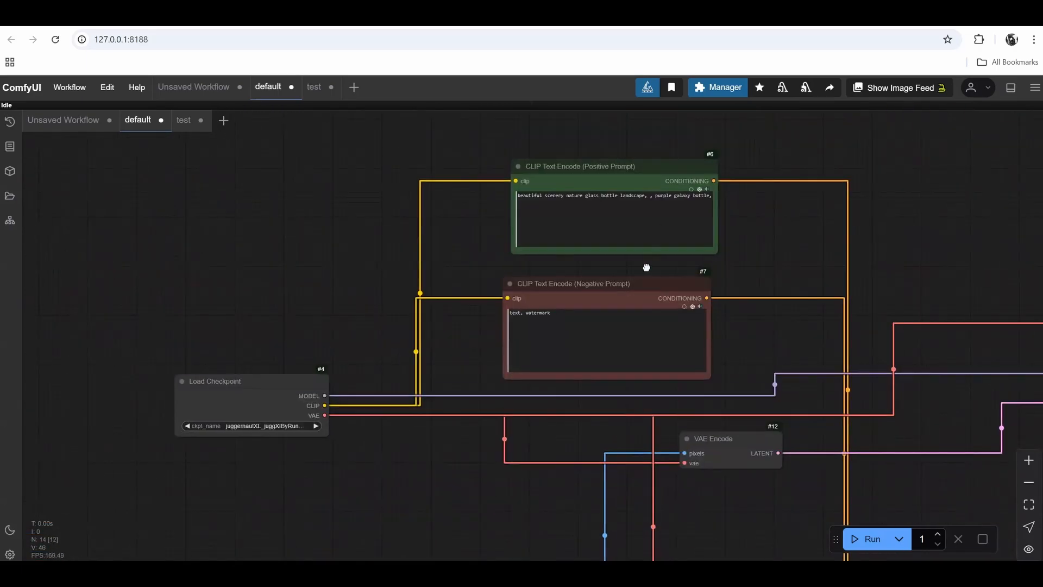
- Set the positive prompt to "viking warrior girl reclining in grass field"
{"action": "scroll", "coordinate": [648, 268], "scroll_direction": "up", "scroll_amount": 2}
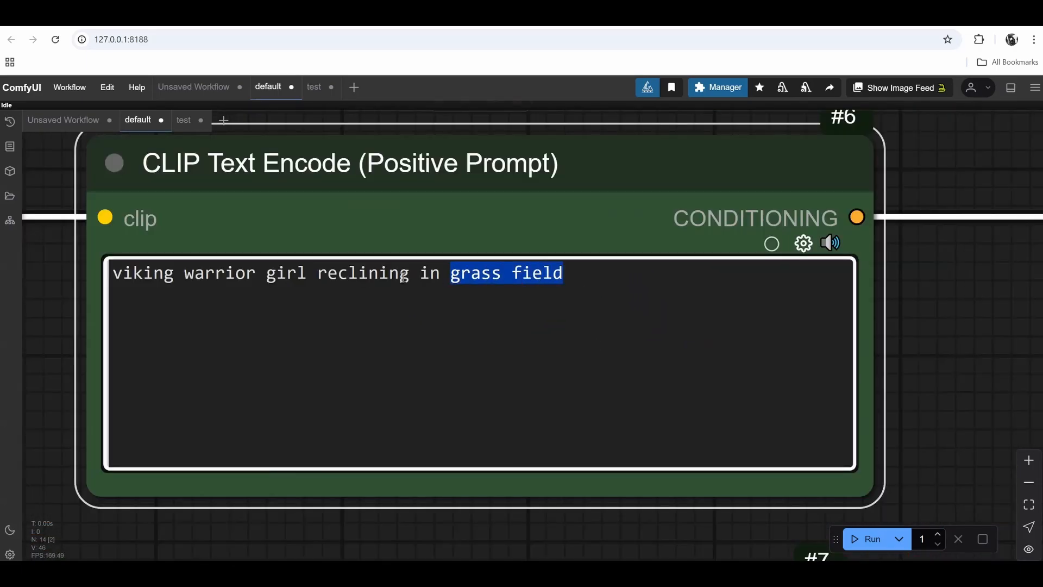
{"action": "left_click_drag", "start_coordinate": [403, 278], "coordinate": [302, 273]}
{"action": "left_click", "coordinate": [952, 355]}
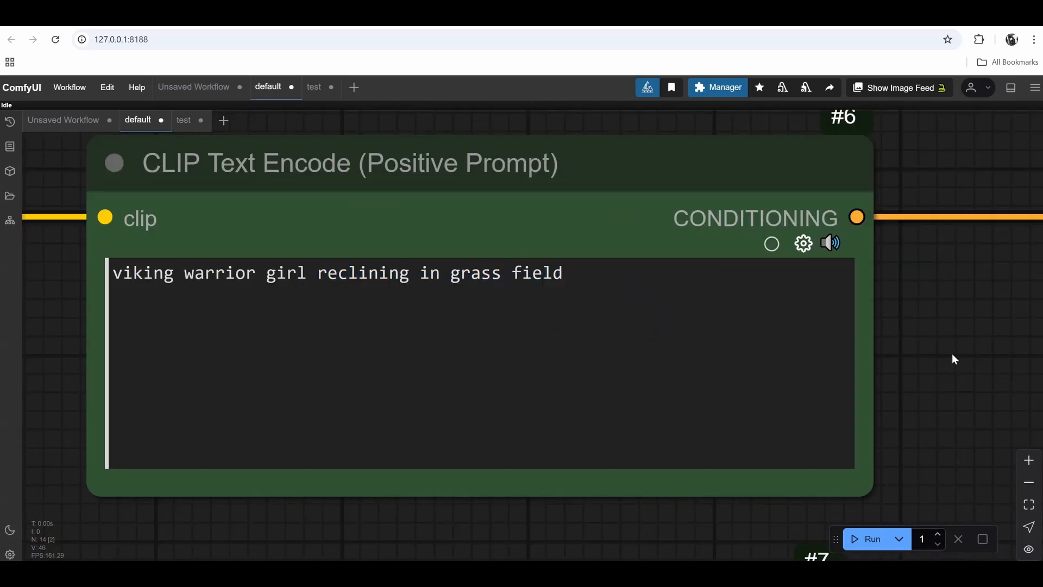
- Run the workflow and switch to the run_nvidia_gpu.bat console to check how long the generation takes
{"action": "left_click", "coordinate": [858, 541]}
{"action": "key", "text": "alt+Tab"}
{"action": "left_click_drag", "start_coordinate": [397, 395], "coordinate": [384, 485]}
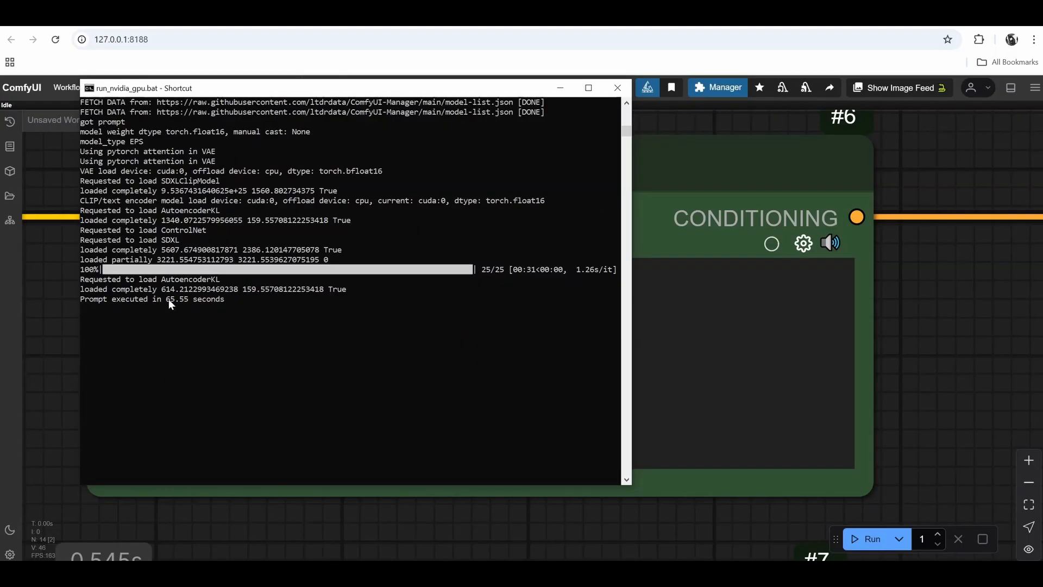
{"action": "left_click_drag", "start_coordinate": [169, 299], "coordinate": [177, 300]}
{"action": "left_click", "coordinate": [289, 335]}
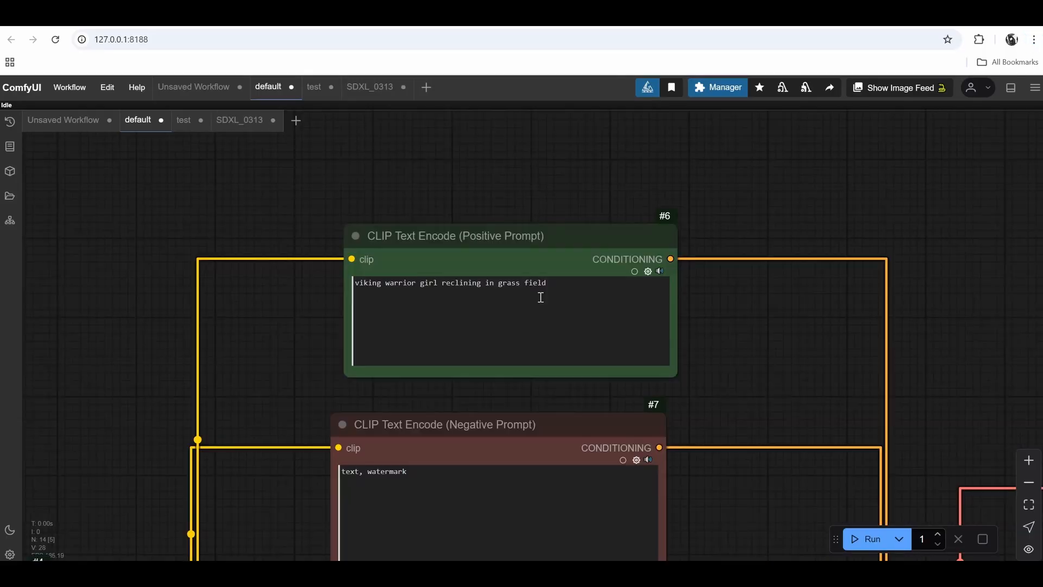
- Replace the positive prompt with a photorealistic description of a long-haired female in a high-tech outfit, against a neon-lit cyberpunk cityscape at night
{"action": "left_click", "coordinate": [540, 297]}
{"action": "key", "text": "ctrl+a"}
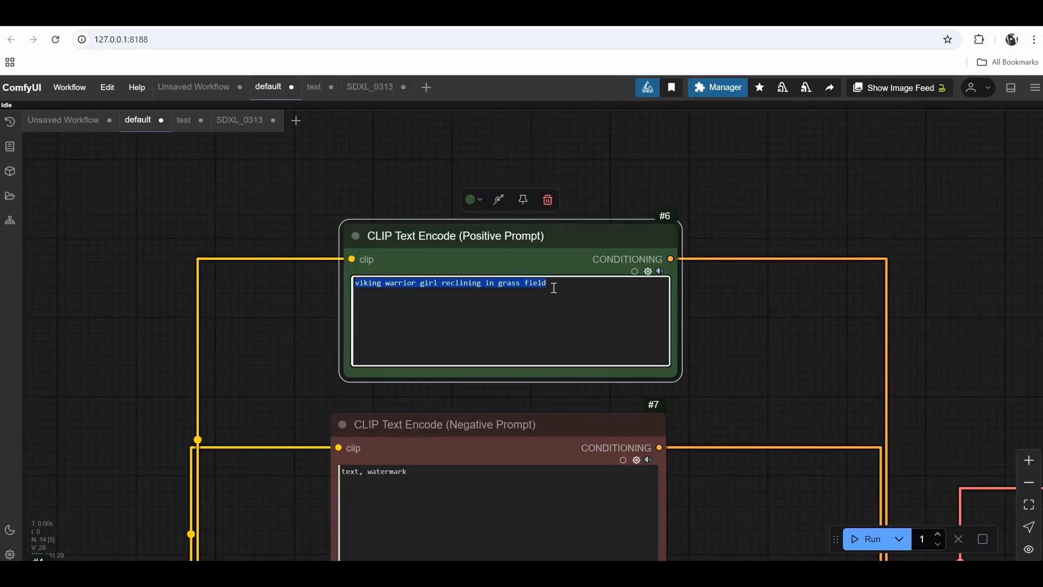
{"action": "type", "text": "Create a photorealistic image of a female character with long hair, lying on her stomach in a futuristic or fantasy setting. She is wearing a sleek, high-tech outfit that suggests she might be a part of a cyberpunk or sci-fi narrative. The background should evoke the atmosphere of a modern cityscape at night, with neon lights and holographic advertisements"}
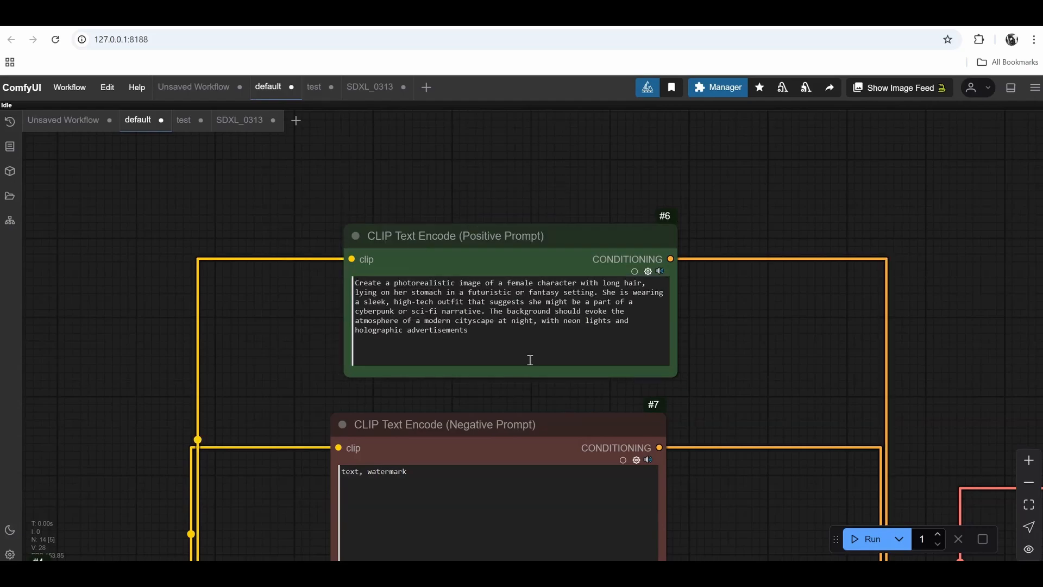
{"action": "scroll", "coordinate": [489, 342], "scroll_direction": "up", "scroll_amount": 3}
{"action": "key", "text": "ctrl+a"}
{"action": "left_click", "coordinate": [895, 353]}
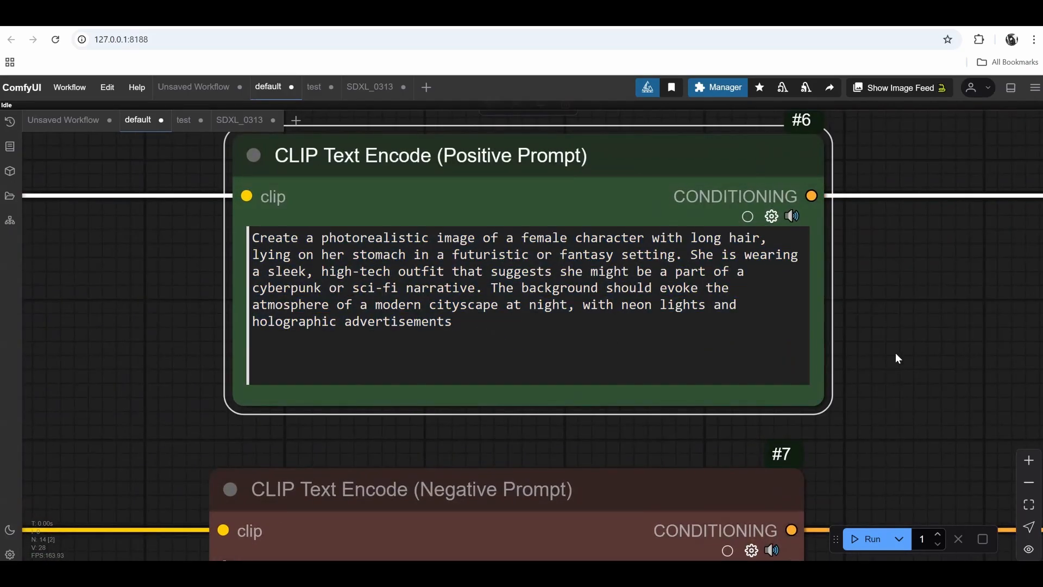
- Set the KSampler's sampler_name to dpmpp_2m_sde and its scheduler to karras
{"action": "scroll", "coordinate": [827, 361], "scroll_direction": "down", "scroll_amount": 8}
{"action": "left_click_drag", "start_coordinate": [885, 433], "coordinate": [304, 130]}
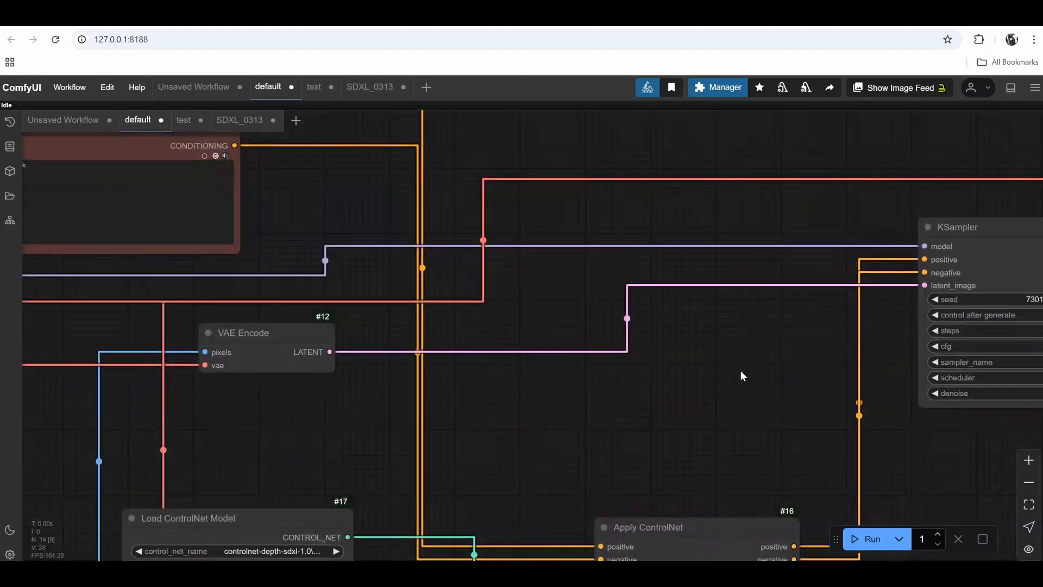
{"action": "left_click_drag", "start_coordinate": [753, 387], "coordinate": [325, 331]}
{"action": "scroll", "coordinate": [325, 331], "scroll_direction": "up", "scroll_amount": 4}
{"action": "left_click_drag", "start_coordinate": [414, 258], "coordinate": [225, 288]}
{"action": "scroll", "coordinate": [332, 311], "scroll_direction": "up", "scroll_amount": 3}
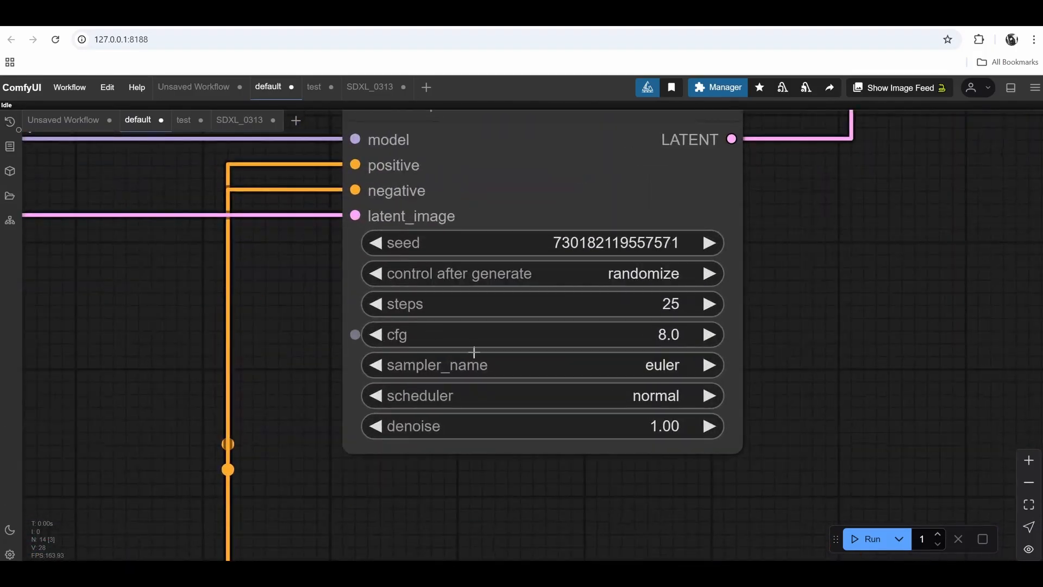
{"action": "left_click", "coordinate": [652, 368]}
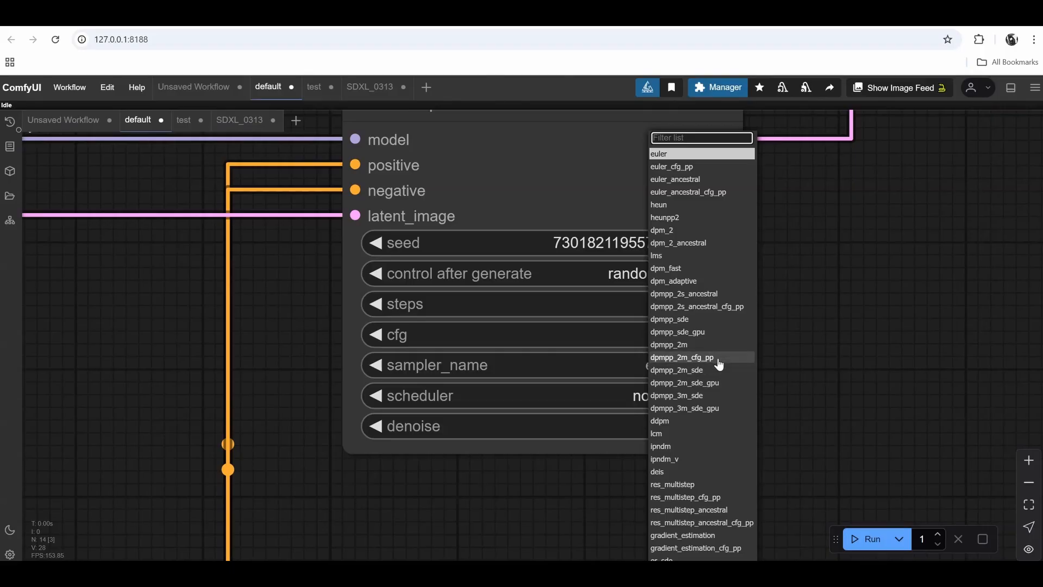
{"action": "left_click", "coordinate": [703, 374]}
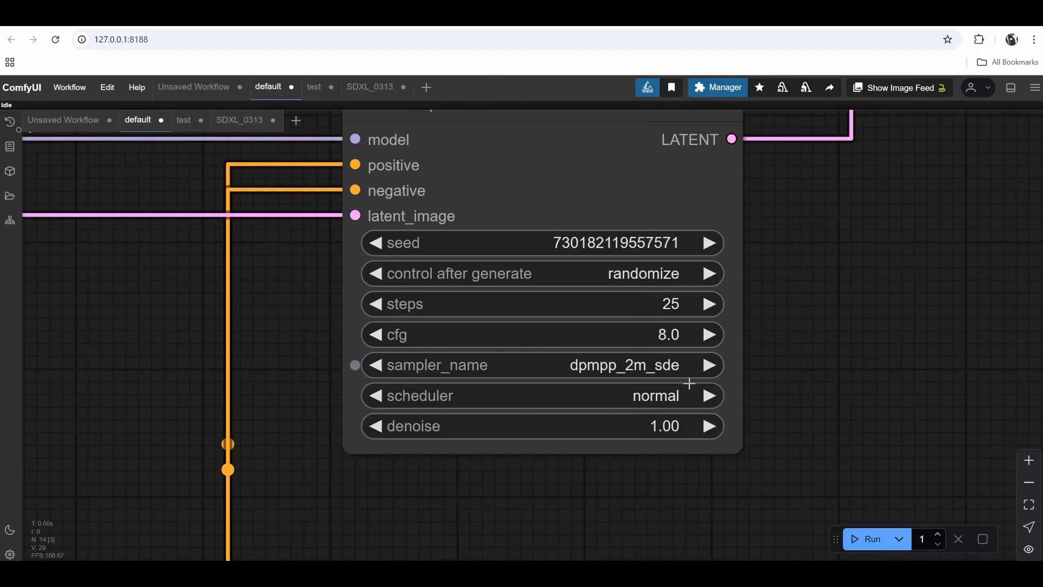
{"action": "left_click", "coordinate": [709, 395]}
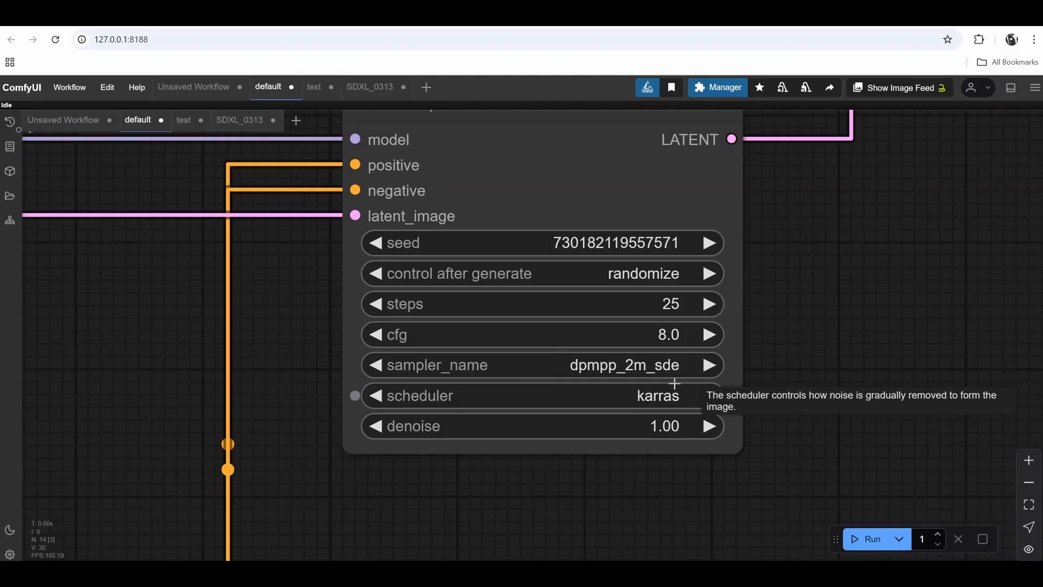
- Run the workflow with the new prompt and sampler settings and view the generated image
{"action": "scroll", "coordinate": [852, 234], "scroll_direction": "down", "scroll_amount": 3}
{"action": "left_click_drag", "start_coordinate": [1020, 153], "coordinate": [646, 369]}
{"action": "scroll", "coordinate": [920, 434], "scroll_direction": "up", "scroll_amount": 1}
{"action": "left_click", "coordinate": [865, 540]}
{"action": "left_click_drag", "start_coordinate": [784, 393], "coordinate": [447, 226]}
{"action": "left_click_drag", "start_coordinate": [554, 285], "coordinate": [470, 353]}
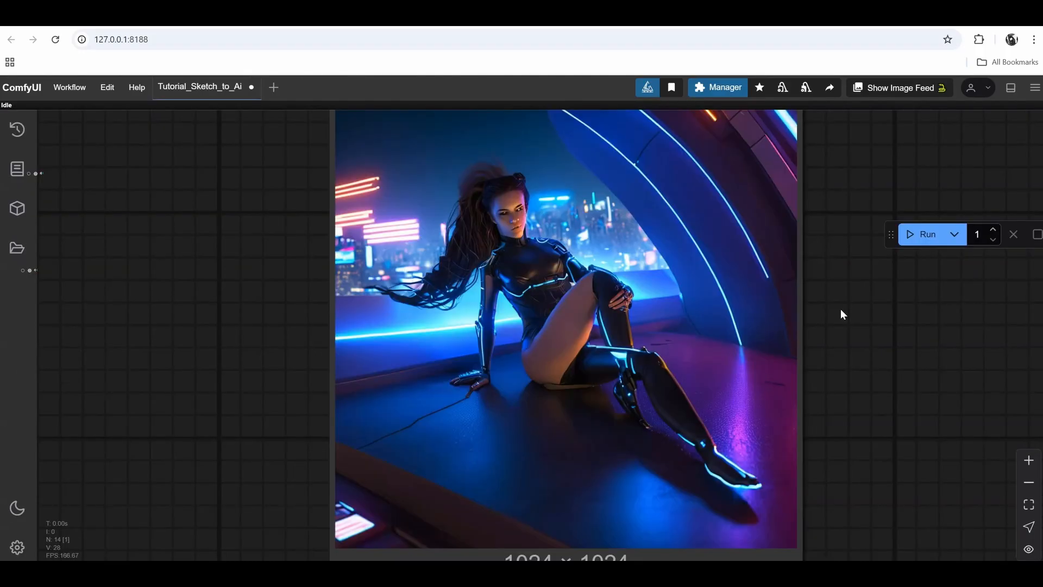
- Set the strength of the Apply ControlNet node to 0.55
{"action": "scroll", "coordinate": [403, 321], "scroll_direction": "down", "scroll_amount": 14}
{"action": "left_click_drag", "start_coordinate": [268, 364], "coordinate": [935, 190]}
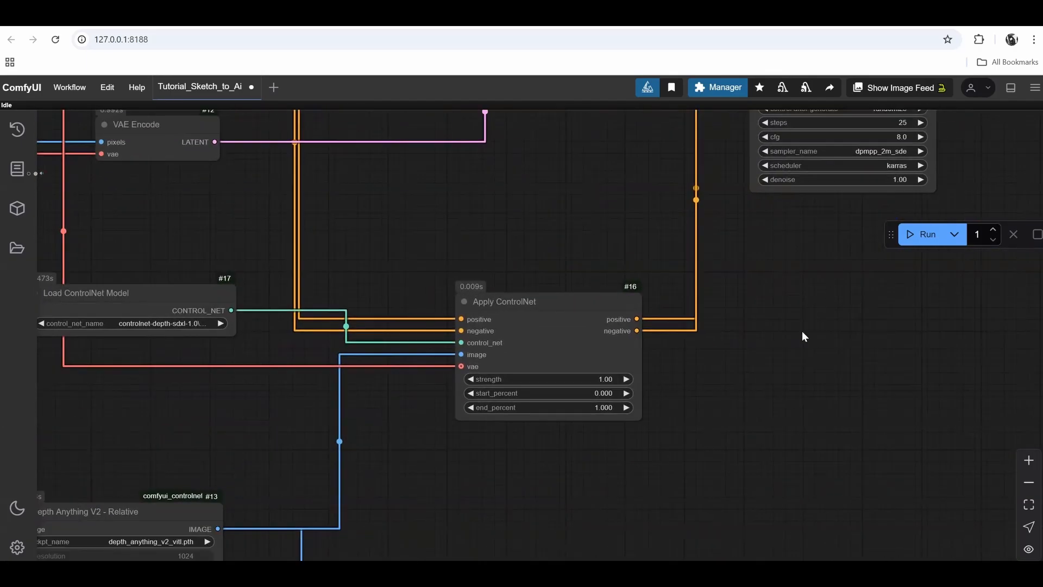
{"action": "scroll", "coordinate": [802, 331], "scroll_direction": "up", "scroll_amount": 5}
{"action": "left_click_drag", "start_coordinate": [637, 354], "coordinate": [792, 279]}
{"action": "scroll", "coordinate": [797, 285], "scroll_direction": "up", "scroll_amount": 2}
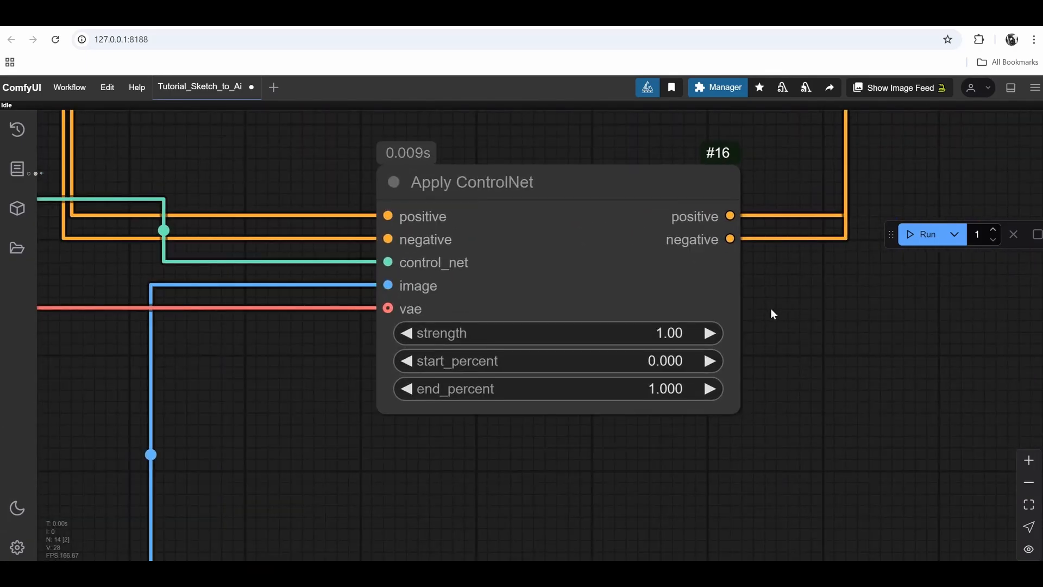
{"action": "scroll", "coordinate": [771, 314], "scroll_direction": "up", "scroll_amount": 3}
{"action": "left_click", "coordinate": [547, 203]}
{"action": "left_click", "coordinate": [623, 379]}
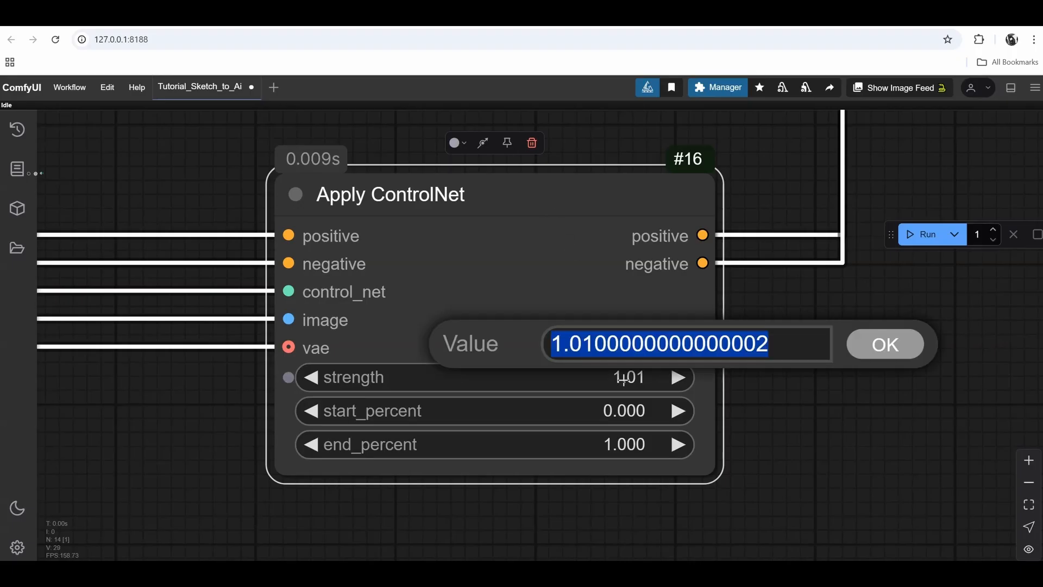
{"action": "type", "text": ".55"}
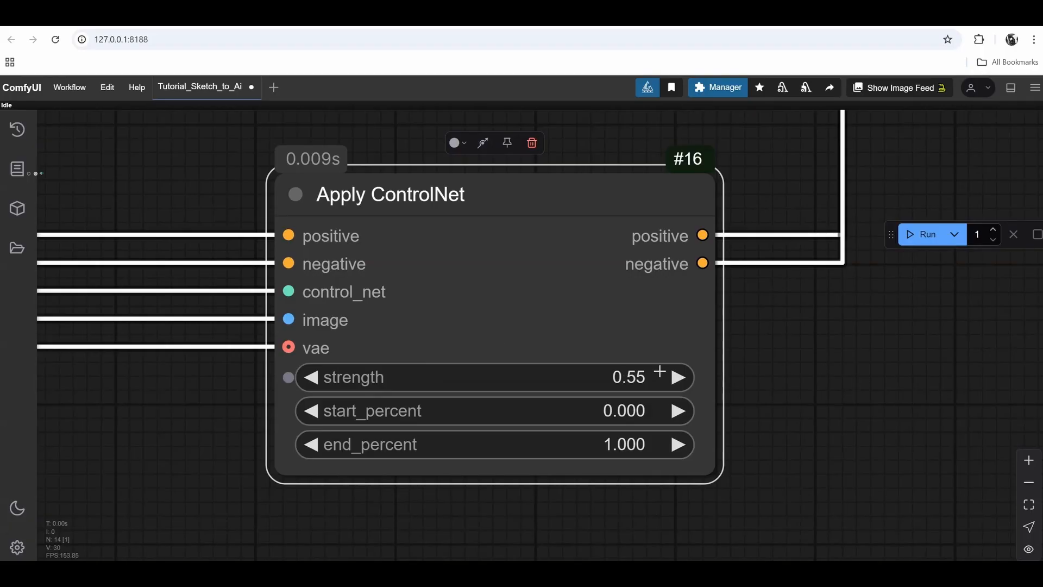
- Run the workflow with the reduced ControlNet strength to generate a new image
{"action": "left_click_drag", "start_coordinate": [846, 329], "coordinate": [804, 366]}
{"action": "scroll", "coordinate": [804, 367], "scroll_direction": "down", "scroll_amount": 7}
{"action": "left_click_drag", "start_coordinate": [348, 388], "coordinate": [673, 237]}
{"action": "scroll", "coordinate": [672, 237], "scroll_direction": "down", "scroll_amount": 1}
{"action": "left_click_drag", "start_coordinate": [774, 514], "coordinate": [696, 330]}
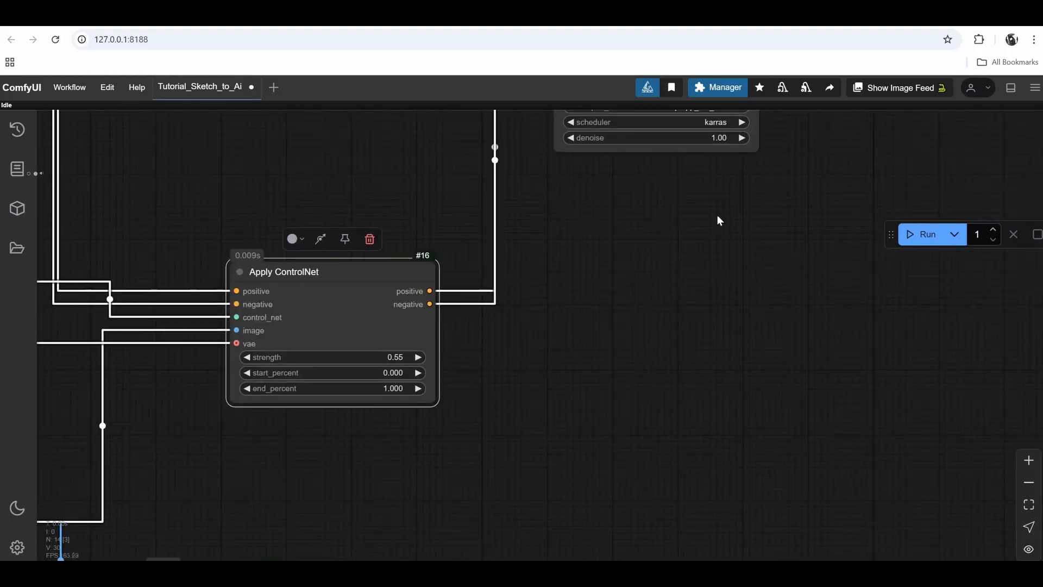
{"action": "left_click_drag", "start_coordinate": [719, 220], "coordinate": [485, 422]}
{"action": "left_click_drag", "start_coordinate": [643, 248], "coordinate": [469, 363]}
{"action": "left_click_drag", "start_coordinate": [603, 344], "coordinate": [259, 281]}
{"action": "scroll", "coordinate": [613, 354], "scroll_direction": "up", "scroll_amount": 11}
{"action": "scroll", "coordinate": [259, 281], "scroll_direction": "up", "scroll_amount": 1}
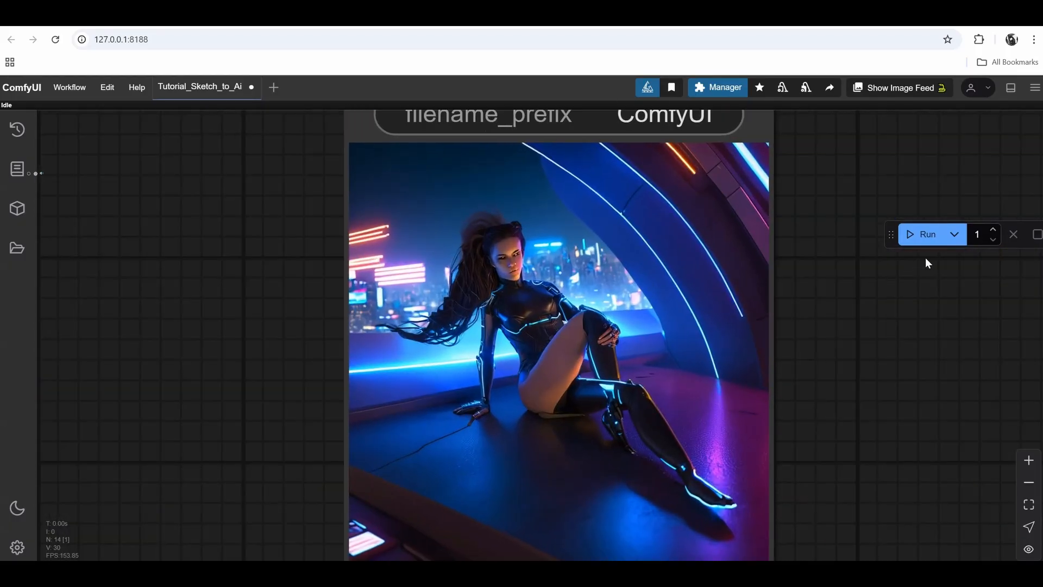
{"action": "left_click", "coordinate": [911, 236]}
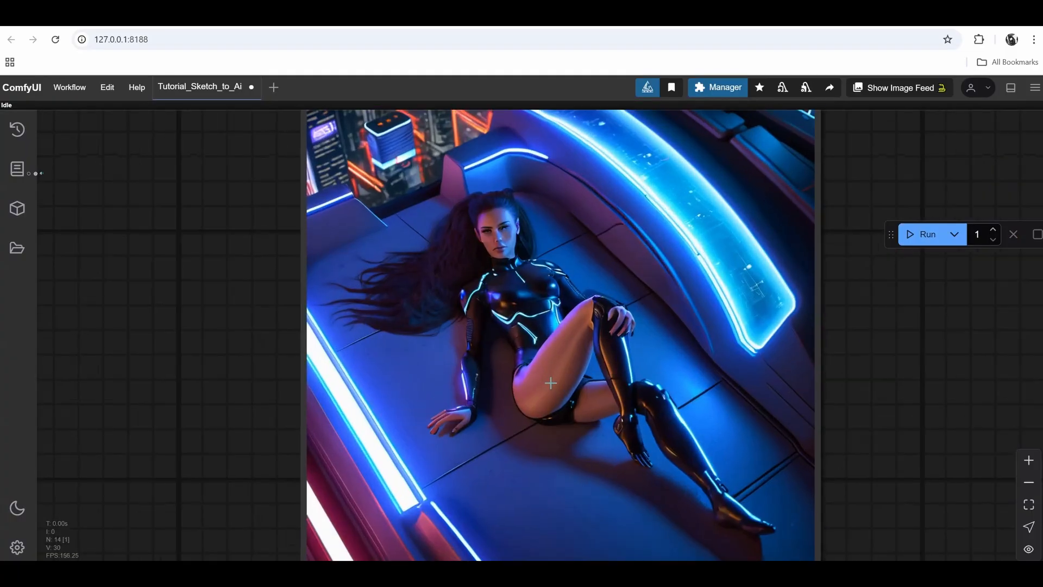
- Inspect the generated image up close, checking the figure's hands, legs, outfit and face
{"action": "scroll", "coordinate": [551, 383], "scroll_direction": "up", "scroll_amount": 2}
{"action": "left_click_drag", "start_coordinate": [616, 290], "coordinate": [541, 282]}
{"action": "scroll", "coordinate": [542, 282], "scroll_direction": "up", "scroll_amount": 3}
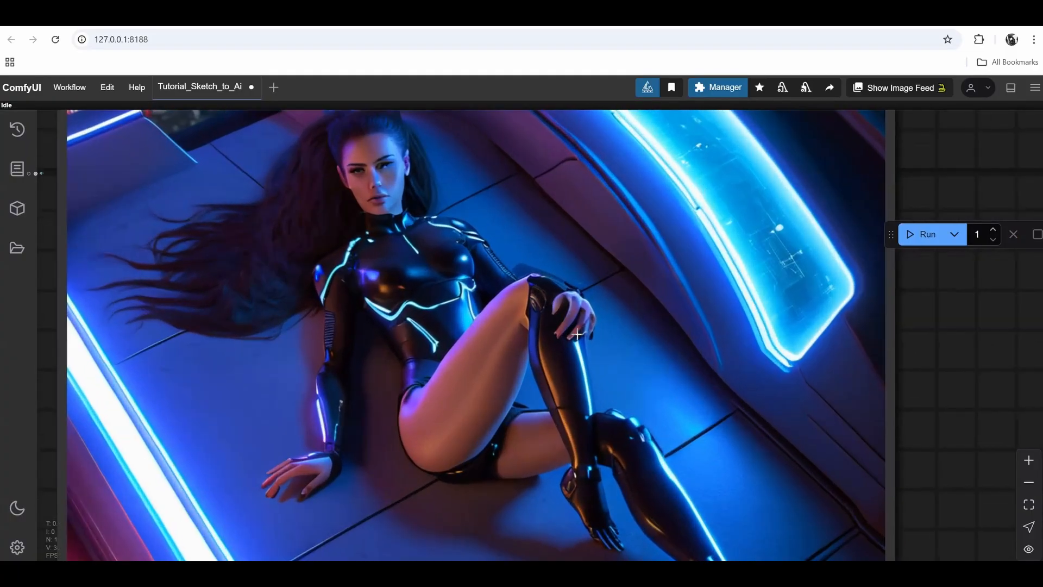
{"action": "scroll", "coordinate": [585, 321], "scroll_direction": "up", "scroll_amount": 5}
{"action": "scroll", "coordinate": [562, 321], "scroll_direction": "down", "scroll_amount": 1}
{"action": "left_click_drag", "start_coordinate": [454, 353], "coordinate": [624, 226]}
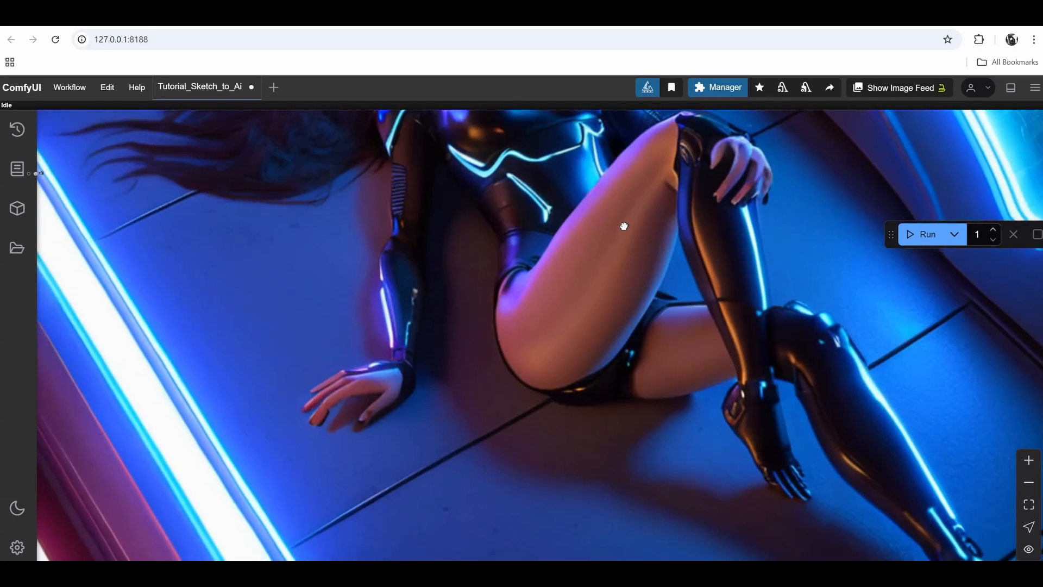
{"action": "scroll", "coordinate": [624, 226], "scroll_direction": "up", "scroll_amount": 1}
{"action": "left_click_drag", "start_coordinate": [524, 124], "coordinate": [511, 354]}
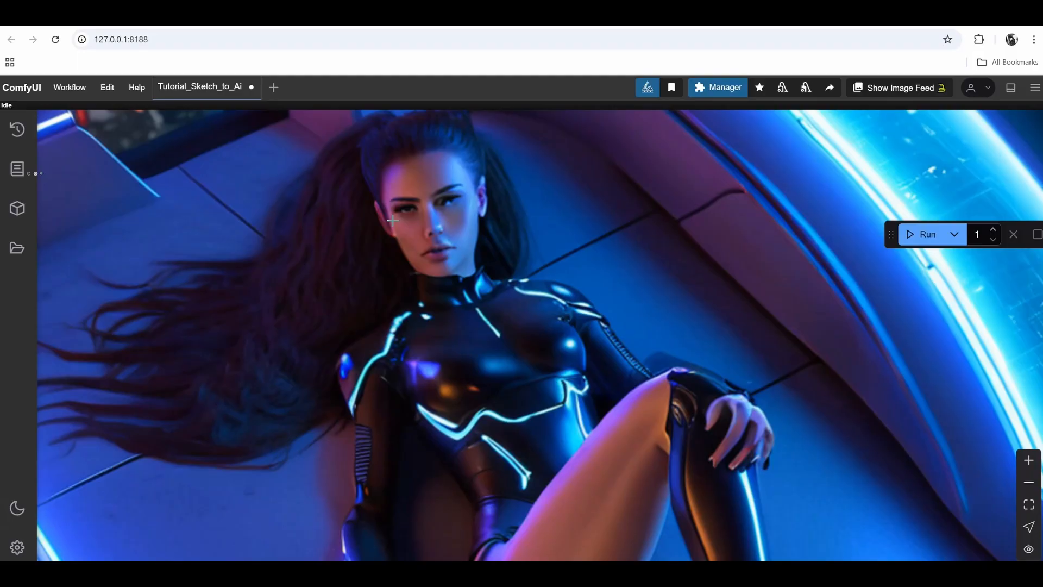
- Set the Int node's value to 1536 and shift the node slightly up below the sketch's Load Image node
{"action": "scroll", "coordinate": [393, 220], "scroll_direction": "down", "scroll_amount": 15}
{"action": "left_click_drag", "start_coordinate": [247, 310], "coordinate": [697, 274]}
{"action": "scroll", "coordinate": [679, 337], "scroll_direction": "down", "scroll_amount": 9}
{"action": "left_click_drag", "start_coordinate": [679, 337], "coordinate": [950, 317]}
{"action": "left_click_drag", "start_coordinate": [355, 318], "coordinate": [896, 277]}
{"action": "left_click_drag", "start_coordinate": [260, 356], "coordinate": [672, 233]}
{"action": "left_click_drag", "start_coordinate": [485, 382], "coordinate": [733, 200]}
{"action": "left_click_drag", "start_coordinate": [446, 372], "coordinate": [250, 325]}
{"action": "scroll", "coordinate": [350, 380], "scroll_direction": "up", "scroll_amount": 7}
{"action": "left_click", "coordinate": [416, 357]}
{"action": "left_click_drag", "start_coordinate": [461, 356], "coordinate": [404, 383]}
{"action": "double_click", "coordinate": [476, 440]}
{"action": "type", "text": "1536"}
{"action": "left_click", "coordinate": [708, 407]}
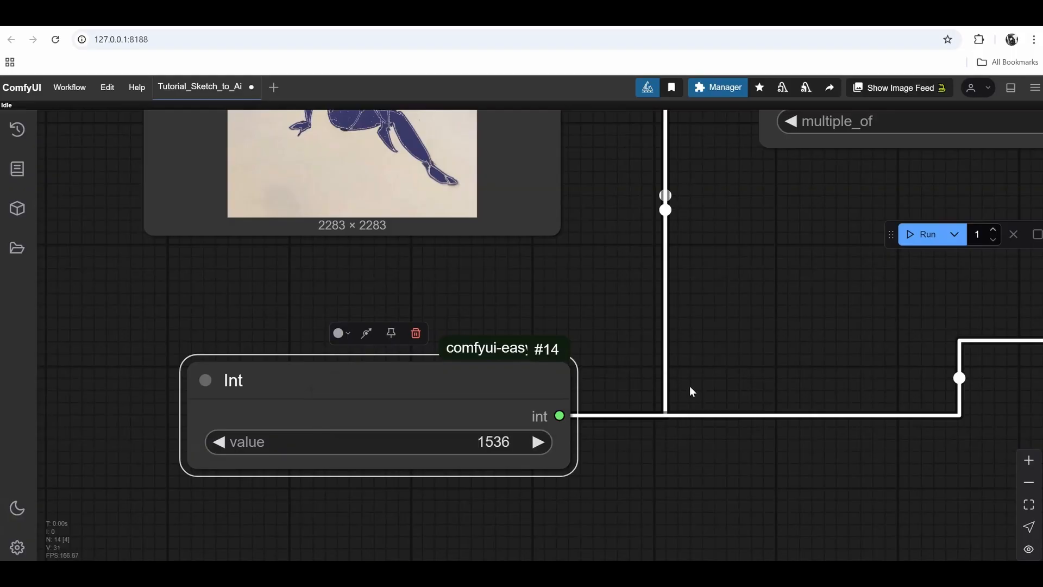
{"action": "left_click_drag", "start_coordinate": [483, 389], "coordinate": [476, 366]}
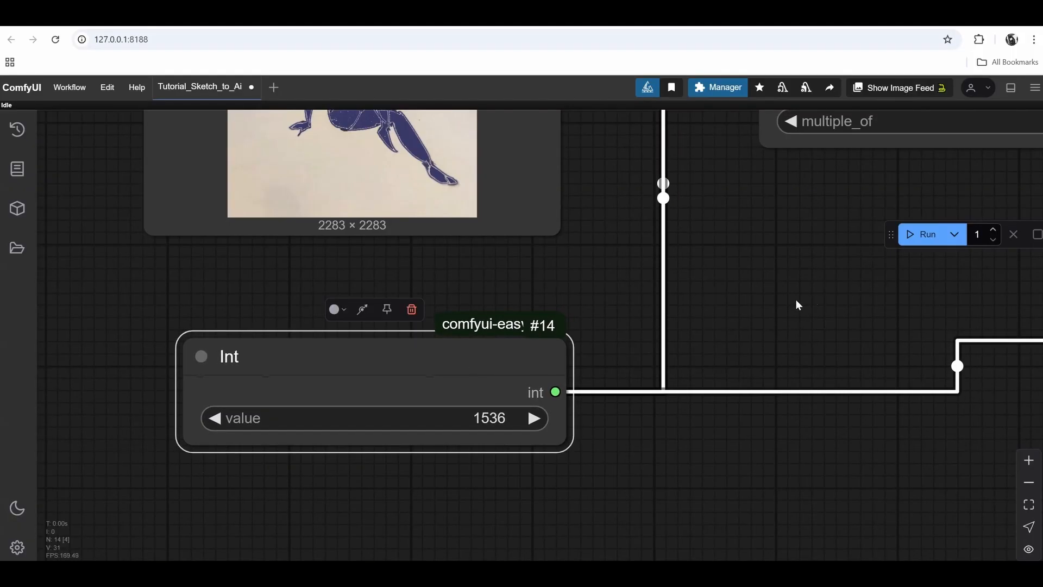
- Run the workflow with the 1536 resolution
{"action": "left_click_drag", "start_coordinate": [809, 299], "coordinate": [651, 330]}
{"action": "scroll", "coordinate": [723, 312], "scroll_direction": "down", "scroll_amount": 4}
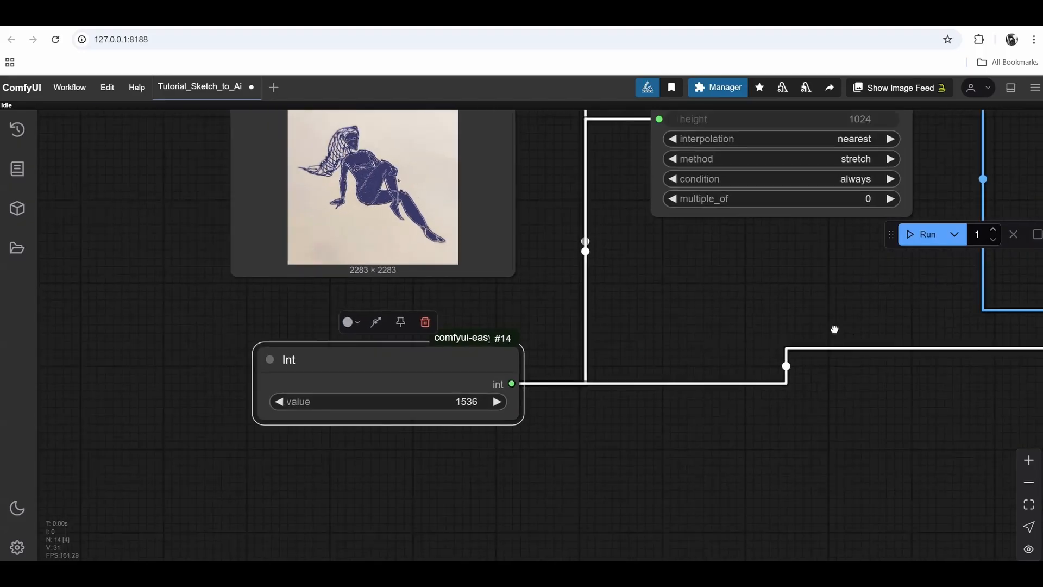
{"action": "left_click_drag", "start_coordinate": [849, 331], "coordinate": [607, 405]}
{"action": "scroll", "coordinate": [705, 337], "scroll_direction": "down", "scroll_amount": 4}
{"action": "left_click_drag", "start_coordinate": [791, 303], "coordinate": [564, 316]}
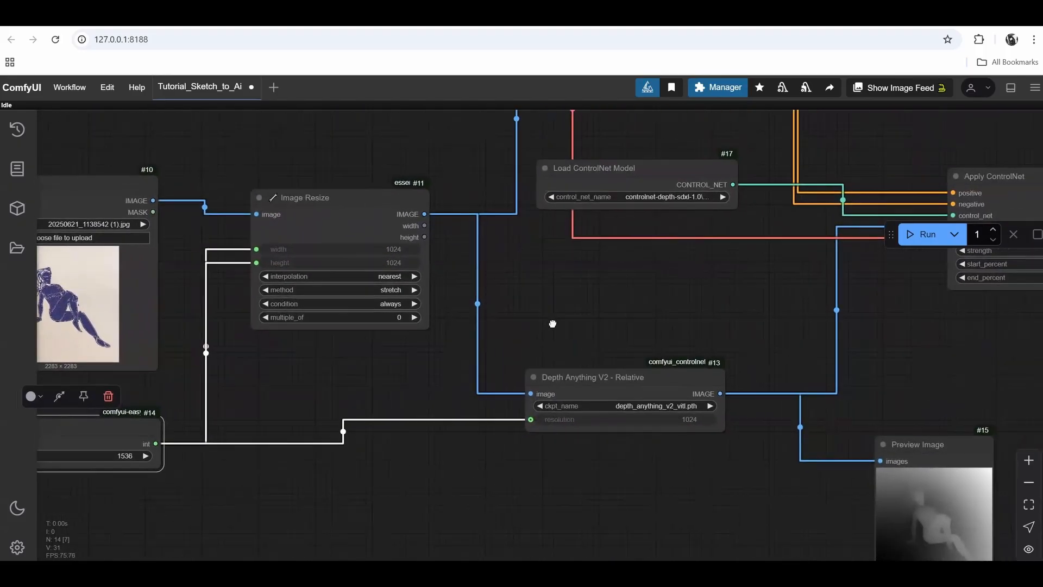
{"action": "left_click", "coordinate": [913, 233]}
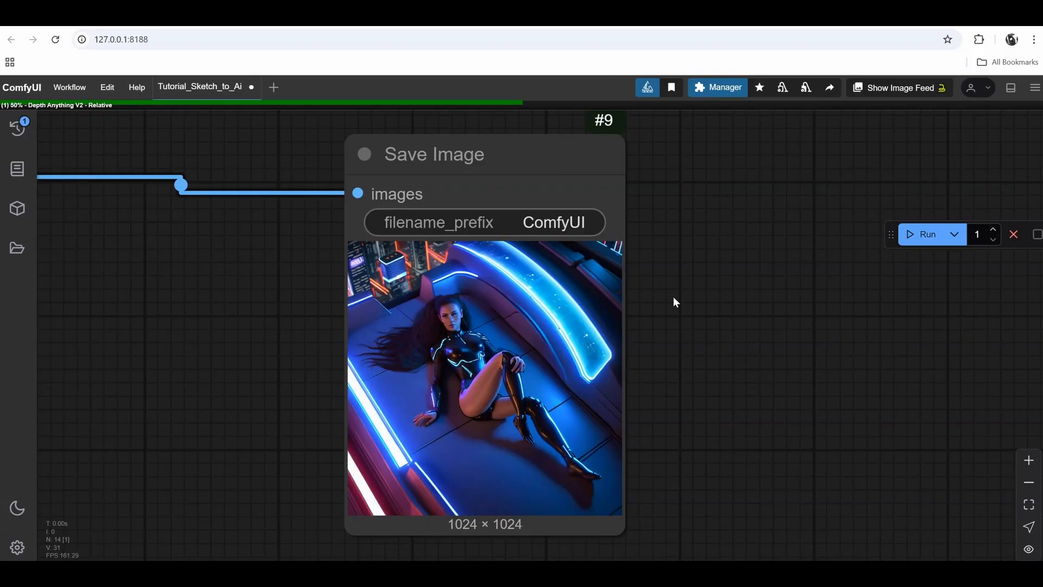
- Examine the pose, face and background detail of the higher-resolution image in the Save Image node
{"action": "scroll", "coordinate": [659, 300], "scroll_direction": "up", "scroll_amount": 4}
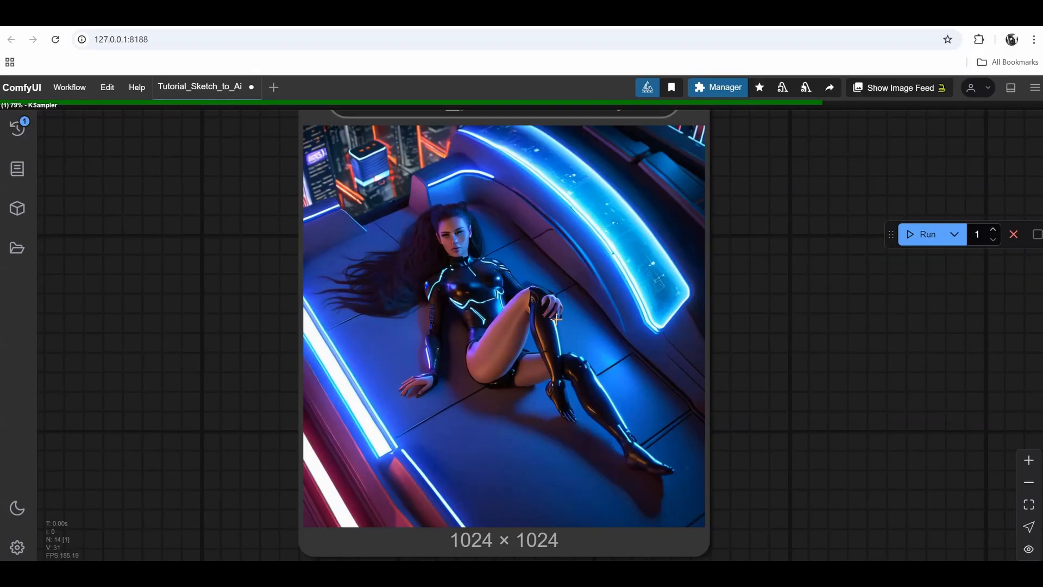
{"action": "scroll", "coordinate": [556, 319], "scroll_direction": "up", "scroll_amount": 2}
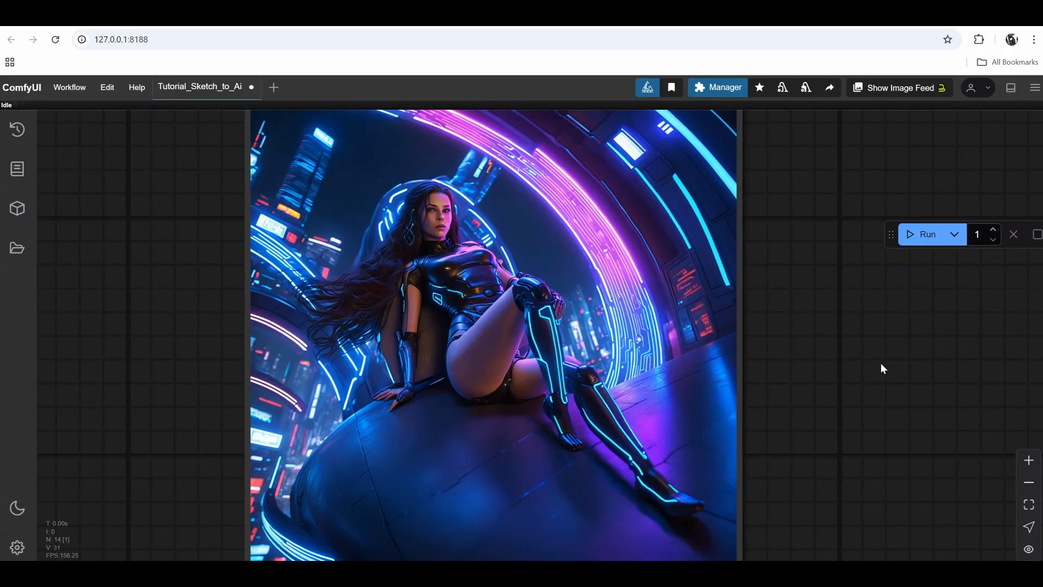
{"action": "scroll", "coordinate": [563, 282], "scroll_direction": "up", "scroll_amount": 3}
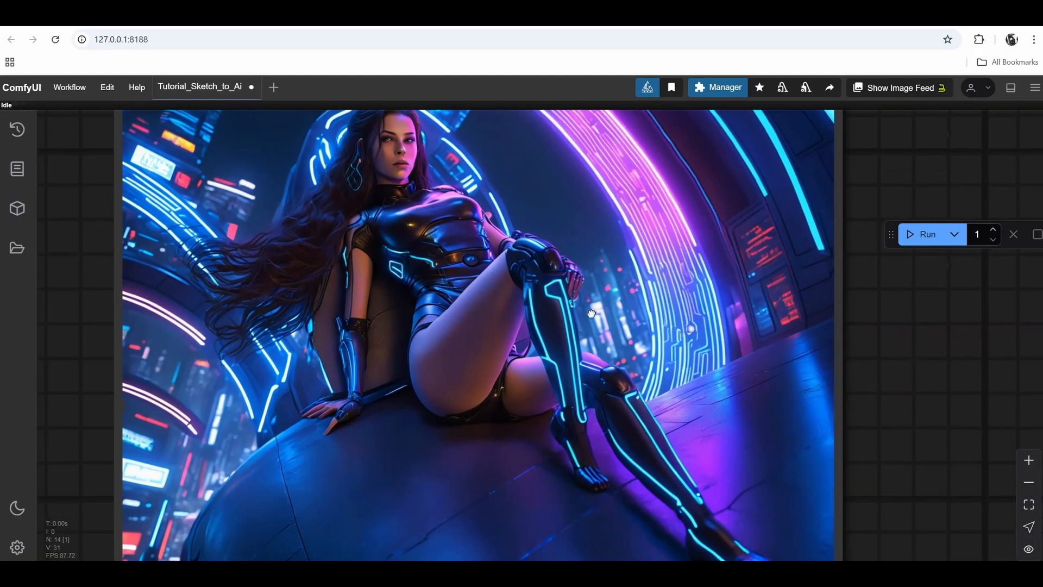
{"action": "left_click_drag", "start_coordinate": [591, 313], "coordinate": [588, 305]}
{"action": "left_click_drag", "start_coordinate": [471, 304], "coordinate": [450, 338]}
{"action": "scroll", "coordinate": [455, 320], "scroll_direction": "down", "scroll_amount": 1}
{"action": "scroll", "coordinate": [448, 339], "scroll_direction": "up", "scroll_amount": 1}
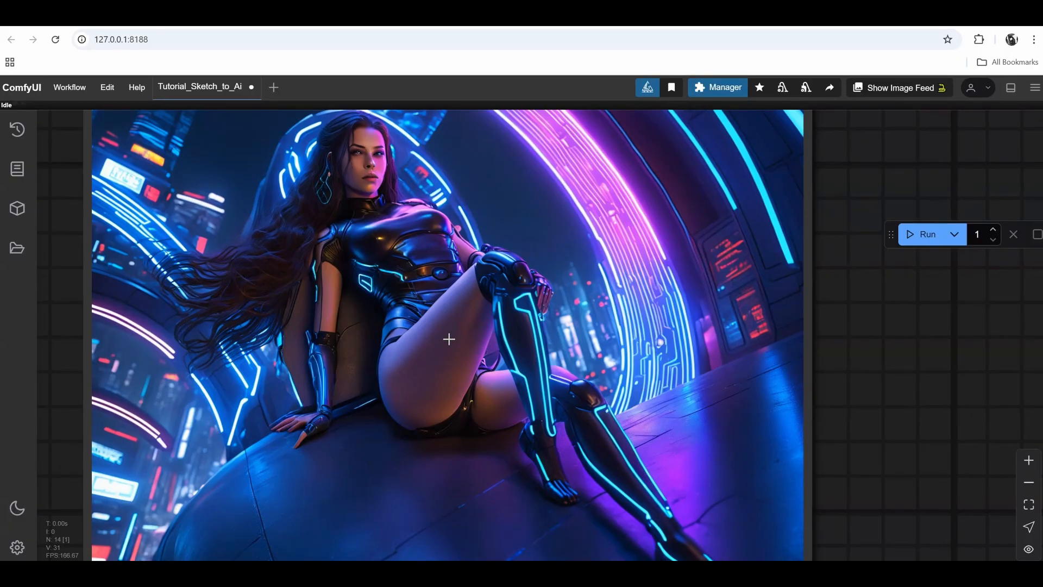
{"action": "scroll", "coordinate": [449, 339], "scroll_direction": "down", "scroll_amount": 2}
{"action": "scroll", "coordinate": [454, 335], "scroll_direction": "up", "scroll_amount": 1}
- Reposition the floating Run controls lower on the canvas and queue another generation
{"action": "left_click_drag", "start_coordinate": [887, 234], "coordinate": [823, 376]}
{"action": "left_click", "coordinate": [886, 377]}
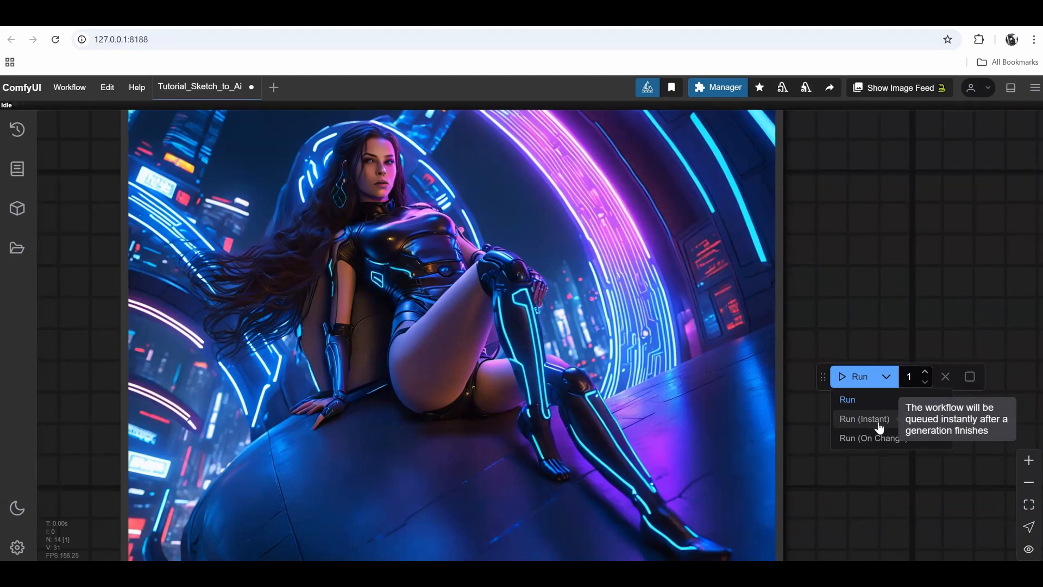
{"action": "left_click_drag", "start_coordinate": [817, 375], "coordinate": [828, 466]}
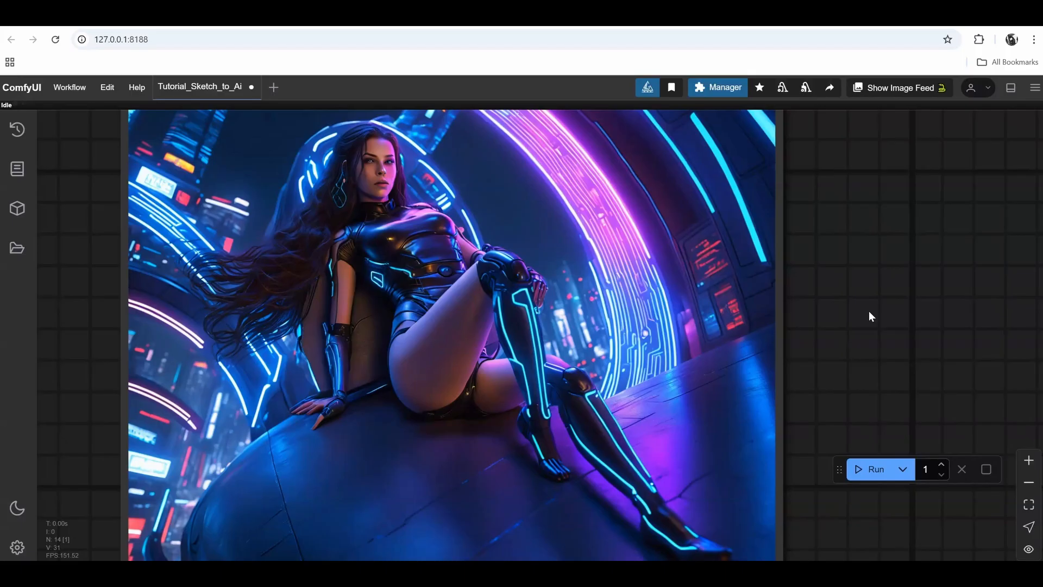
{"action": "key", "text": "alt"}
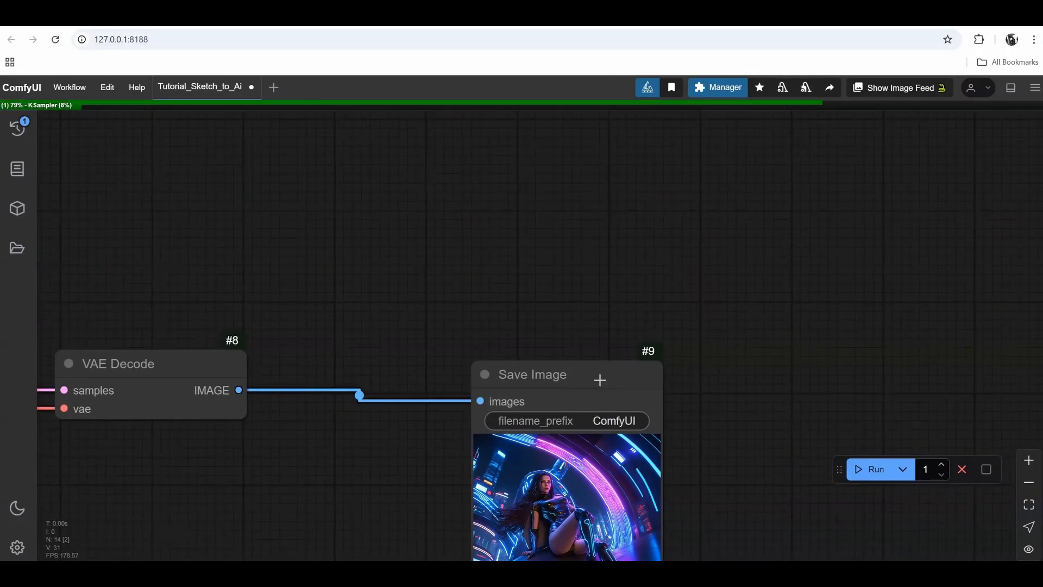
- Move the Save Image node down and add an Image Comparer (rgthree) node above it
{"action": "mouse_move", "coordinate": [504, 342]}
{"action": "left_mouse_down"}
{"action": "mouse_move", "coordinate": [563, 288]}
{"action": "mouse_move", "coordinate": [508, 350]}
{"action": "left_mouse_up"}
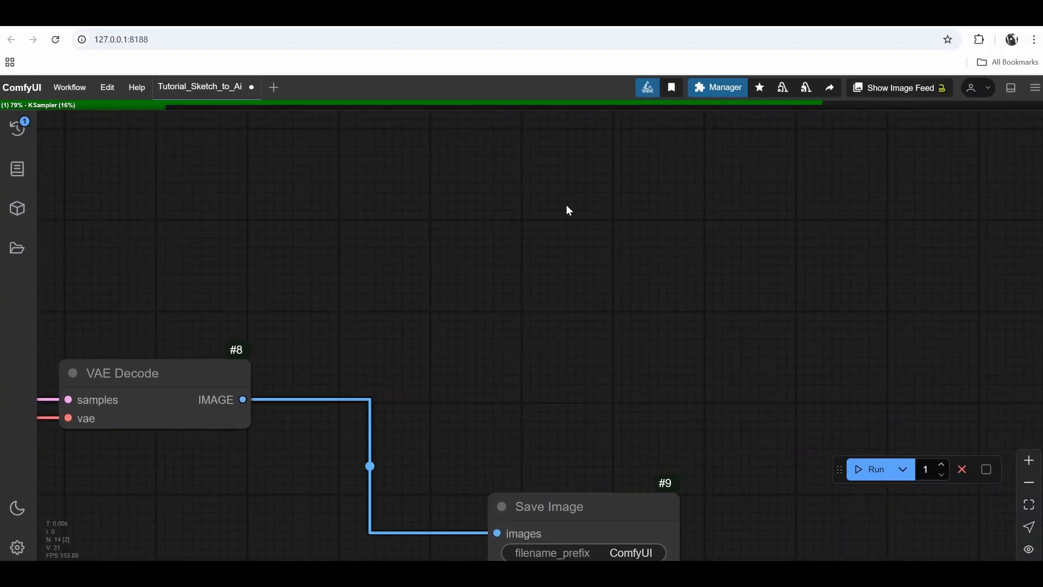
{"action": "double_click", "coordinate": [566, 209]}
{"action": "type", "text": "rgthree compa"}
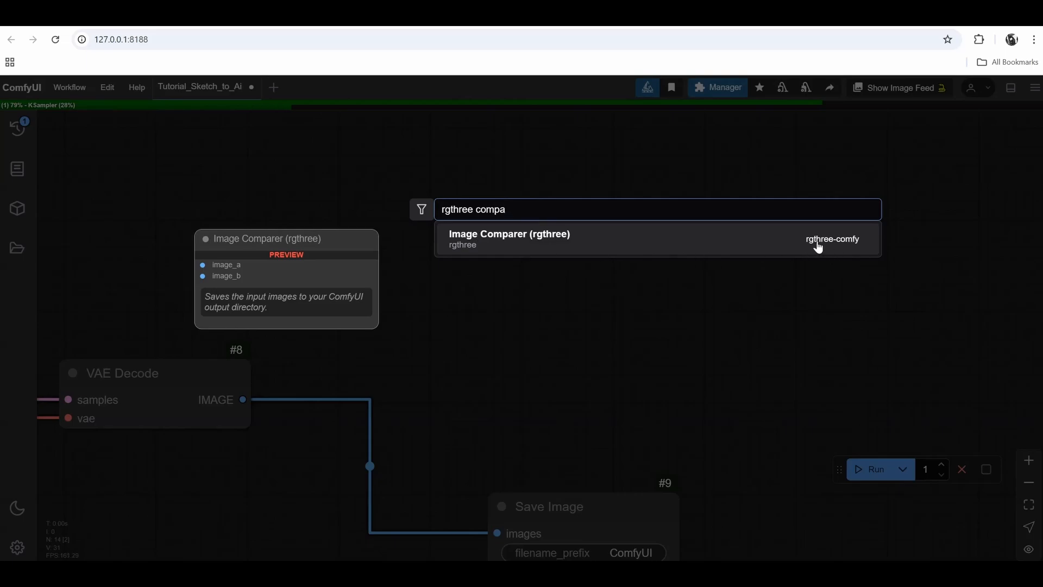
{"action": "left_click", "coordinate": [818, 248]}
- Connect the VAE Decode output to the Image Comparer's image_b and the Load Image output to its image_a
{"action": "scroll", "coordinate": [552, 317], "scroll_direction": "up", "scroll_amount": 1}
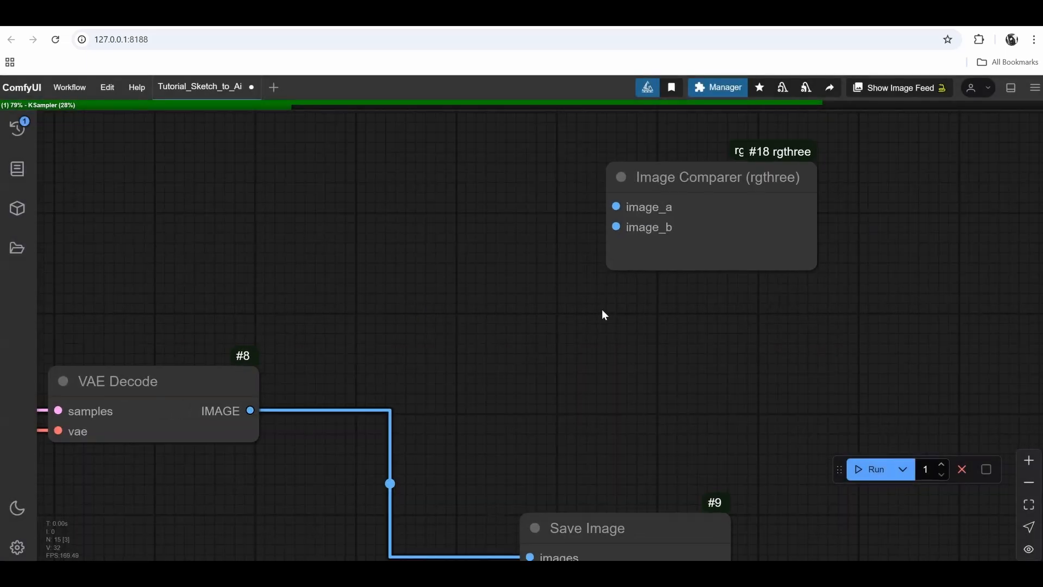
{"action": "scroll", "coordinate": [602, 314], "scroll_direction": "down", "scroll_amount": 1}
{"action": "left_click_drag", "start_coordinate": [310, 396], "coordinate": [643, 231]}
{"action": "left_click_drag", "start_coordinate": [284, 270], "coordinate": [458, 284]}
{"action": "scroll", "coordinate": [457, 284], "scroll_direction": "down", "scroll_amount": 1}
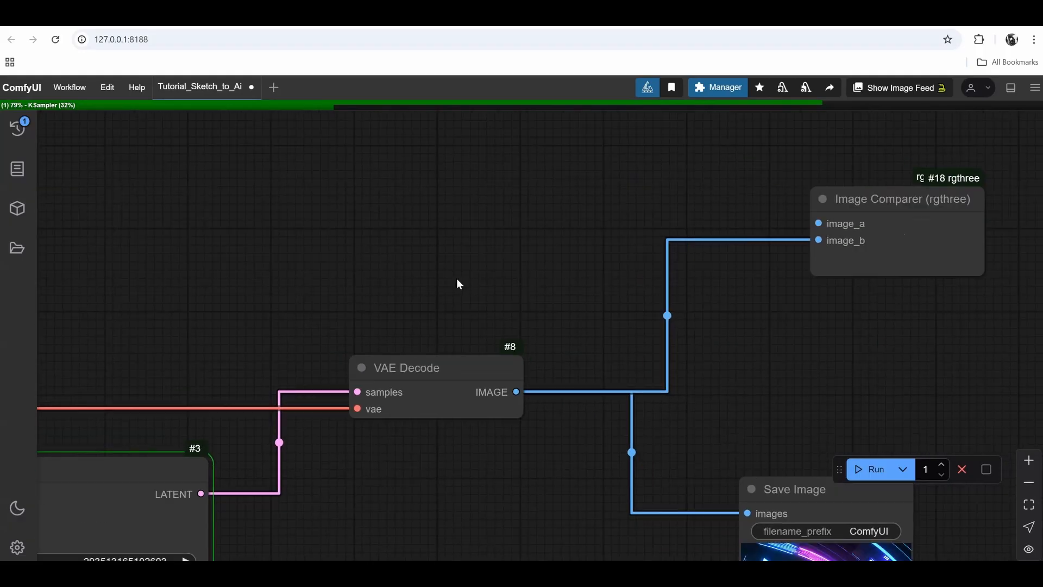
{"action": "scroll", "coordinate": [458, 281], "scroll_direction": "down", "scroll_amount": 15}
{"action": "left_click_drag", "start_coordinate": [372, 305], "coordinate": [605, 294]}
{"action": "scroll", "coordinate": [549, 309], "scroll_direction": "up", "scroll_amount": 3}
{"action": "left_click_drag", "start_coordinate": [280, 338], "coordinate": [394, 290]}
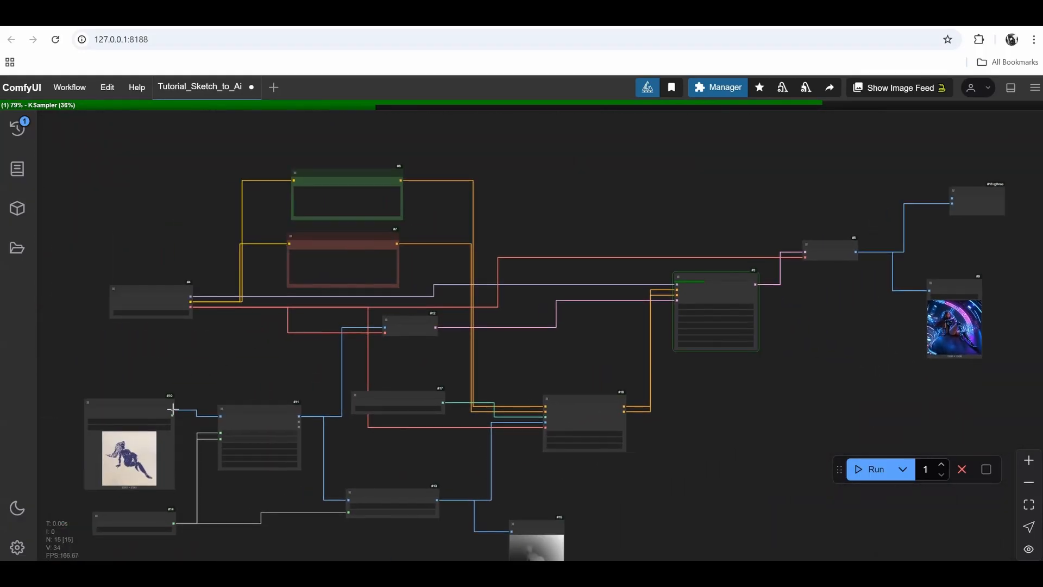
- Enlarge the Image Comparer node to give its comparison preview more room
{"action": "left_click_drag", "start_coordinate": [886, 265], "coordinate": [369, 386]}
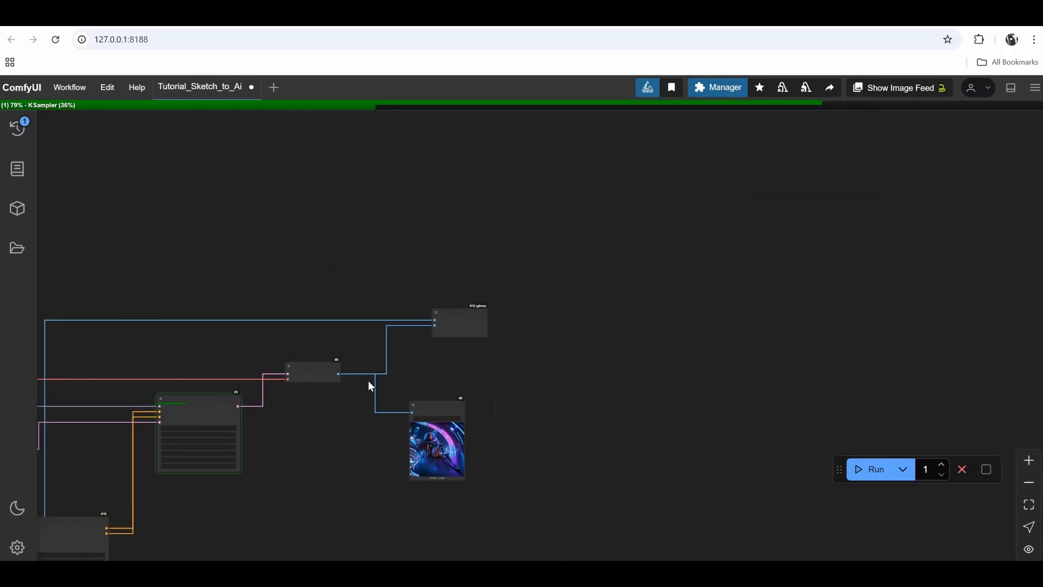
{"action": "scroll", "coordinate": [394, 364], "scroll_direction": "up", "scroll_amount": 5}
{"action": "left_click_drag", "start_coordinate": [505, 251], "coordinate": [457, 172]}
{"action": "left_click_drag", "start_coordinate": [540, 224], "coordinate": [716, 397]}
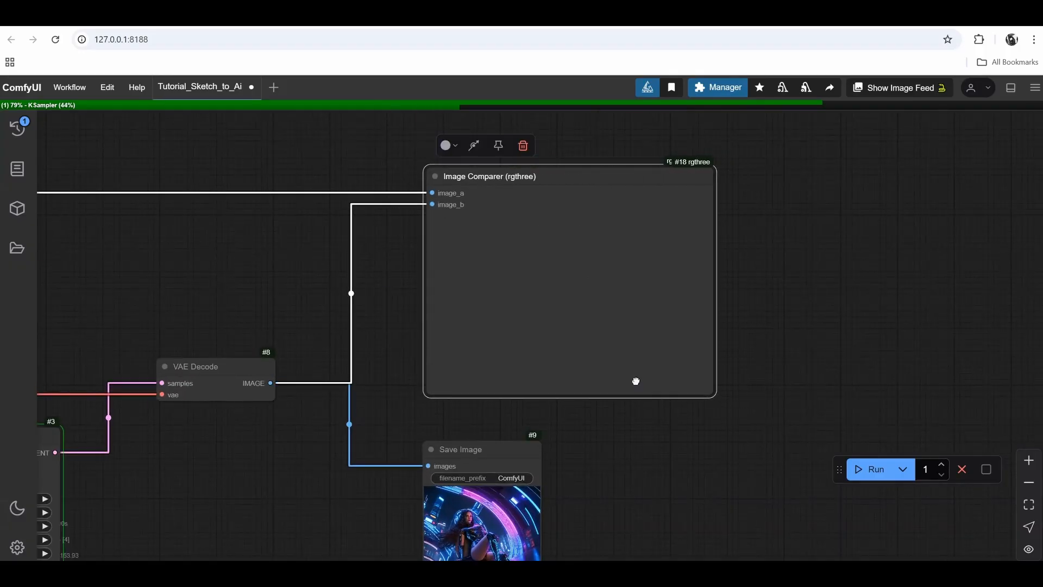
- Widen the Save Image node below the Image Comparer to roughly match its width and enlarge its preview
{"action": "left_click_drag", "start_coordinate": [635, 381], "coordinate": [658, 216]}
{"action": "scroll", "coordinate": [566, 282], "scroll_direction": "up", "scroll_amount": 10}
{"action": "left_click_drag", "start_coordinate": [529, 282], "coordinate": [533, 256]}
{"action": "scroll", "coordinate": [556, 303], "scroll_direction": "down", "scroll_amount": 3}
{"action": "left_click_drag", "start_coordinate": [685, 338], "coordinate": [681, 195]}
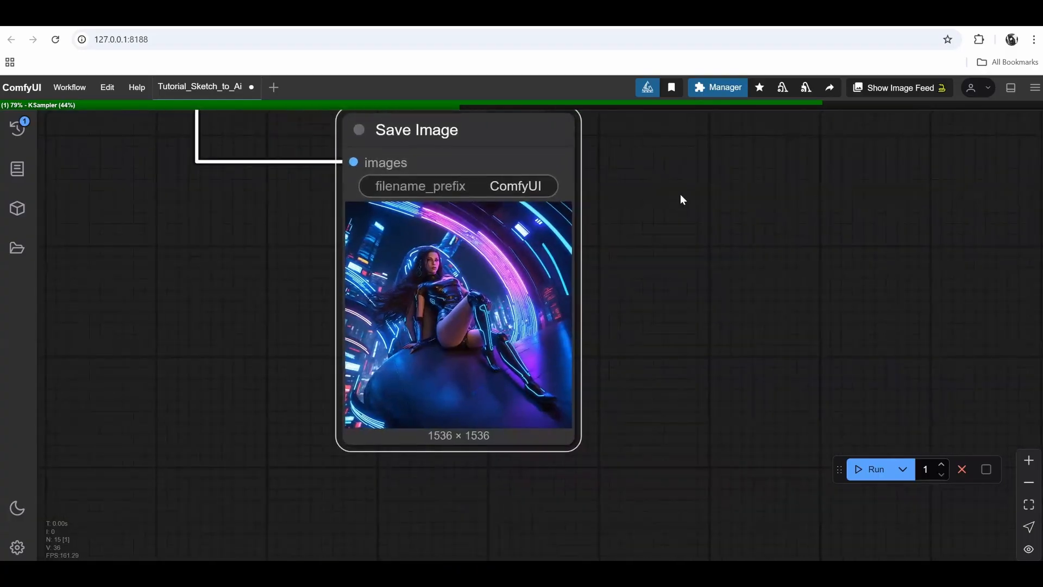
{"action": "scroll", "coordinate": [603, 354], "scroll_direction": "up", "scroll_amount": 3}
{"action": "left_click_drag", "start_coordinate": [752, 399], "coordinate": [748, 360]}
{"action": "scroll", "coordinate": [748, 360], "scroll_direction": "down", "scroll_amount": 3}
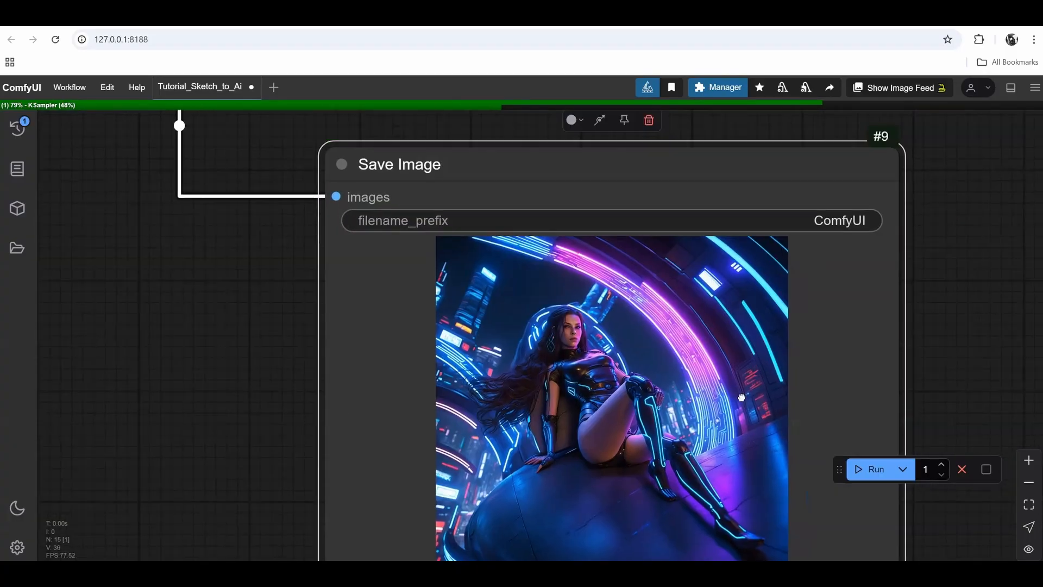
- Compare the original sketch with the generated image in the Image Comparer, checking pose, hand and face
{"action": "scroll", "coordinate": [741, 235], "scroll_direction": "down", "scroll_amount": 3}
{"action": "left_click_drag", "start_coordinate": [783, 113], "coordinate": [689, 361]}
{"action": "scroll", "coordinate": [741, 234], "scroll_direction": "down", "scroll_amount": 2}
{"action": "scroll", "coordinate": [693, 344], "scroll_direction": "up", "scroll_amount": 1}
{"action": "left_click_drag", "start_coordinate": [758, 220], "coordinate": [767, 308]}
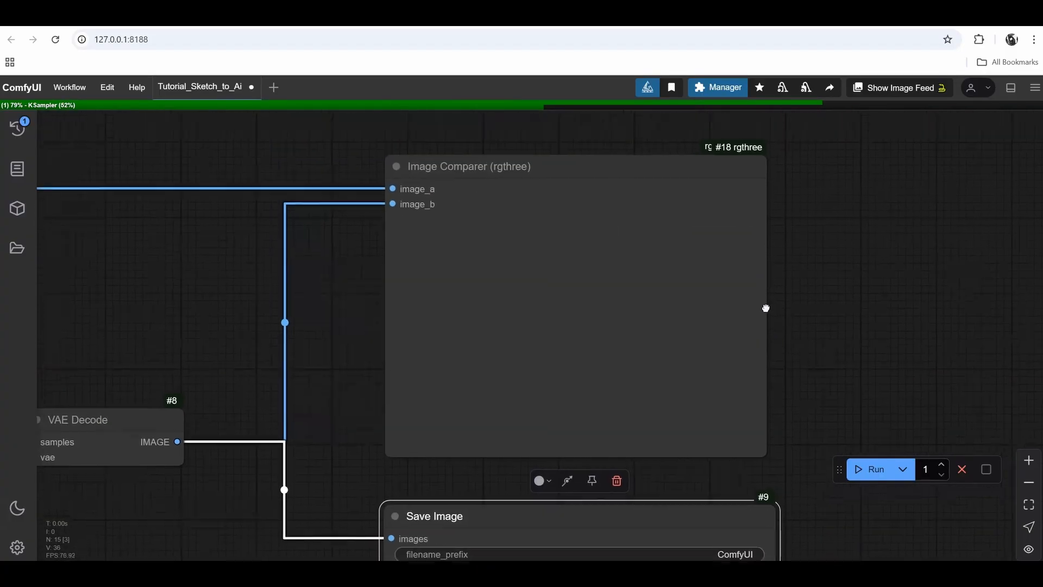
{"action": "scroll", "coordinate": [766, 308], "scroll_direction": "up", "scroll_amount": 3}
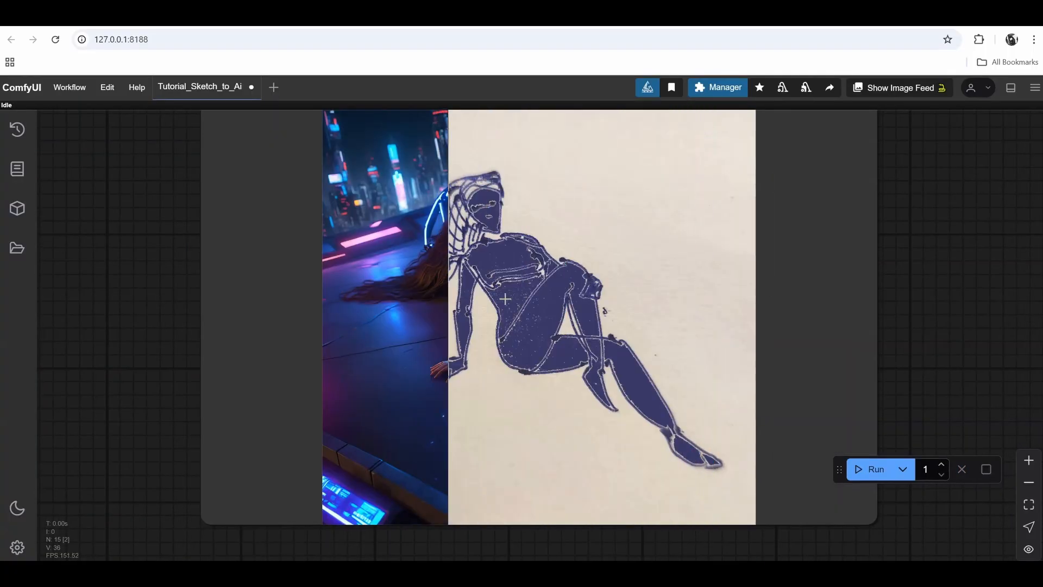
{"action": "scroll", "coordinate": [701, 326], "scroll_direction": "up", "scroll_amount": 5}
{"action": "left_click_drag", "start_coordinate": [668, 311], "coordinate": [687, 337]}
{"action": "scroll", "coordinate": [589, 323], "scroll_direction": "up", "scroll_amount": 4}
{"action": "left_click_drag", "start_coordinate": [422, 318], "coordinate": [574, 275]}
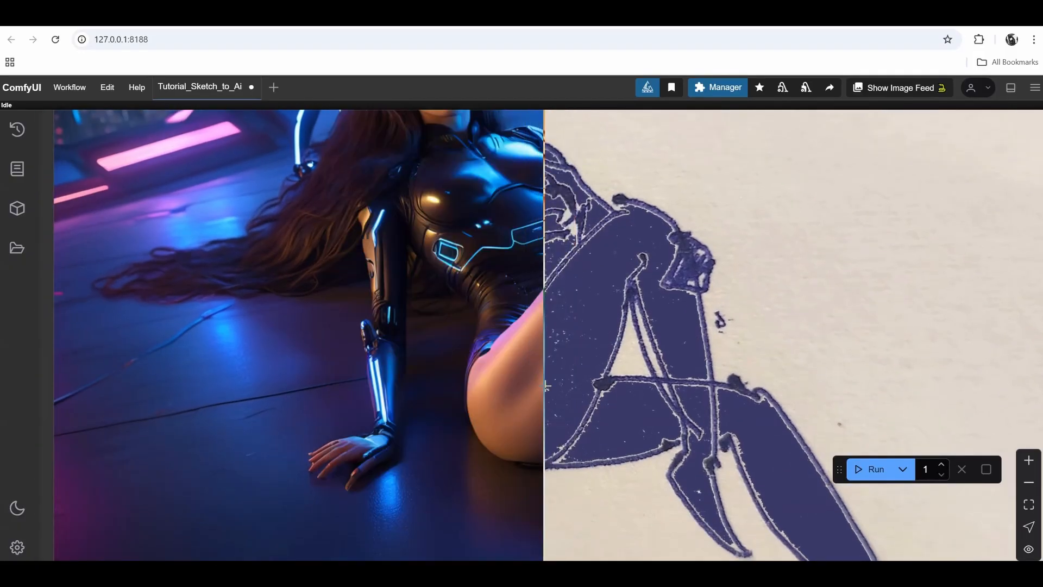
{"action": "left_click_drag", "start_coordinate": [575, 231], "coordinate": [569, 377]}
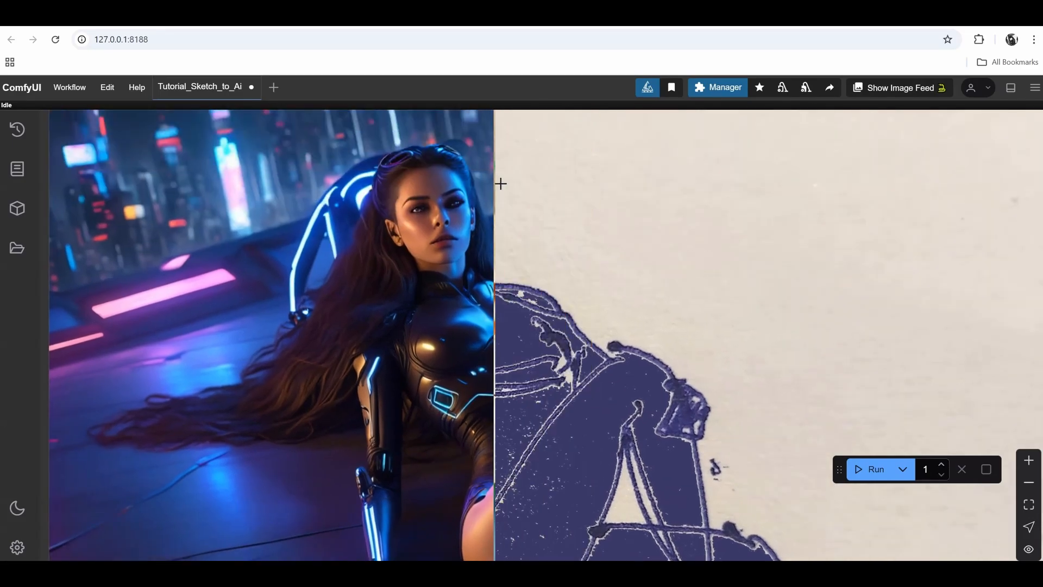
- Set the Int node's value to 1024 and the Image Resize method to fill / crop for the hammer sketch
{"action": "scroll", "coordinate": [684, 361], "scroll_direction": "down", "scroll_amount": 5}
{"action": "scroll", "coordinate": [770, 402], "scroll_direction": "down", "scroll_amount": 6}
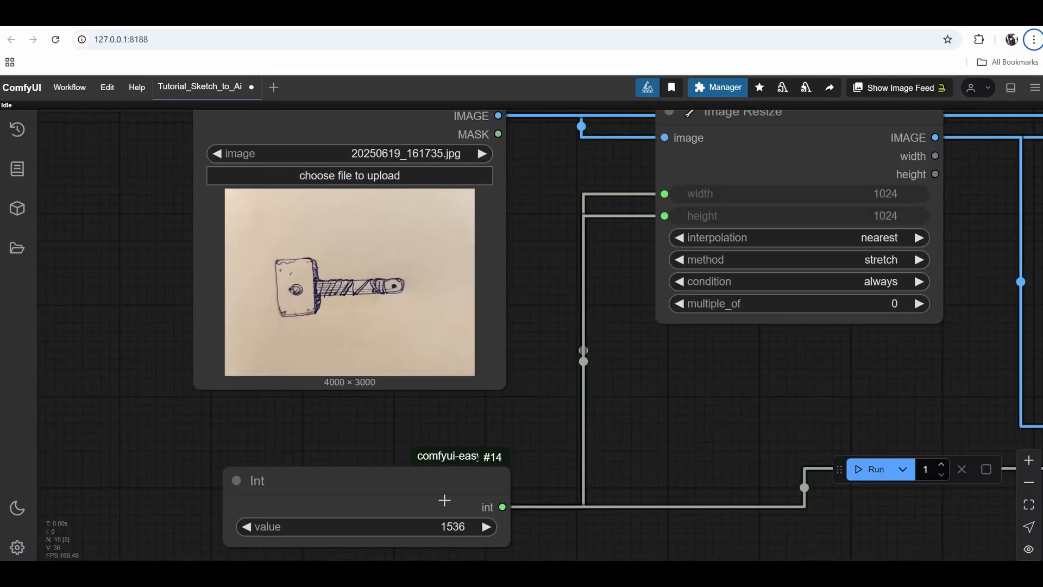
{"action": "left_click", "coordinate": [450, 527]}
{"action": "type", "text": "1024"}
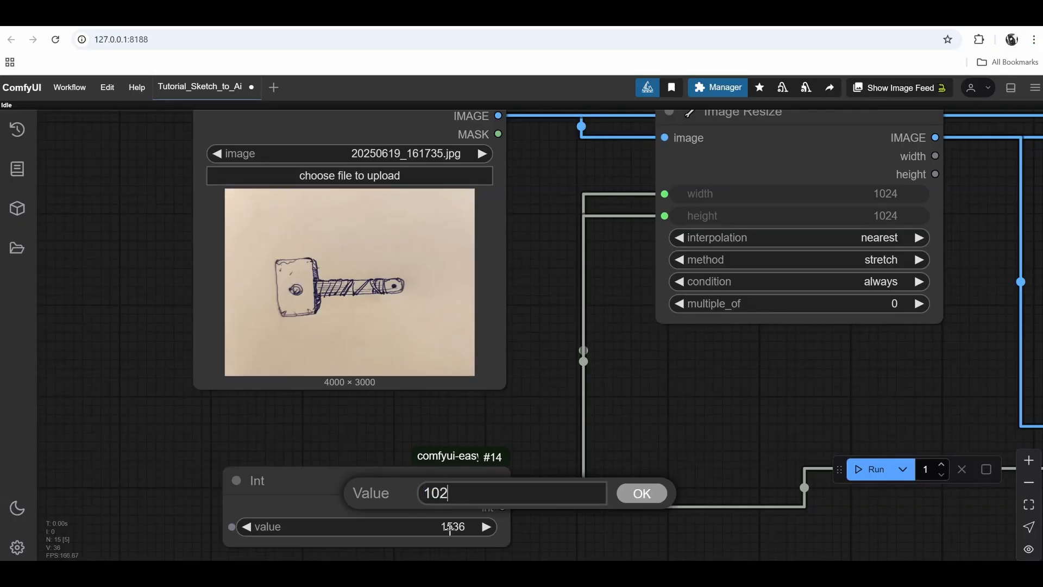
{"action": "key", "text": "Return"}
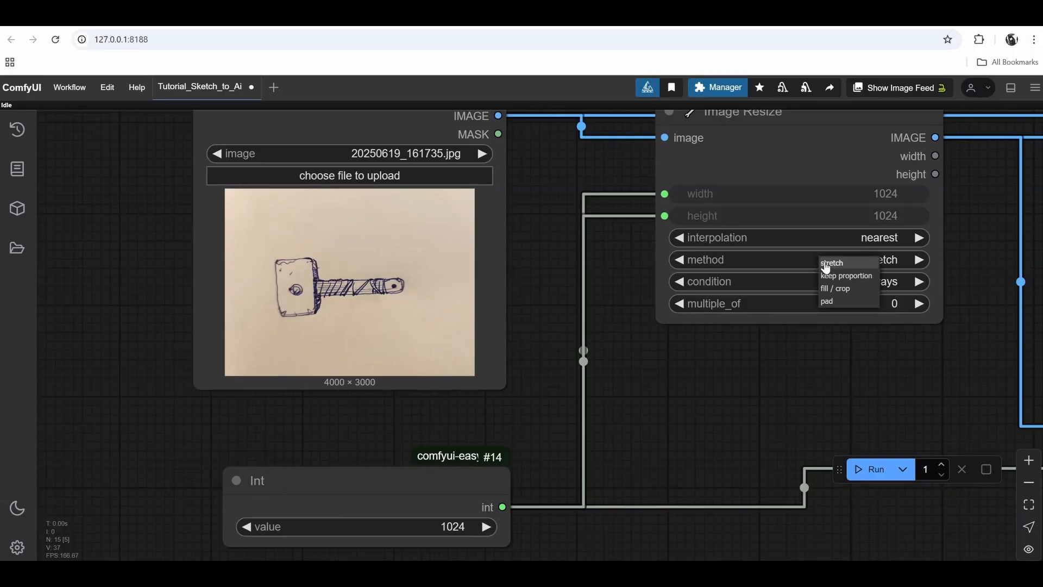
{"action": "left_click", "coordinate": [775, 271]}
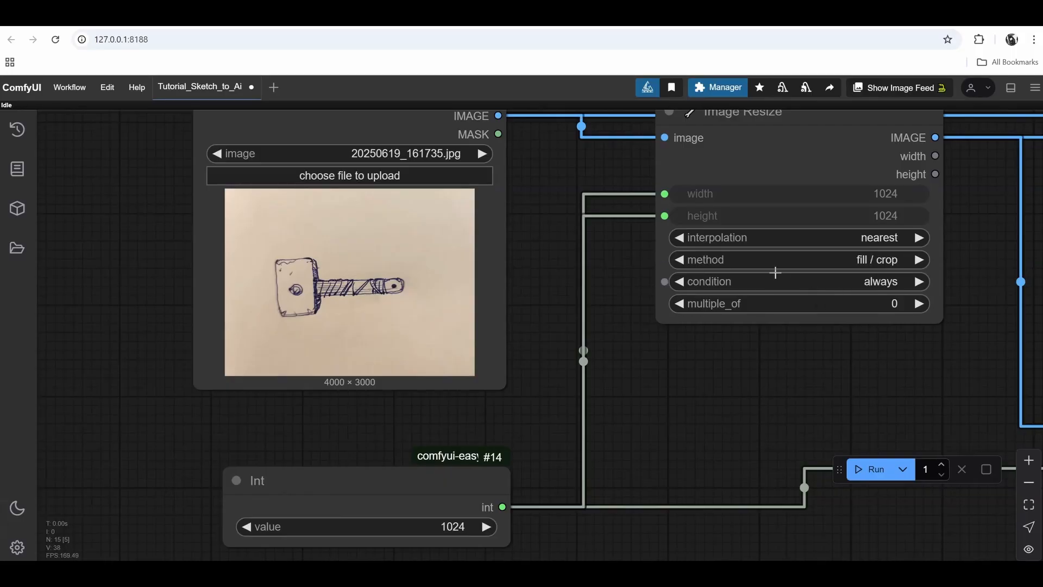
- Run the workflow on the hammer sketch with the positive prompt "viking thor hammer"
{"action": "left_click_drag", "start_coordinate": [673, 282], "coordinate": [611, 292]}
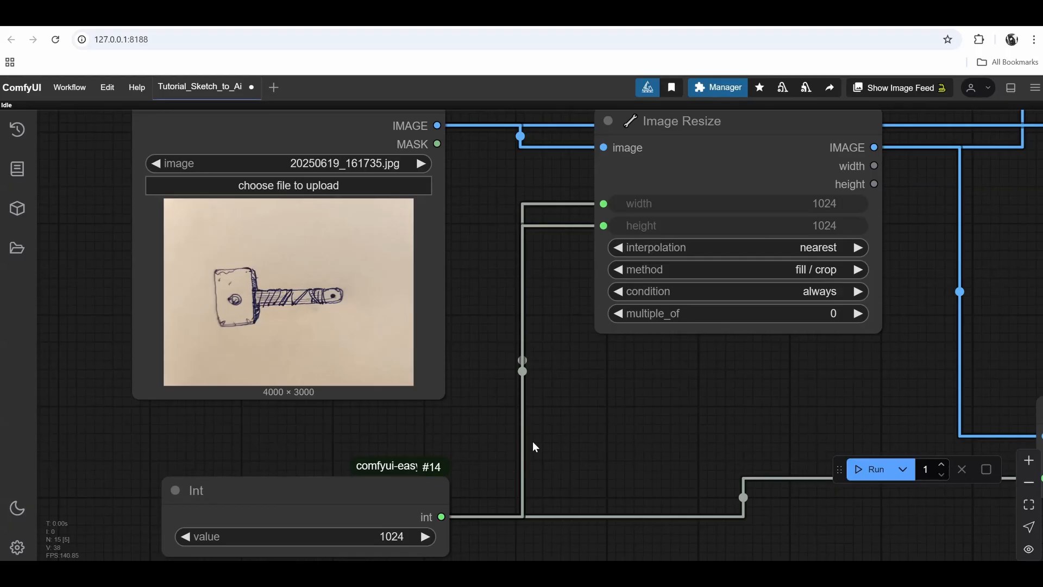
{"action": "left_click_drag", "start_coordinate": [744, 375], "coordinate": [666, 384]}
{"action": "left_click_drag", "start_coordinate": [802, 406], "coordinate": [788, 387]}
{"action": "left_click", "coordinate": [862, 470]}
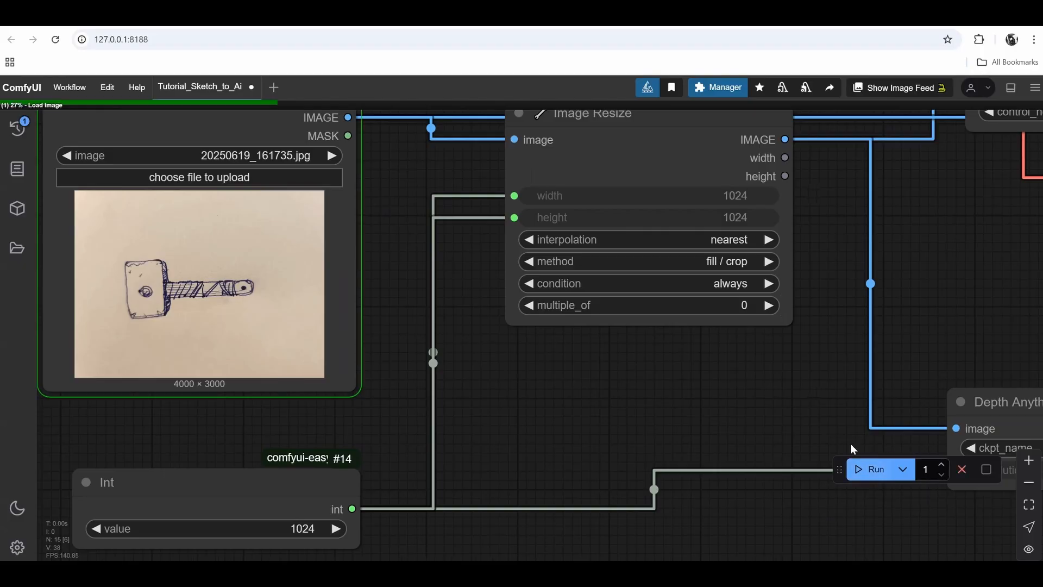
{"action": "scroll", "coordinate": [869, 332], "scroll_direction": "down", "scroll_amount": 3}
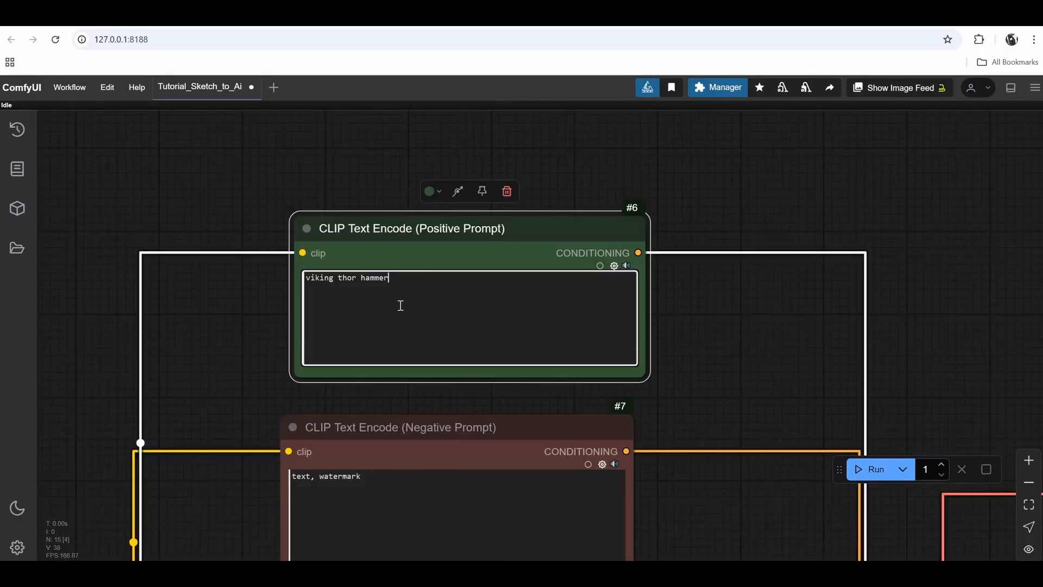
{"action": "left_click", "coordinate": [909, 242]}
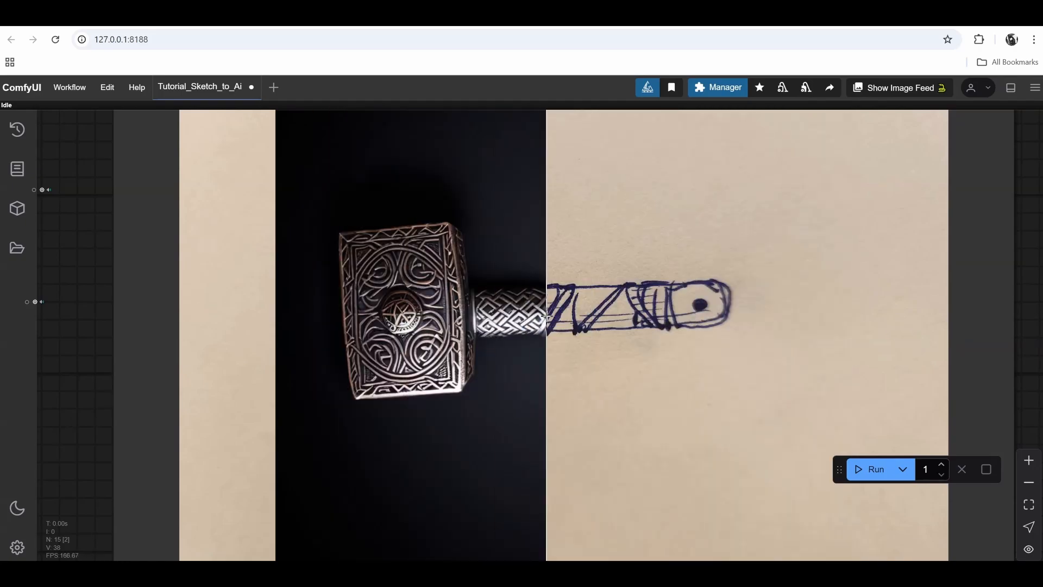
- Set the Image Resize method to keep proportion for the hammer sketch
{"action": "scroll", "coordinate": [467, 315], "scroll_direction": "down", "scroll_amount": 5}
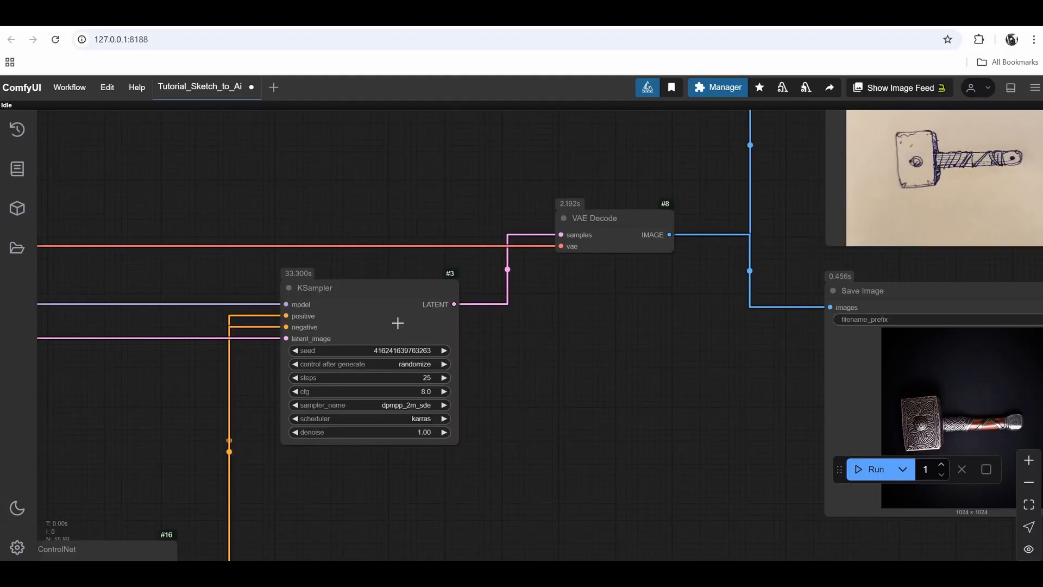
{"action": "left_click_drag", "start_coordinate": [260, 418], "coordinate": [731, 225]}
{"action": "left_click_drag", "start_coordinate": [310, 327], "coordinate": [879, 143]}
{"action": "scroll", "coordinate": [642, 347], "scroll_direction": "up", "scroll_amount": 2}
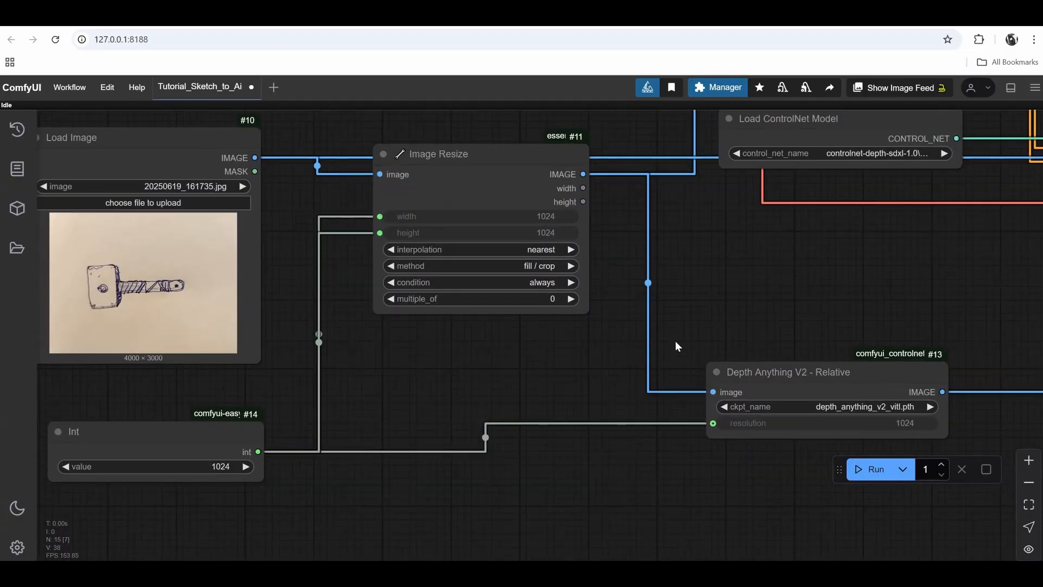
{"action": "scroll", "coordinate": [342, 372], "scroll_direction": "up", "scroll_amount": 3}
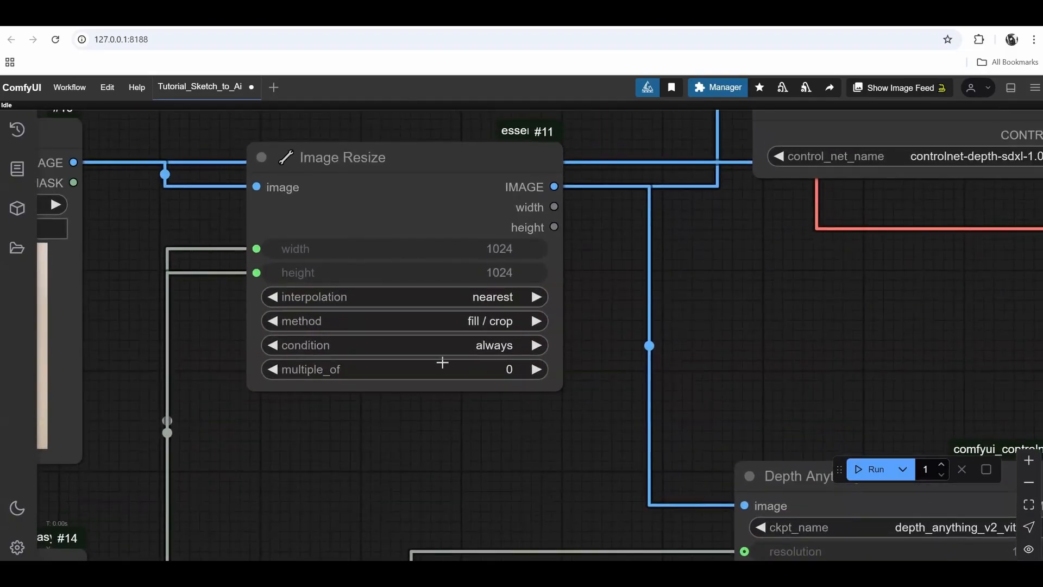
{"action": "left_click", "coordinate": [491, 320]}
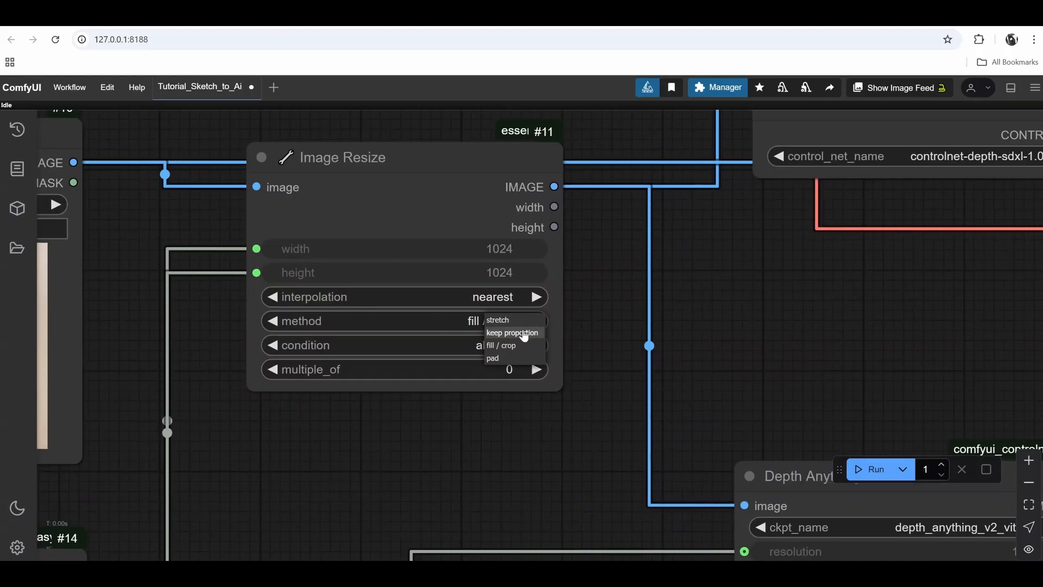
{"action": "left_click", "coordinate": [523, 334]}
{"action": "scroll", "coordinate": [690, 339], "scroll_direction": "down", "scroll_amount": 5}
{"action": "scroll", "coordinate": [660, 351], "scroll_direction": "up", "scroll_amount": 2}
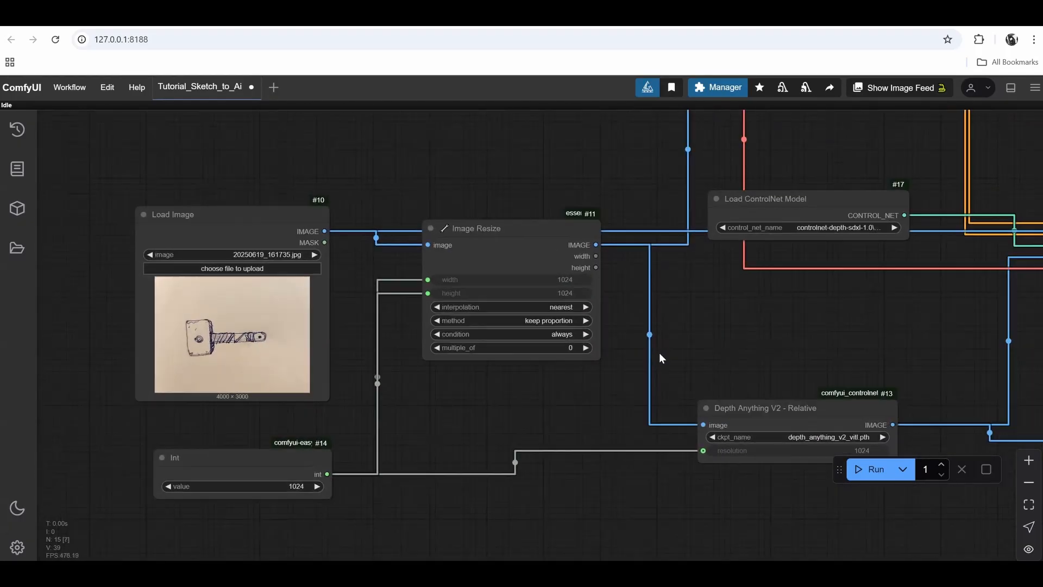
- Run the workflow again on the hammer sketch with the proportional resize
{"action": "scroll", "coordinate": [658, 350], "scroll_direction": "up", "scroll_amount": 2}
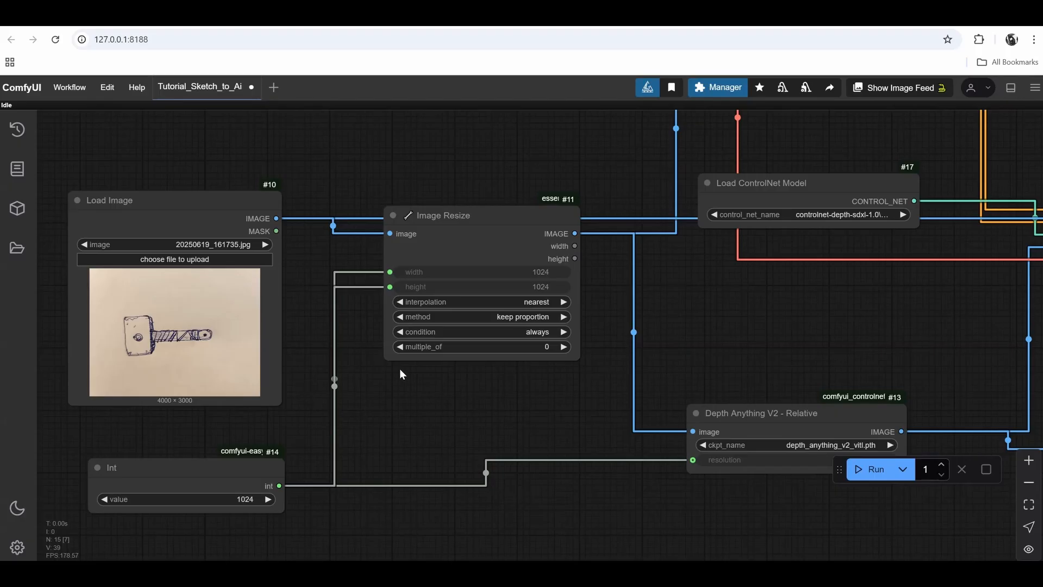
{"action": "key", "text": "ctrl+Return"}
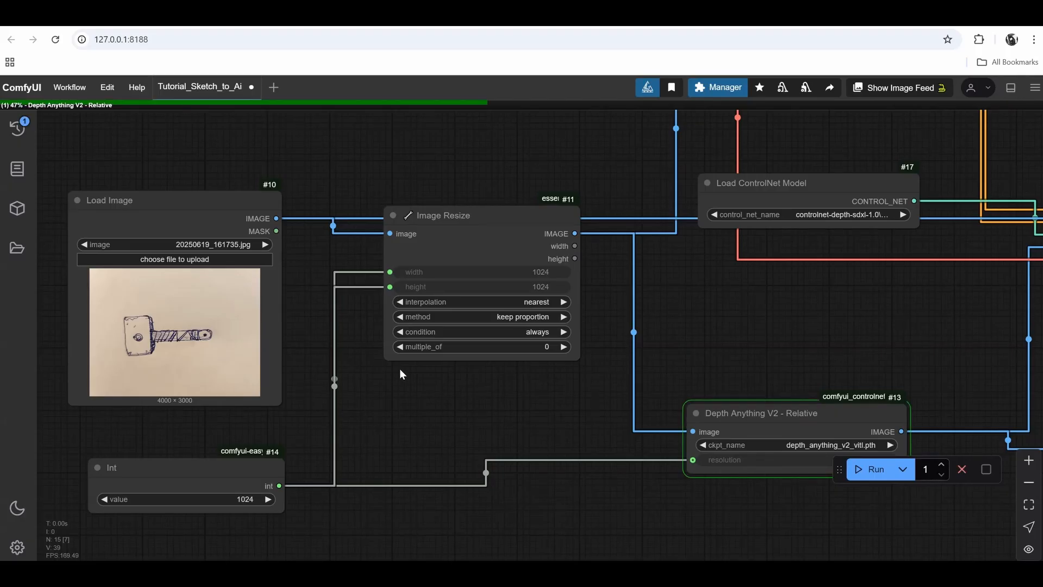
{"action": "left_click_drag", "start_coordinate": [654, 296], "coordinate": [617, 354]}
{"action": "scroll", "coordinate": [618, 353], "scroll_direction": "down", "scroll_amount": 5}
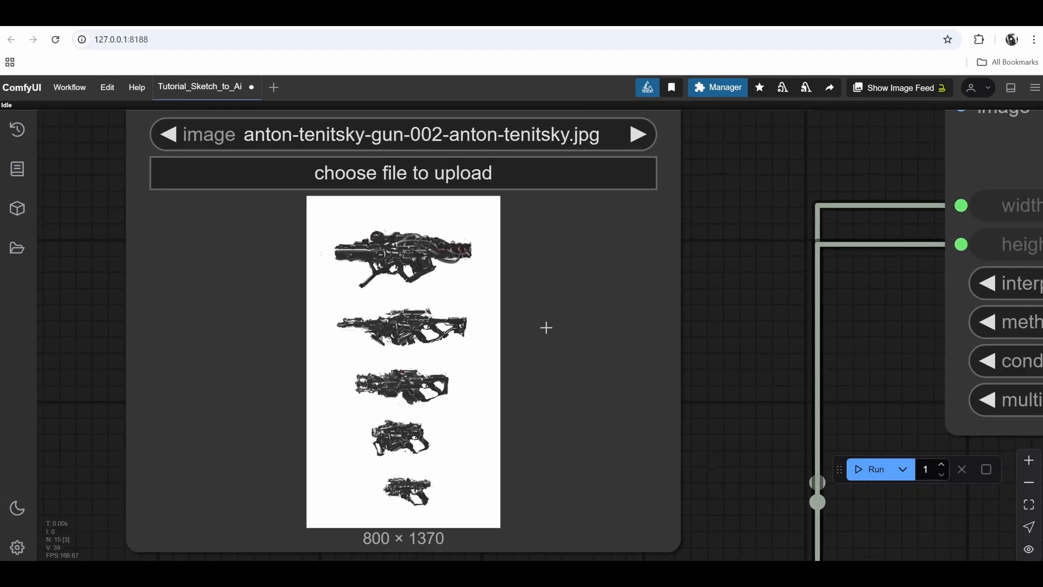
- Examine the gun sketch sheet, its positive prompt, the generated guns in the Image Comparer and their depth map
{"action": "scroll", "coordinate": [545, 326], "scroll_direction": "up", "scroll_amount": 8}
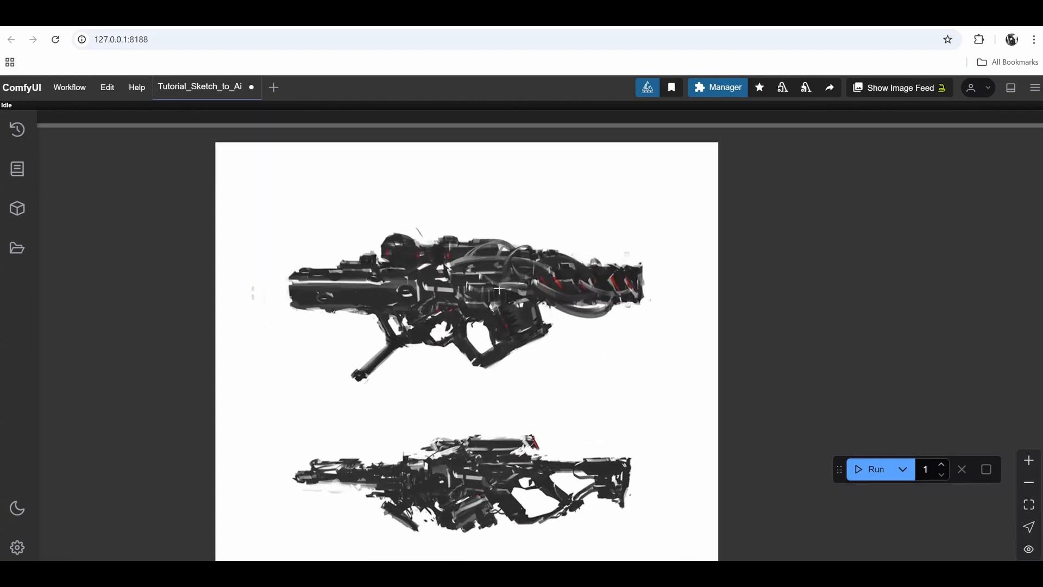
{"action": "scroll", "coordinate": [499, 290], "scroll_direction": "up", "scroll_amount": 4}
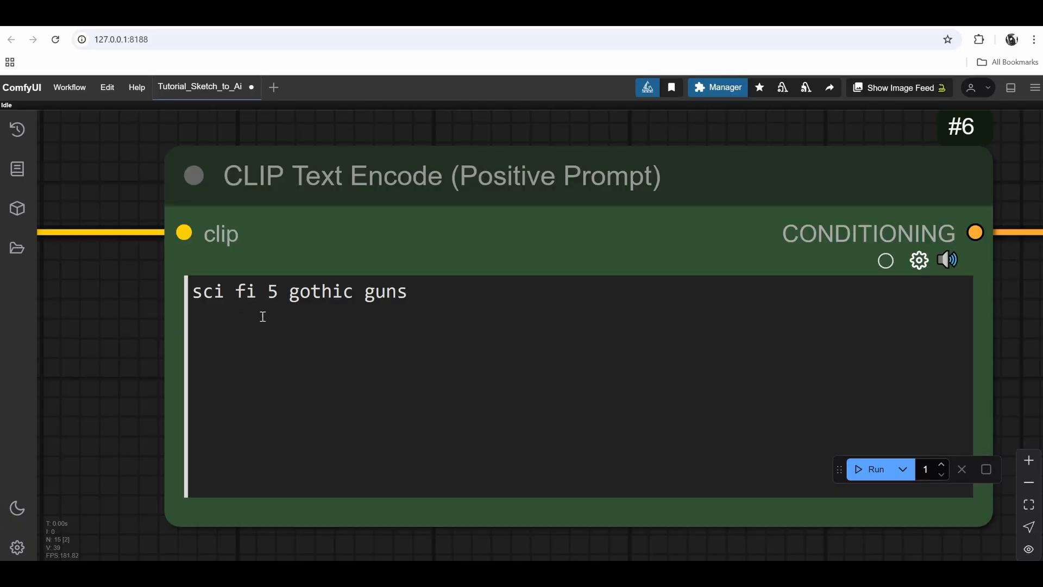
{"action": "left_click_drag", "start_coordinate": [424, 297], "coordinate": [204, 305]}
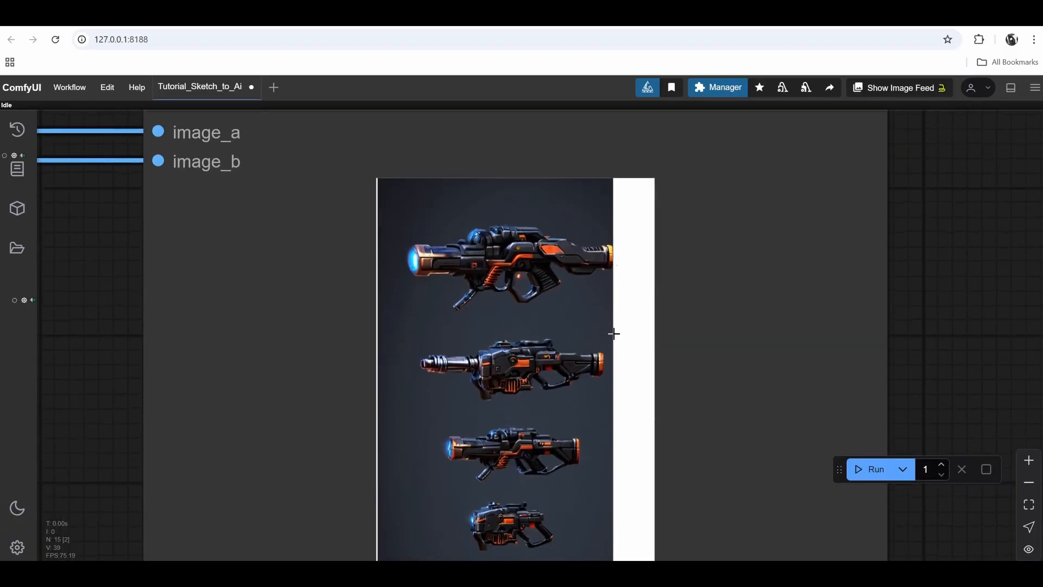
{"action": "scroll", "coordinate": [610, 333], "scroll_direction": "up", "scroll_amount": 6}
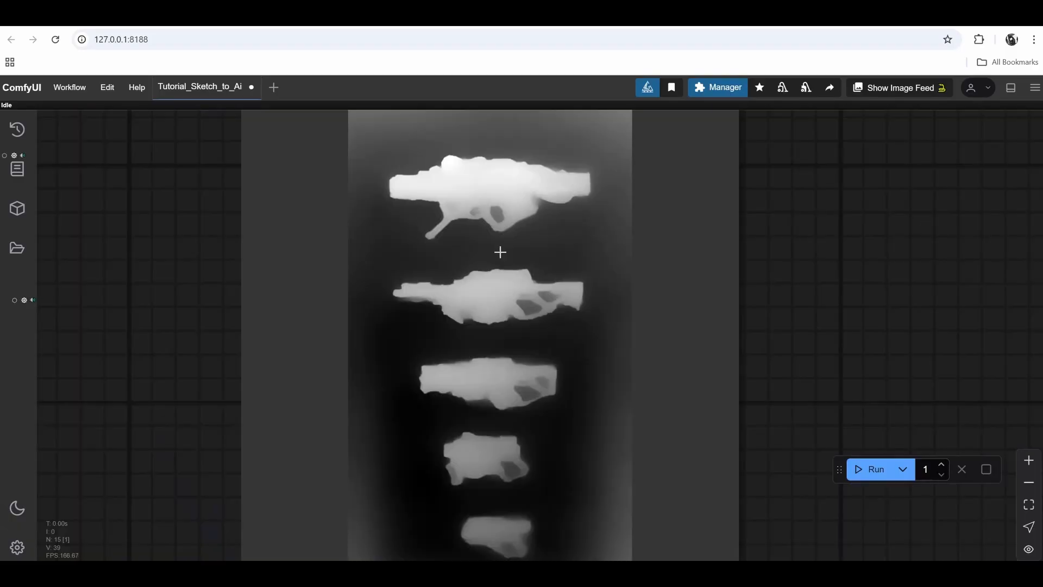
{"action": "scroll", "coordinate": [480, 364], "scroll_direction": "up", "scroll_amount": 1}
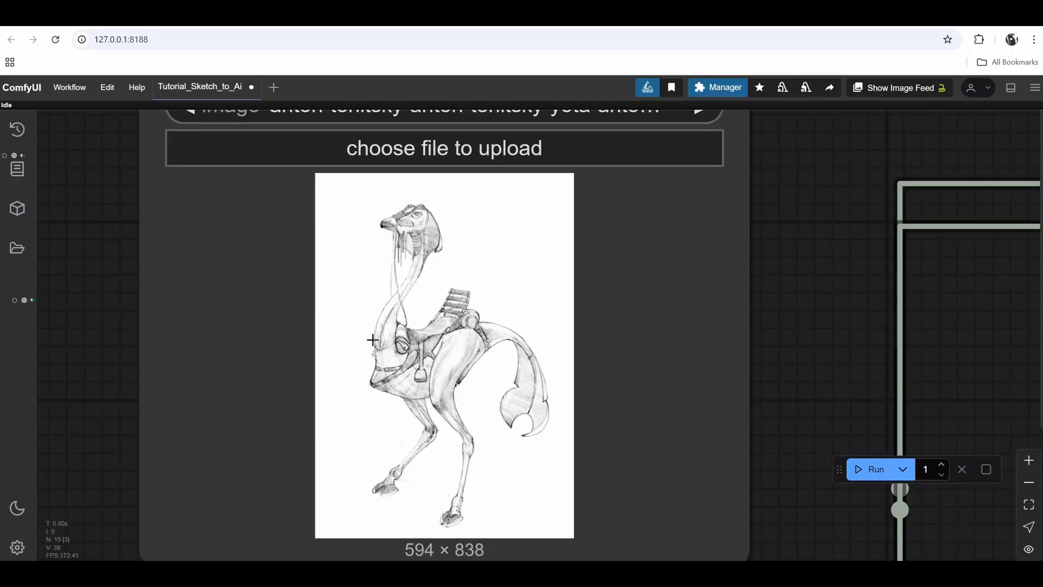
- Compare the generated creature with its sketch in the Image Comparer, examining the legs and feet closely
{"action": "scroll", "coordinate": [673, 305], "scroll_direction": "down", "scroll_amount": 5}
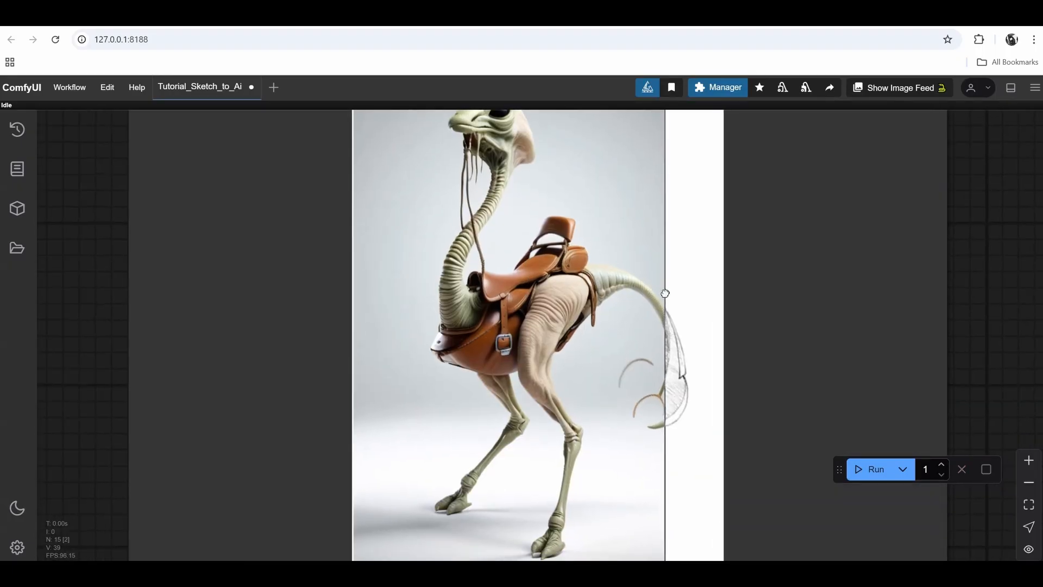
{"action": "scroll", "coordinate": [600, 414], "scroll_direction": "up", "scroll_amount": 3}
{"action": "scroll", "coordinate": [600, 415], "scroll_direction": "up", "scroll_amount": 2}
{"action": "left_click_drag", "start_coordinate": [600, 414], "coordinate": [652, 255]}
{"action": "scroll", "coordinate": [603, 380], "scroll_direction": "up", "scroll_amount": 7}
{"action": "left_click_drag", "start_coordinate": [603, 380], "coordinate": [671, 179]}
{"action": "scroll", "coordinate": [603, 326], "scroll_direction": "up", "scroll_amount": 2}
{"action": "left_click_drag", "start_coordinate": [758, 321], "coordinate": [694, 542]}
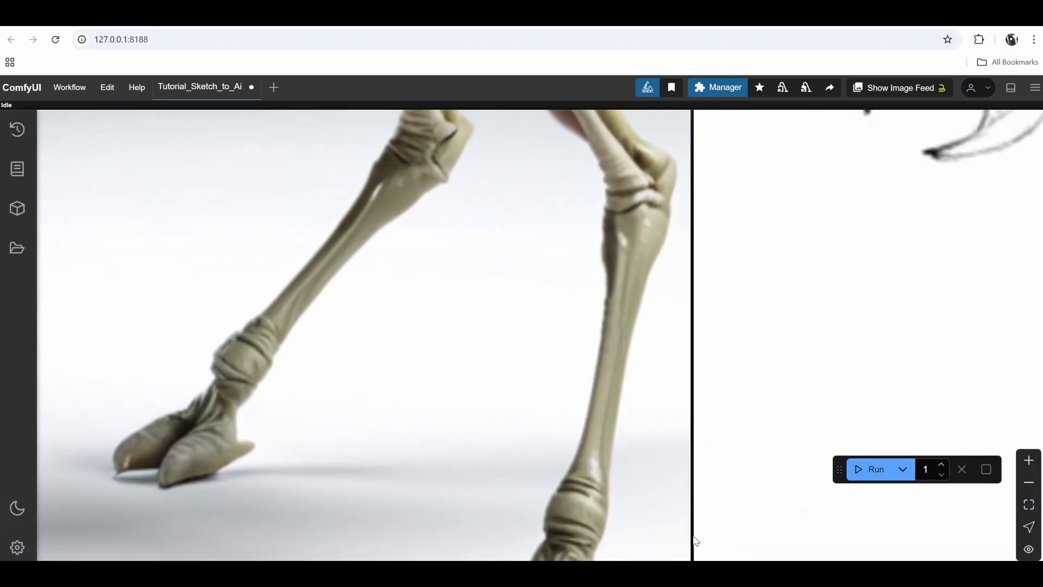
{"action": "left_click_drag", "start_coordinate": [678, 237], "coordinate": [710, 500]}
{"action": "left_click_drag", "start_coordinate": [562, 136], "coordinate": [613, 381]}
{"action": "scroll", "coordinate": [612, 380], "scroll_direction": "down", "scroll_amount": 2}
{"action": "left_click_drag", "start_coordinate": [608, 179], "coordinate": [611, 391]}
{"action": "scroll", "coordinate": [611, 391], "scroll_direction": "down", "scroll_amount": 4}
{"action": "scroll", "coordinate": [607, 391], "scroll_direction": "down", "scroll_amount": 2}
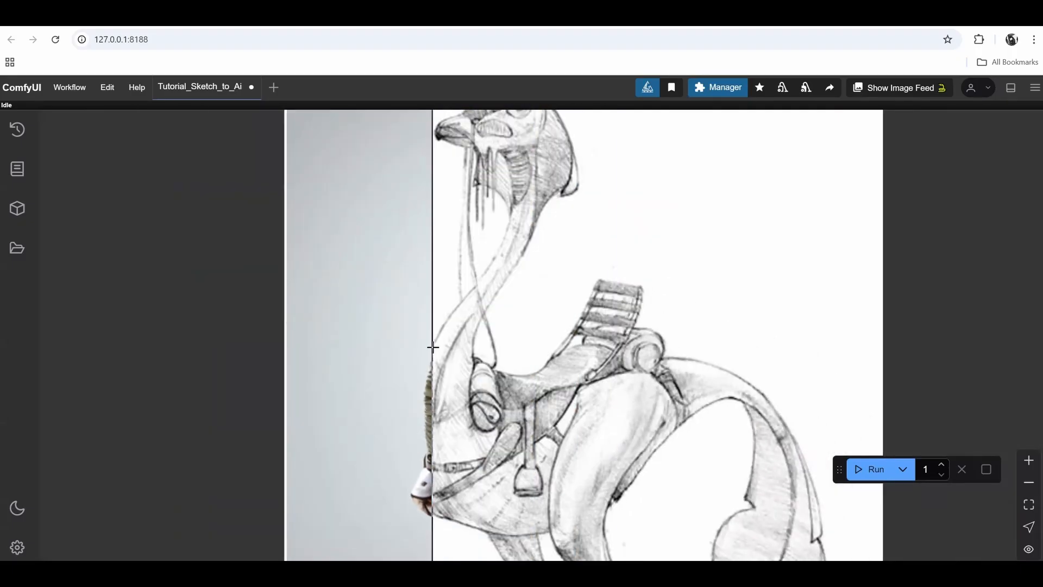
- Compare the creature's head, neck, saddle and tail with the sketch in the Image Comparer
{"action": "scroll", "coordinate": [635, 371], "scroll_direction": "up", "scroll_amount": 3}
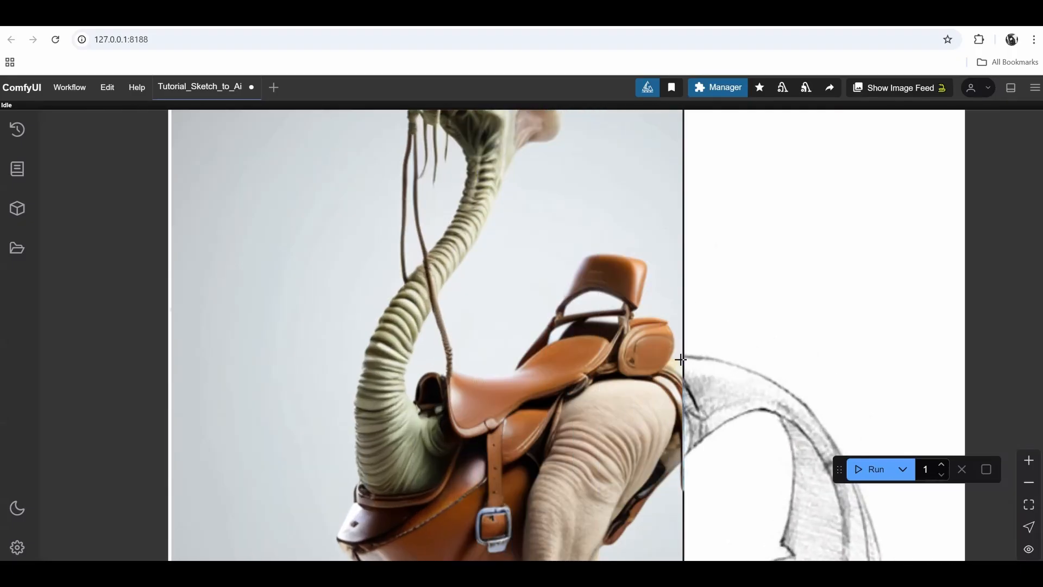
{"action": "left_click_drag", "start_coordinate": [631, 313], "coordinate": [634, 398]}
{"action": "scroll", "coordinate": [634, 397], "scroll_direction": "down", "scroll_amount": 2}
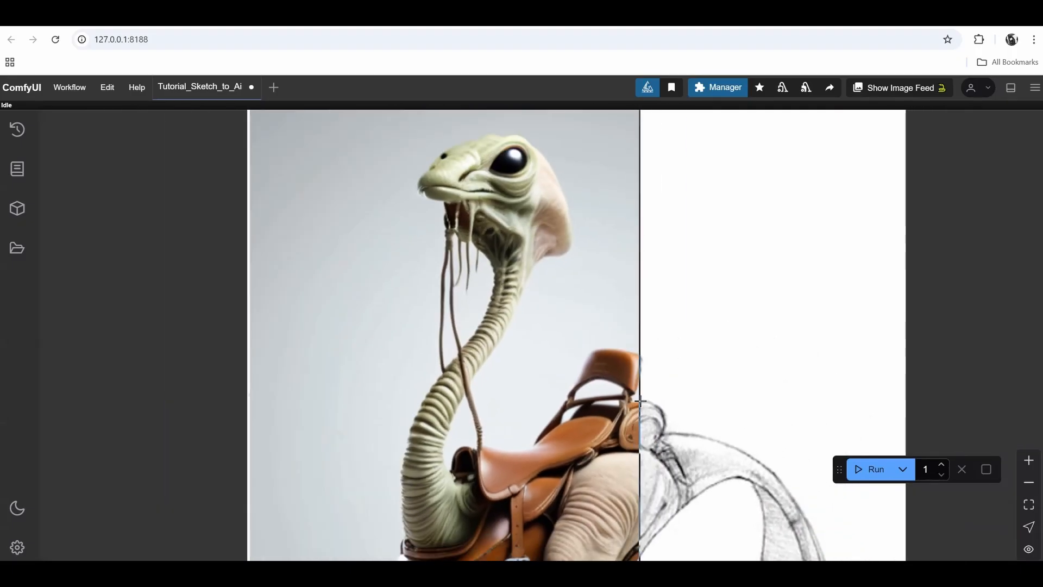
{"action": "scroll", "coordinate": [641, 340], "scroll_direction": "down", "scroll_amount": 1}
{"action": "left_click_drag", "start_coordinate": [641, 340], "coordinate": [632, 328]}
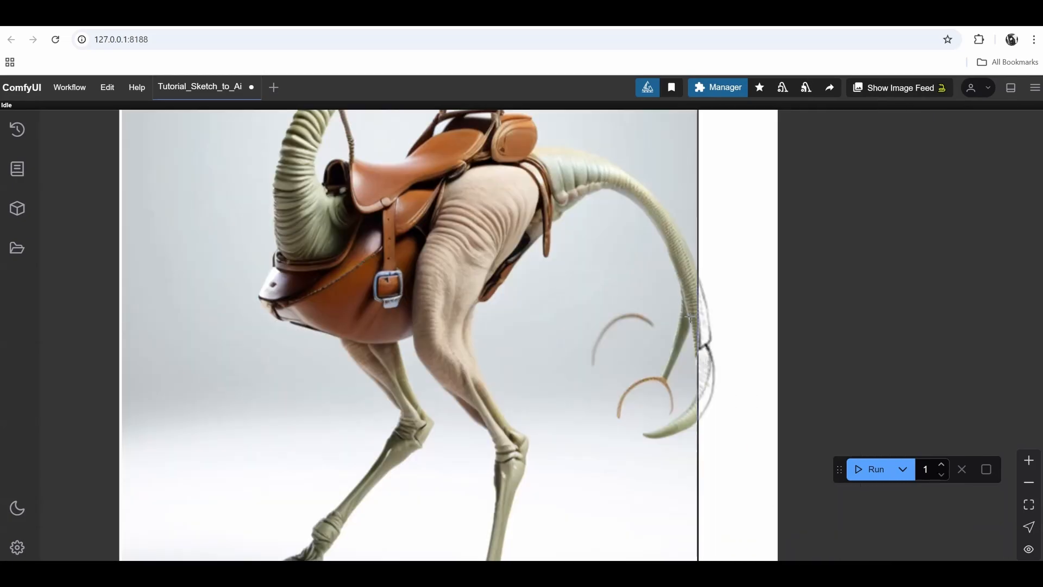
{"action": "left_click_drag", "start_coordinate": [523, 271], "coordinate": [609, 550]}
{"action": "scroll", "coordinate": [605, 364], "scroll_direction": "down", "scroll_amount": 1}
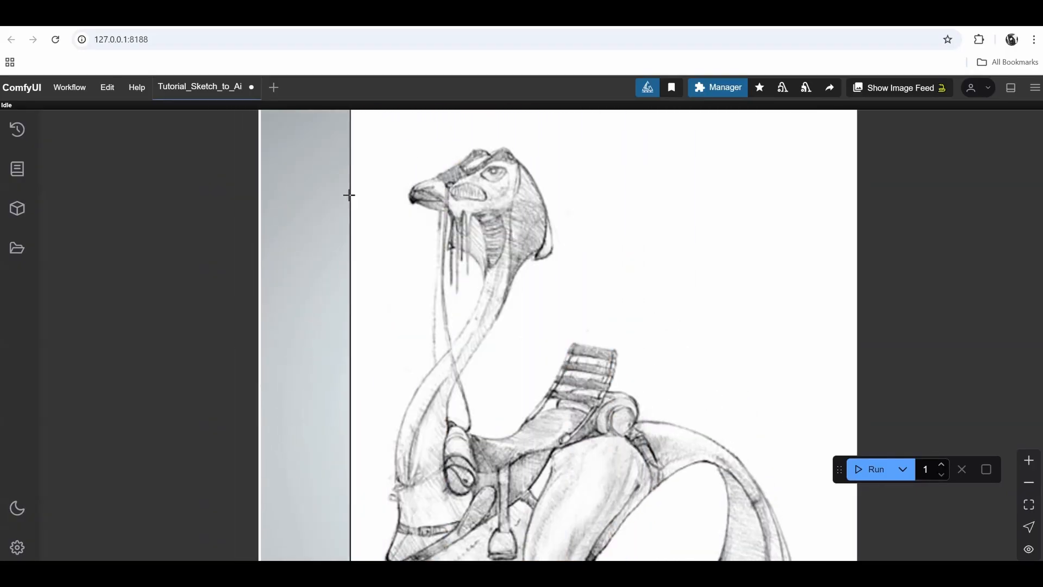
{"action": "scroll", "coordinate": [679, 380], "scroll_direction": "down", "scroll_amount": 5}
{"action": "left_click_drag", "start_coordinate": [684, 445], "coordinate": [712, 293]}
{"action": "scroll", "coordinate": [692, 293], "scroll_direction": "down", "scroll_amount": 3}
{"action": "left_click_drag", "start_coordinate": [682, 326], "coordinate": [618, 357]}
{"action": "scroll", "coordinate": [610, 414], "scroll_direction": "up", "scroll_amount": 2}
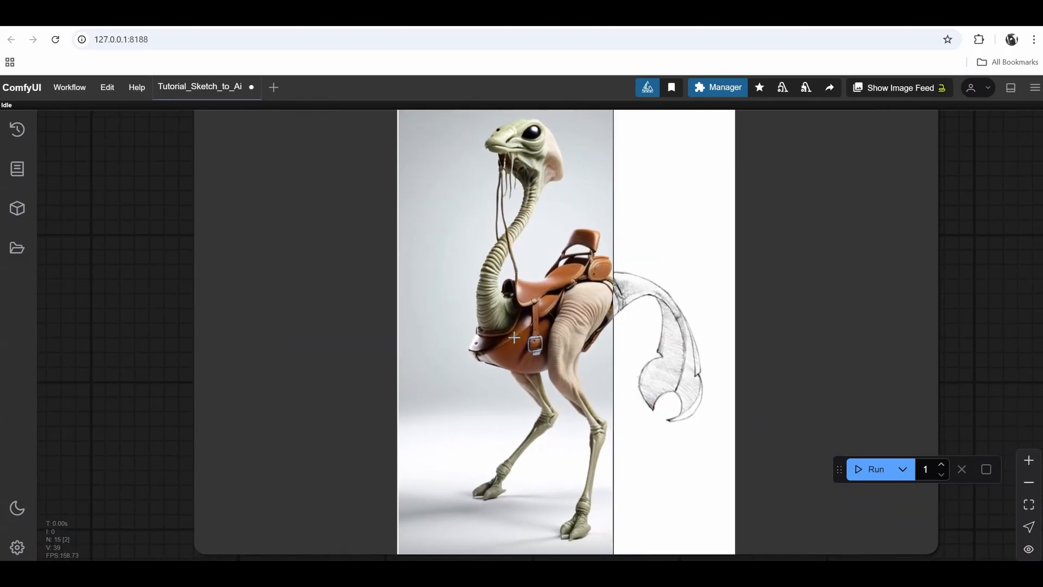